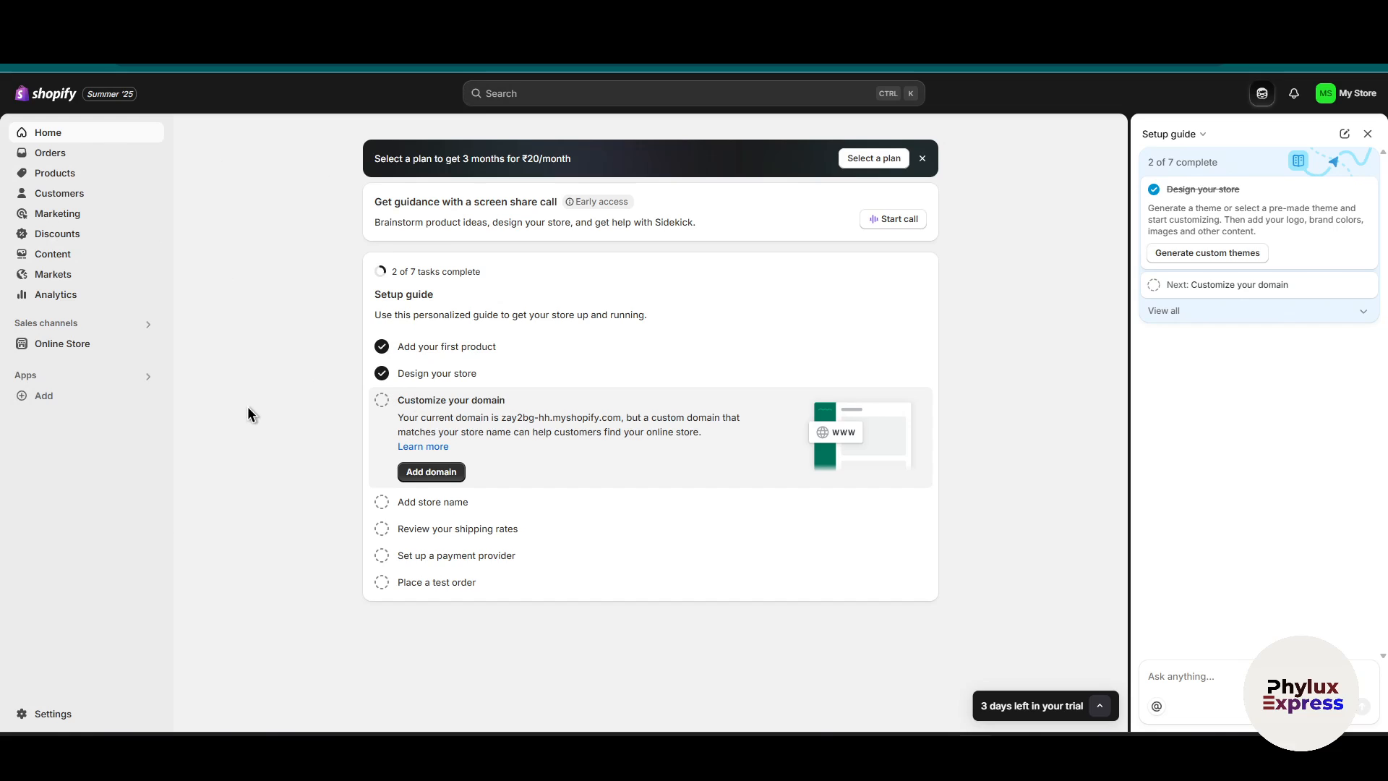
Open the Policies section of the store settings.
click(50, 712)
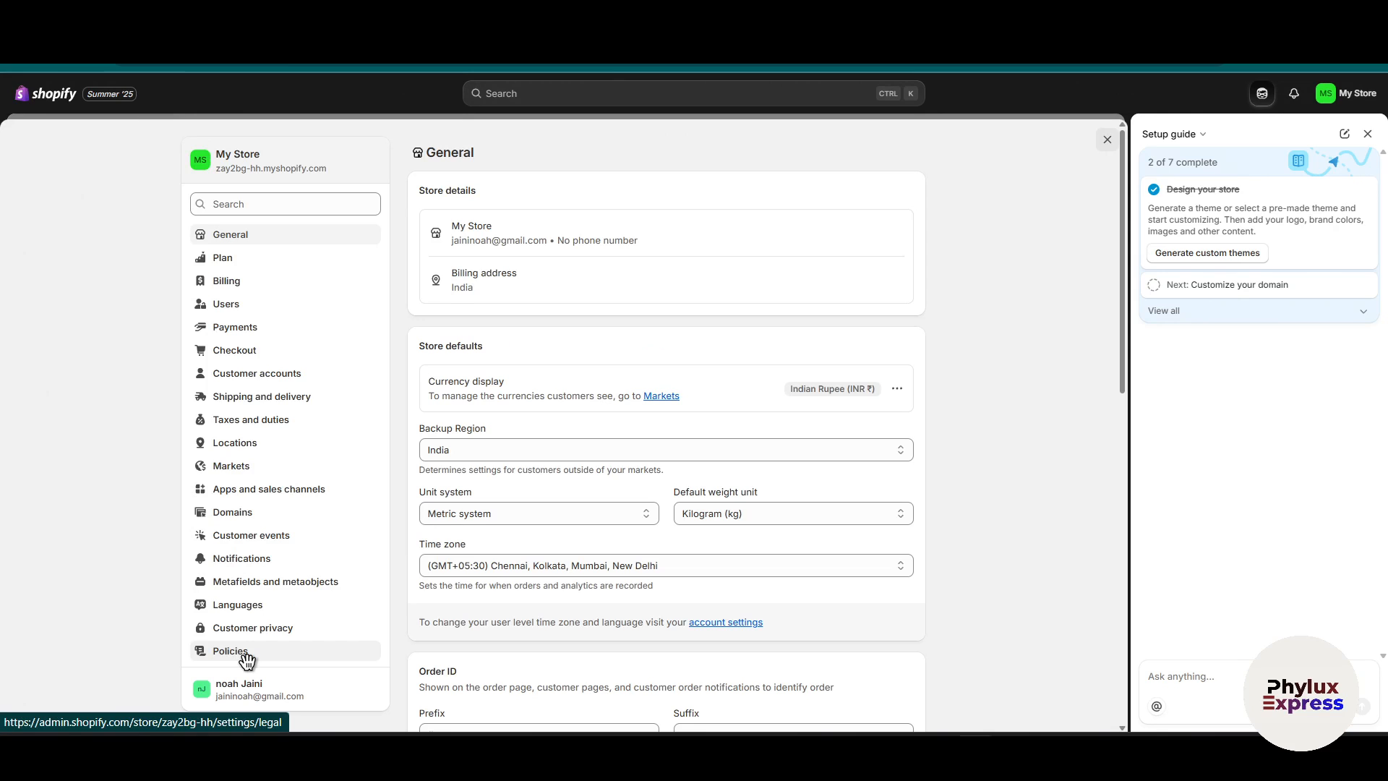
scroll(267, 536, down, 3)
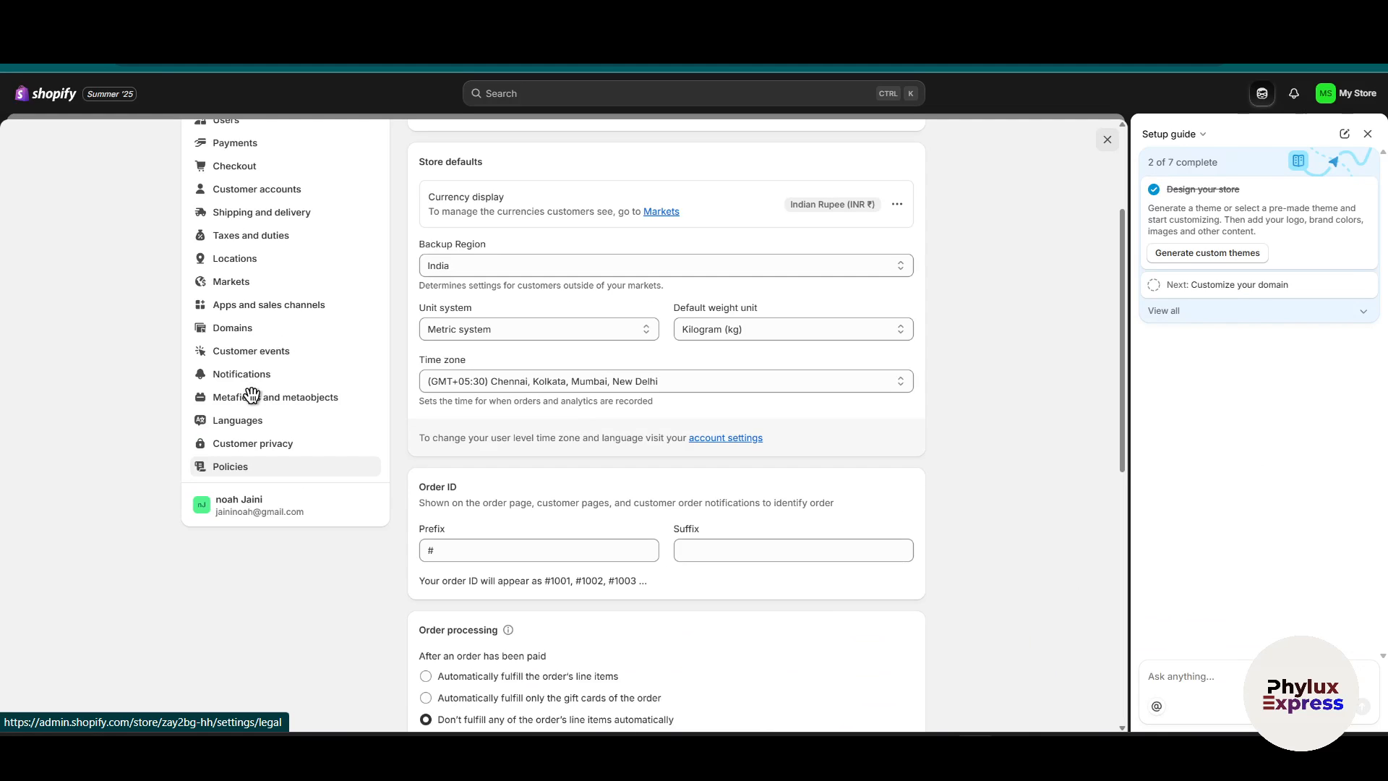
click(227, 468)
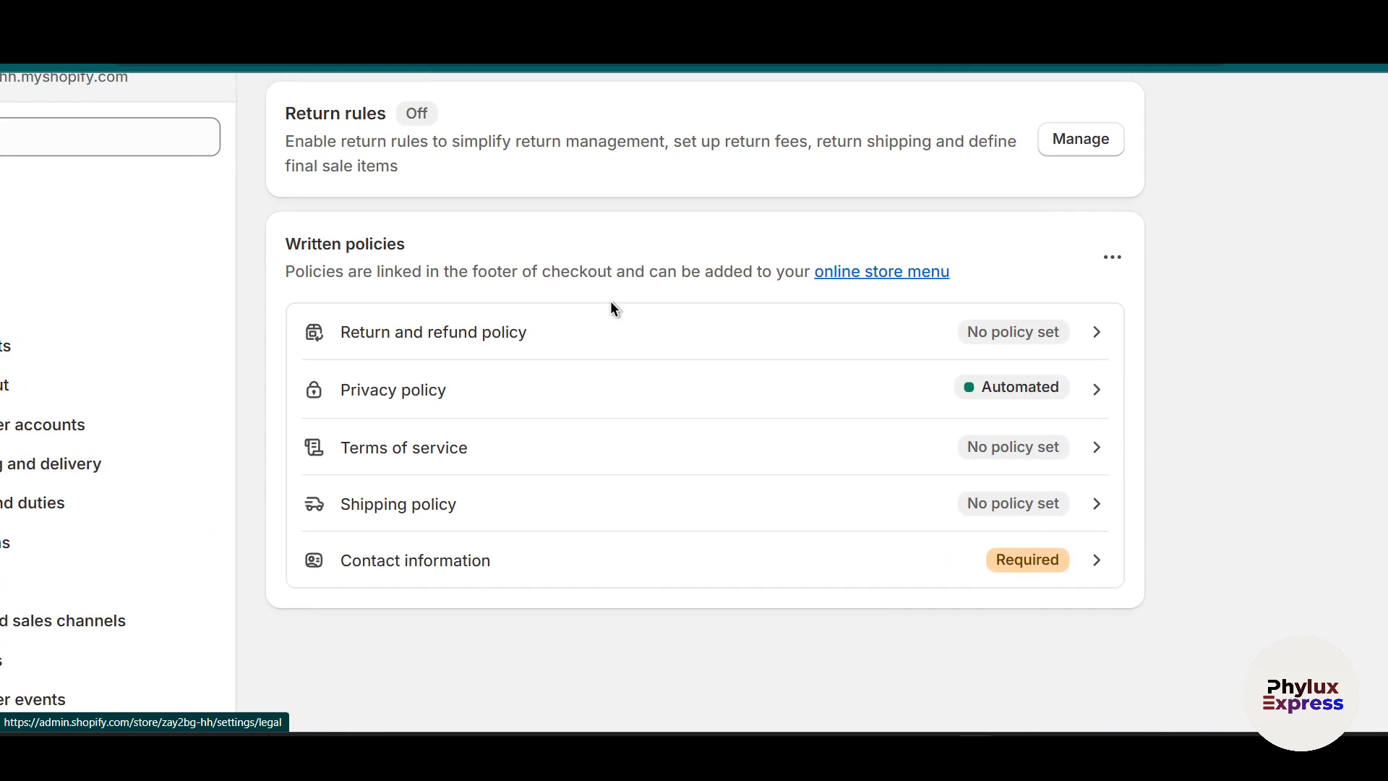
scroll(610, 301, right, 3)
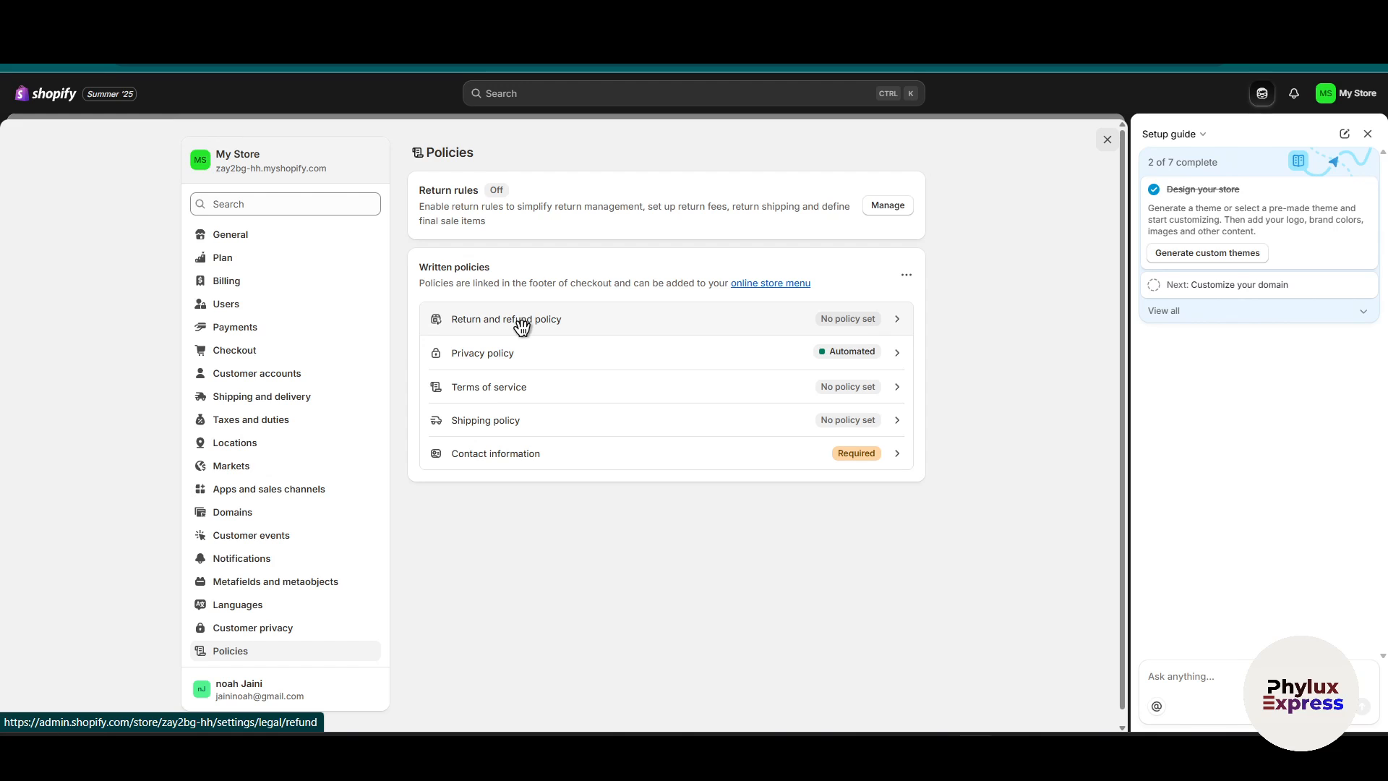
Open the return and refund policy for editing and copy its title.
click(621, 318)
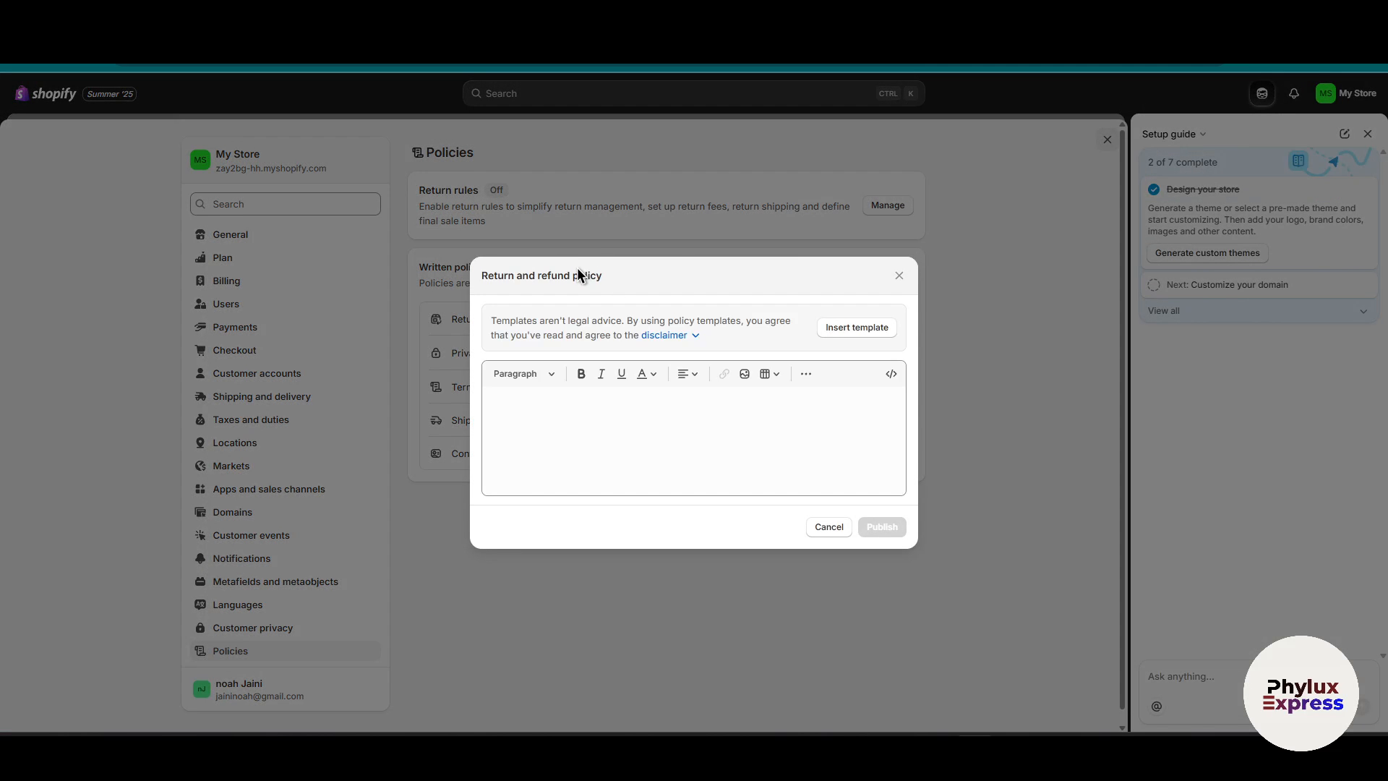
triple_click(552, 276)
key(ctrl+c)
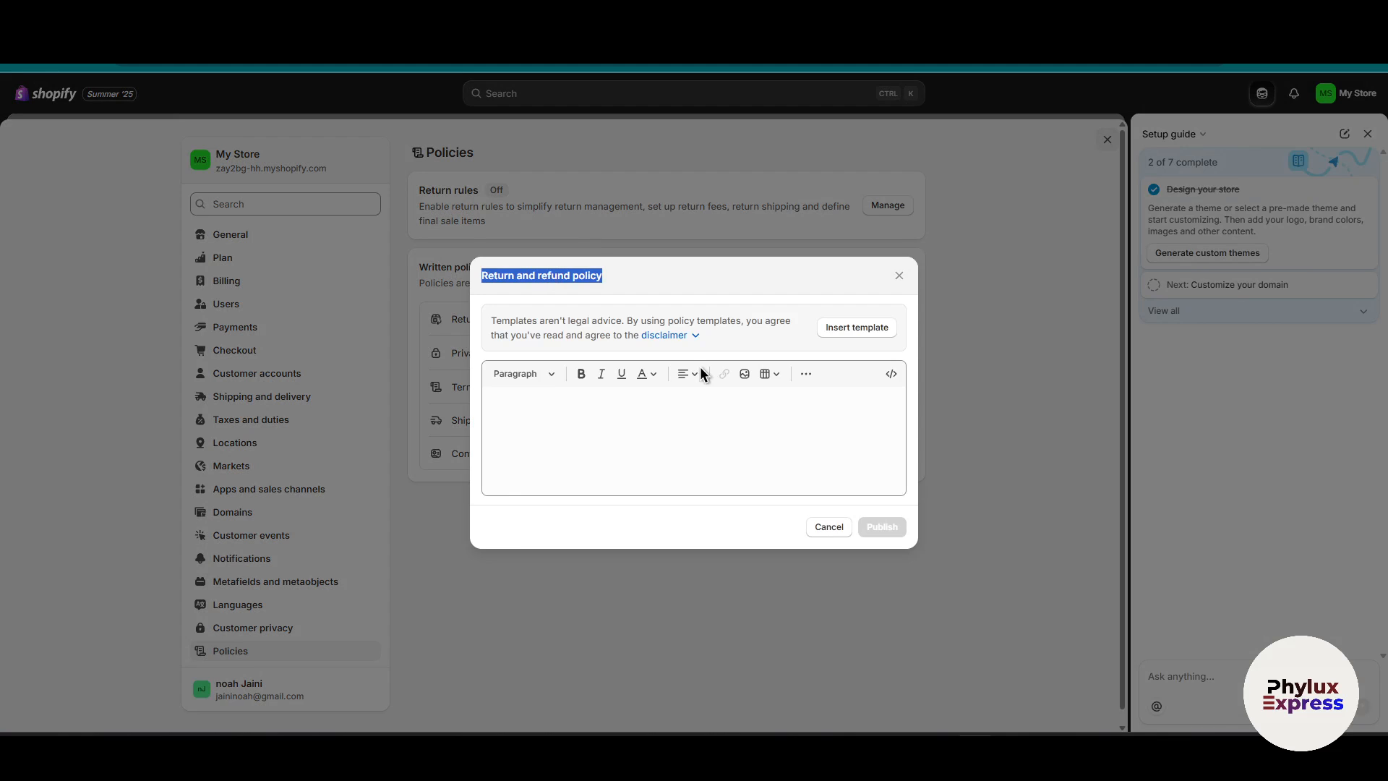
Switch to ChatGPT and submit the prompt: Return and refund policy " i sells shoes and create return and refund policy.
mouse_move(895, 755)
click(895, 676)
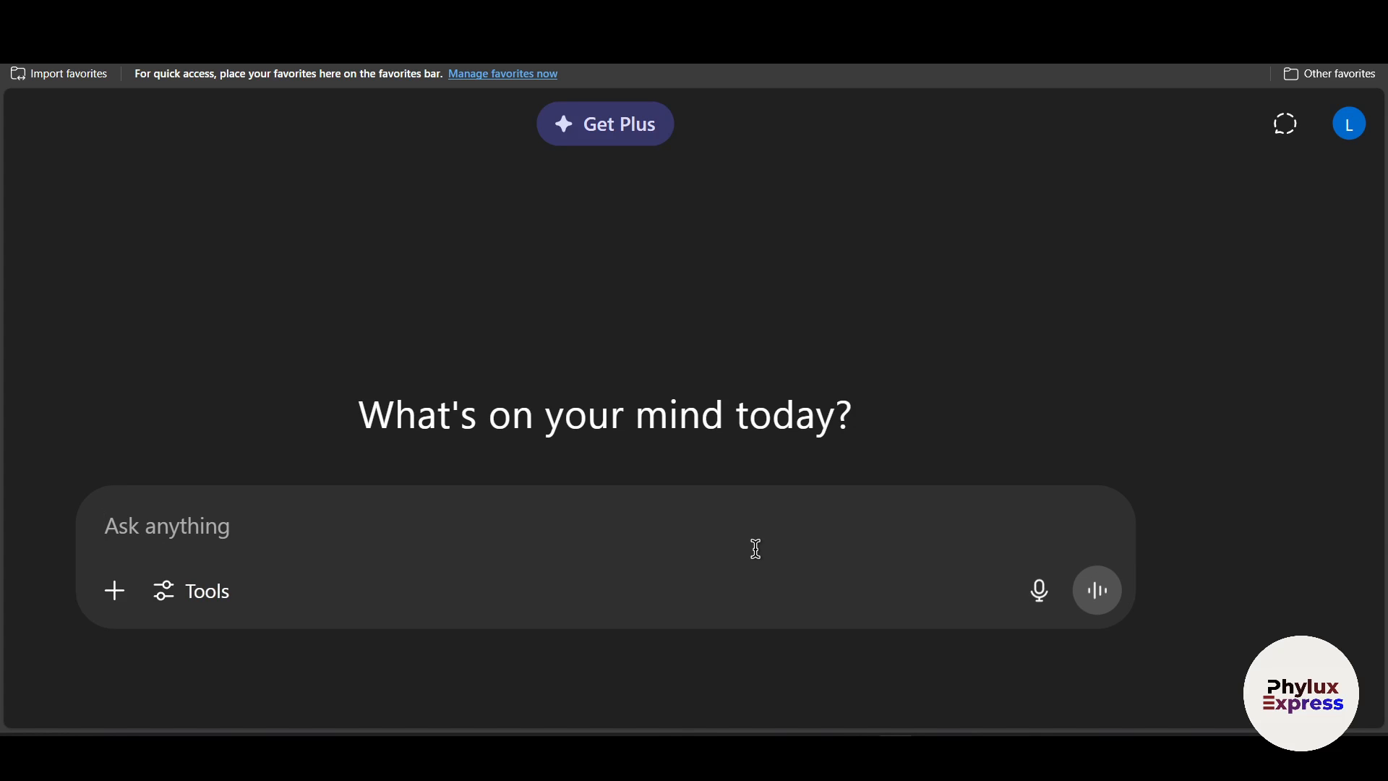
key(ctrl+v)
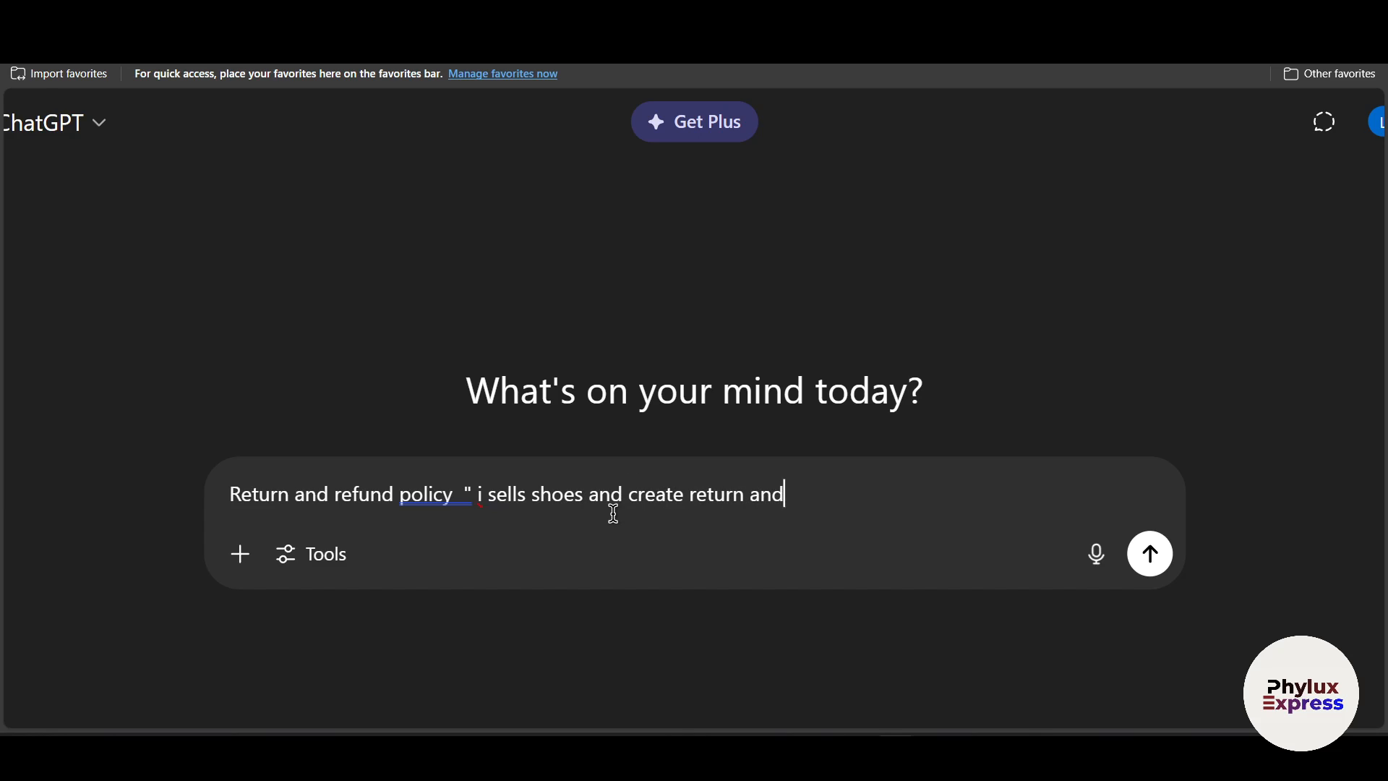
text(fund )
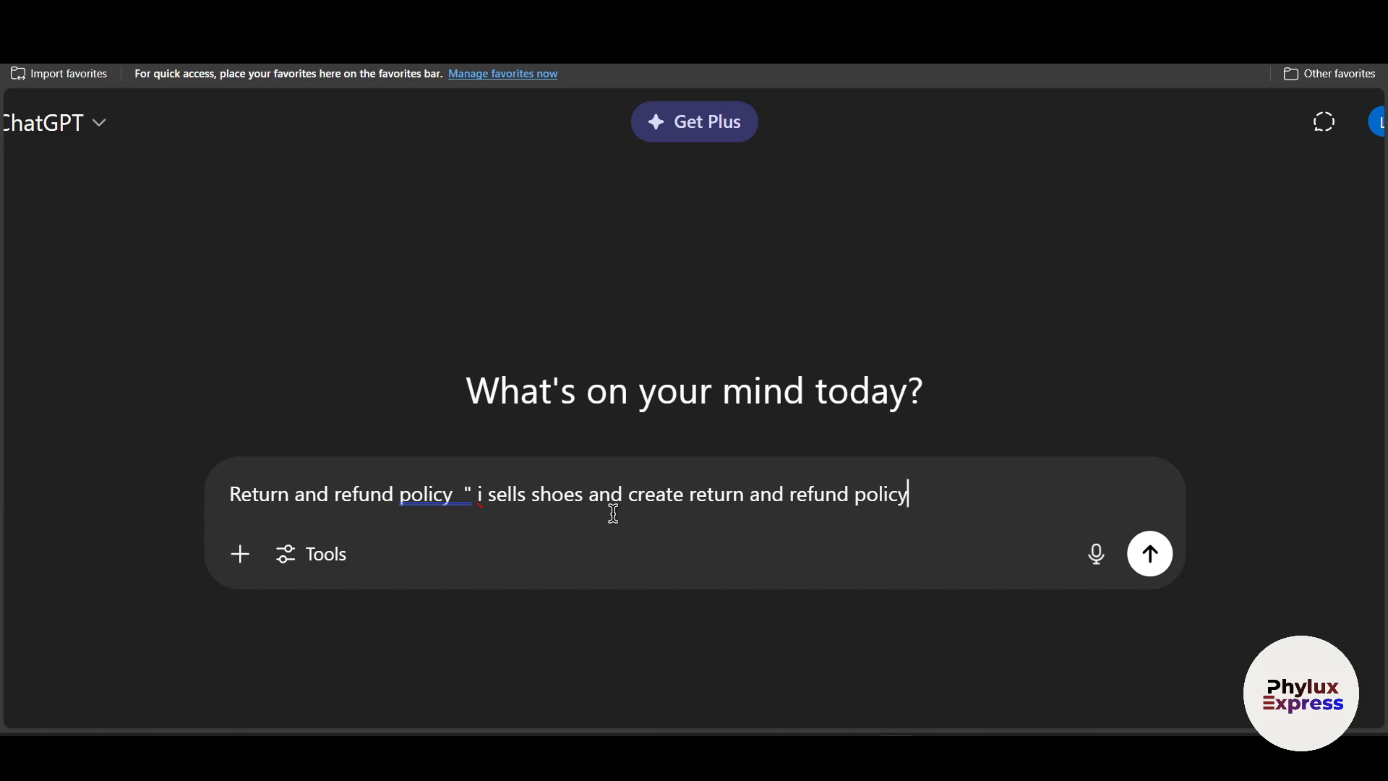
text(policy)
key(Return)
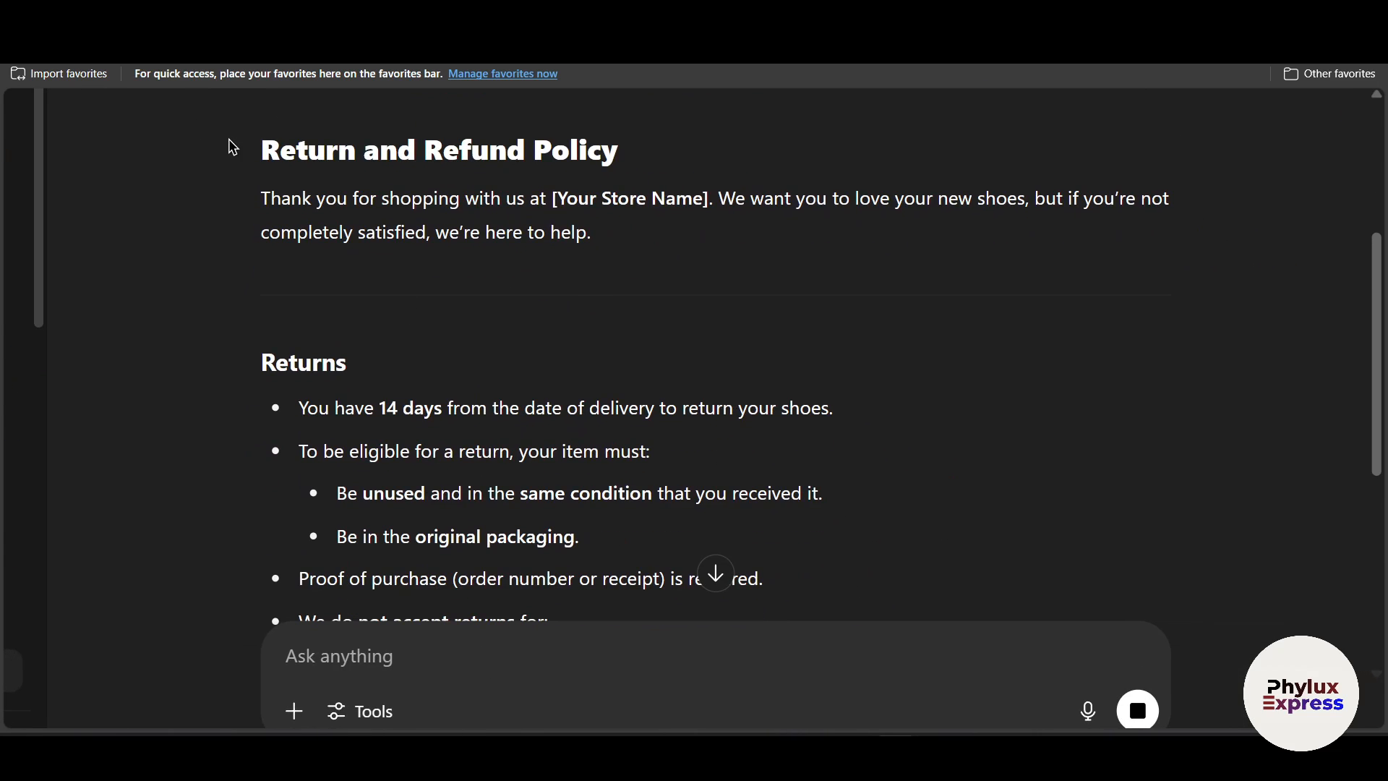
Copy the generated return and refund policy from ChatGPT into Shopify's return and refund policy and publish it.
drag(233, 148, 599, 323)
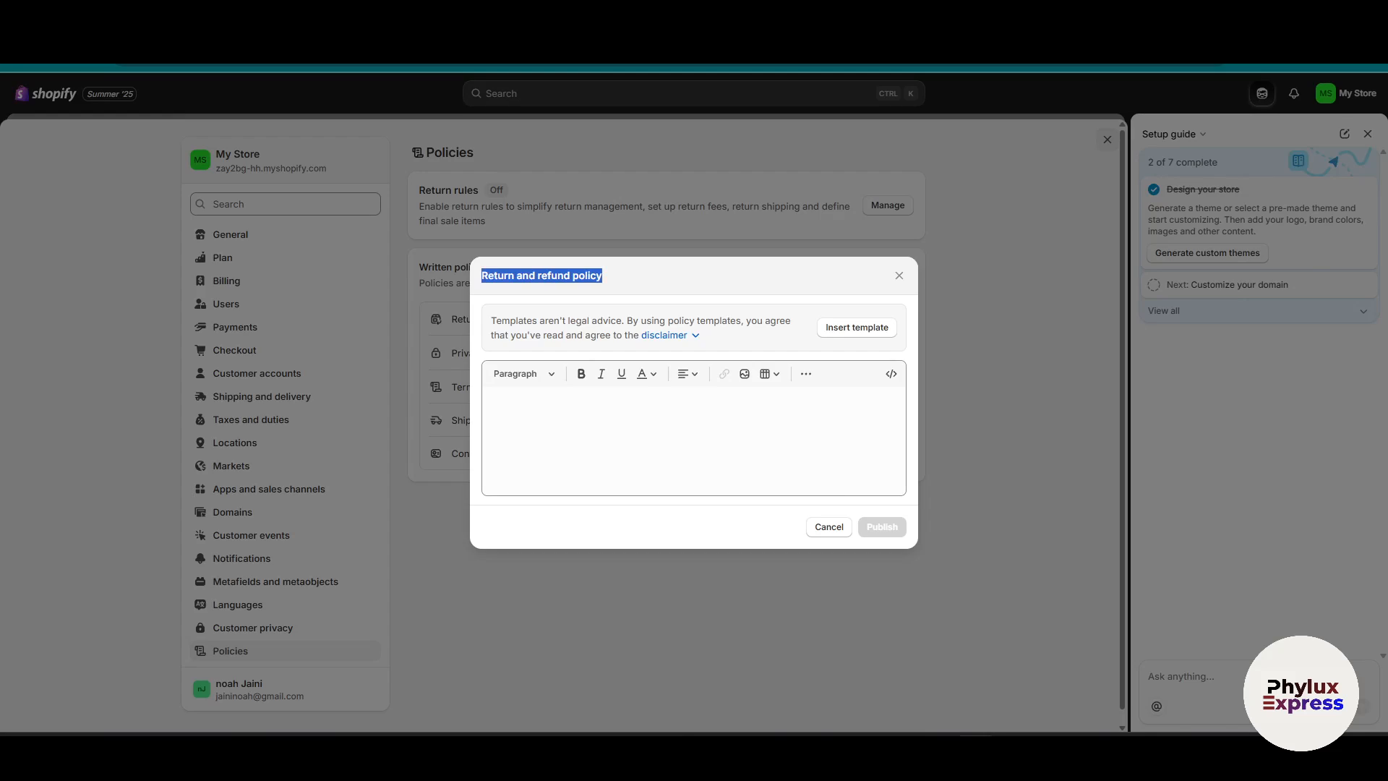
click(647, 417)
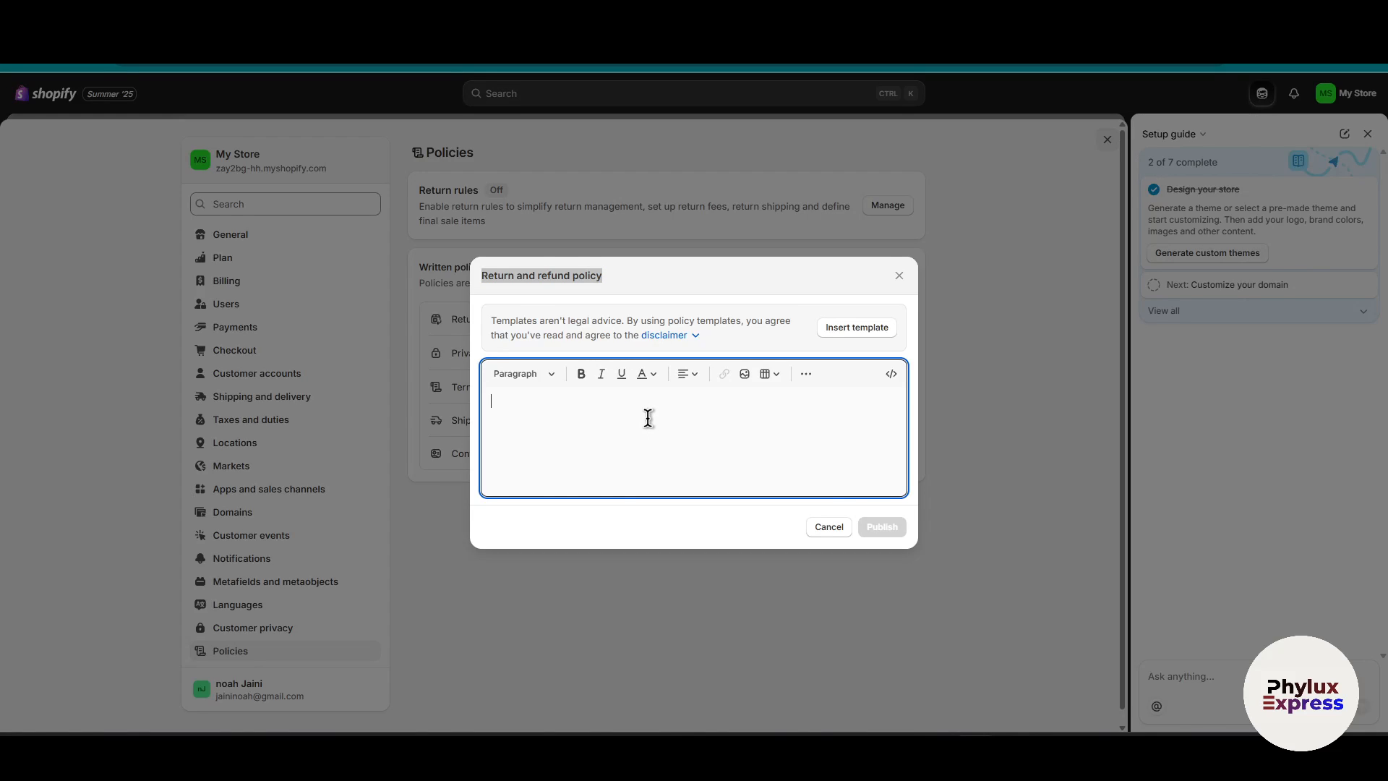
key(ctrl+v)
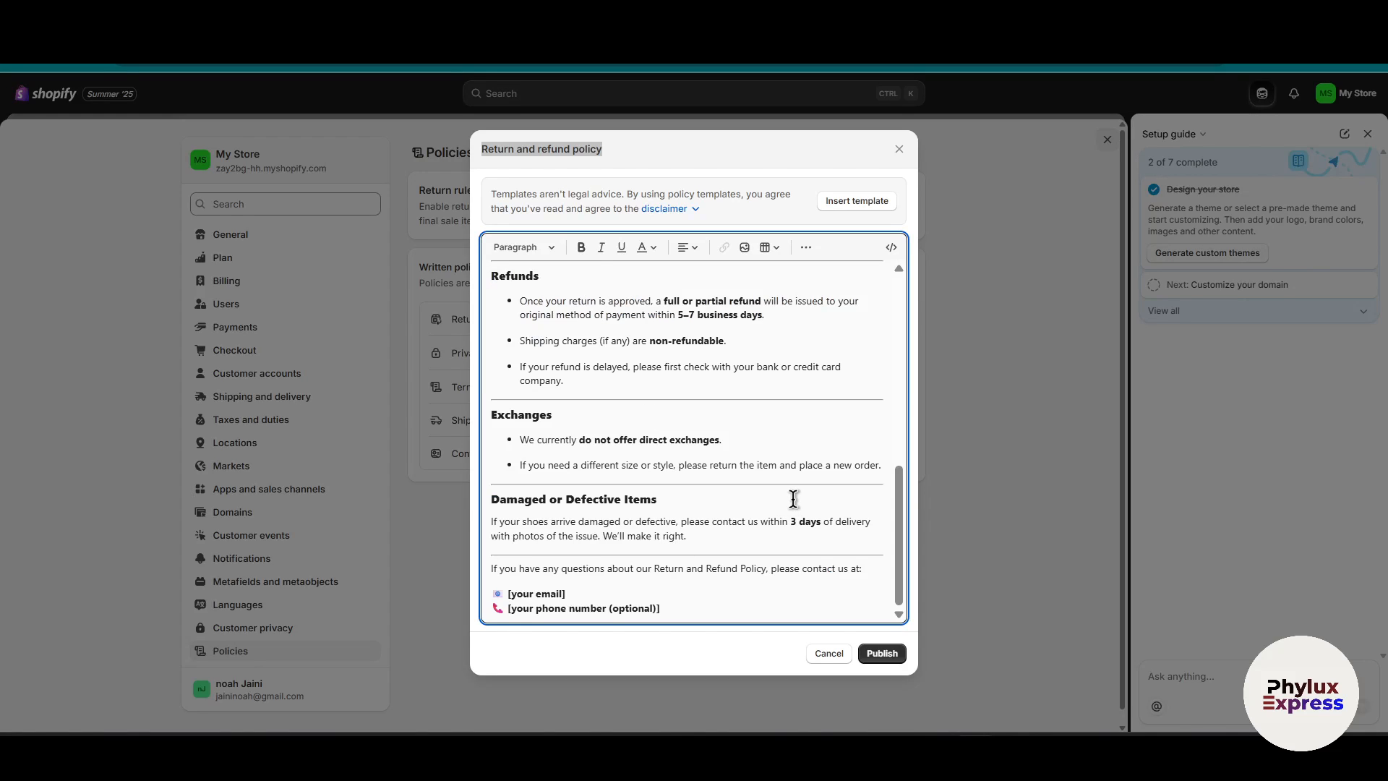
click(876, 654)
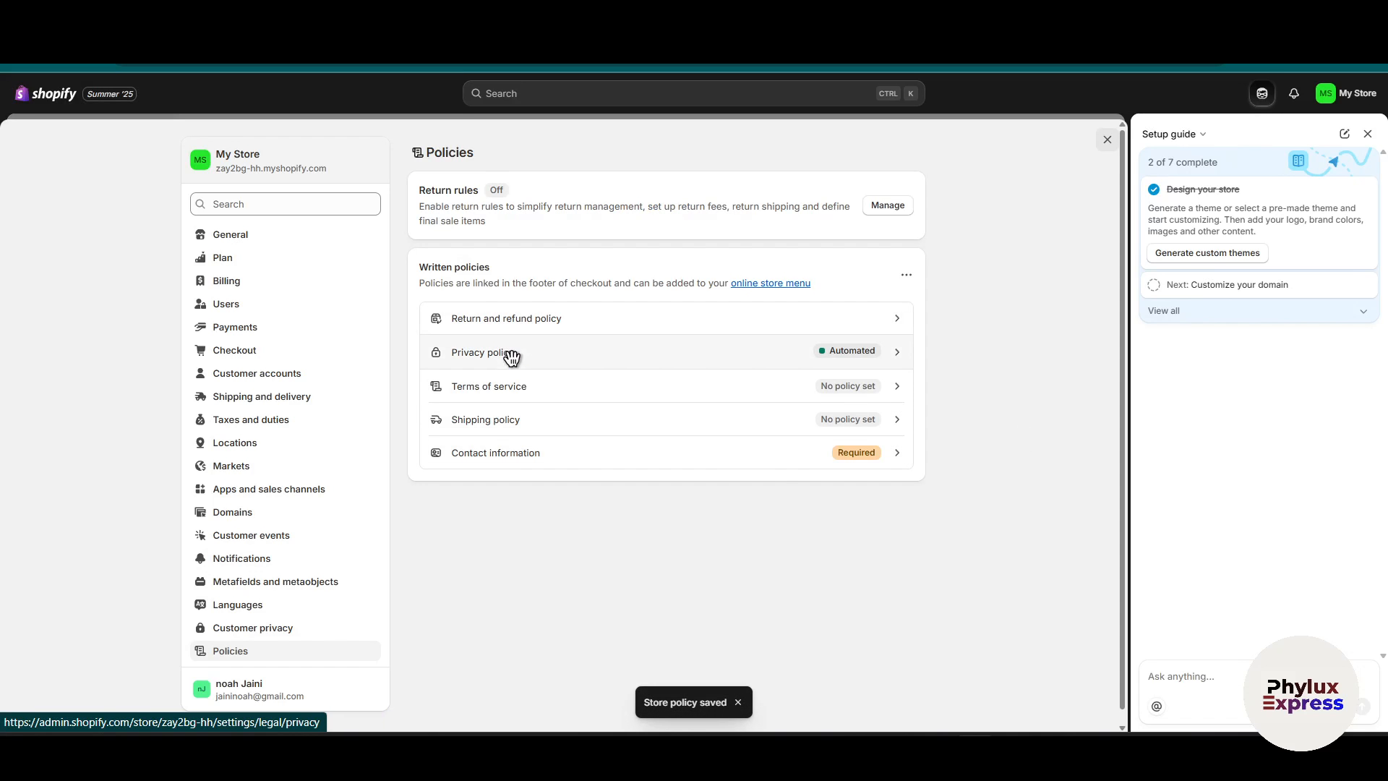
Look at the automated privacy policy and close it without changes.
click(513, 355)
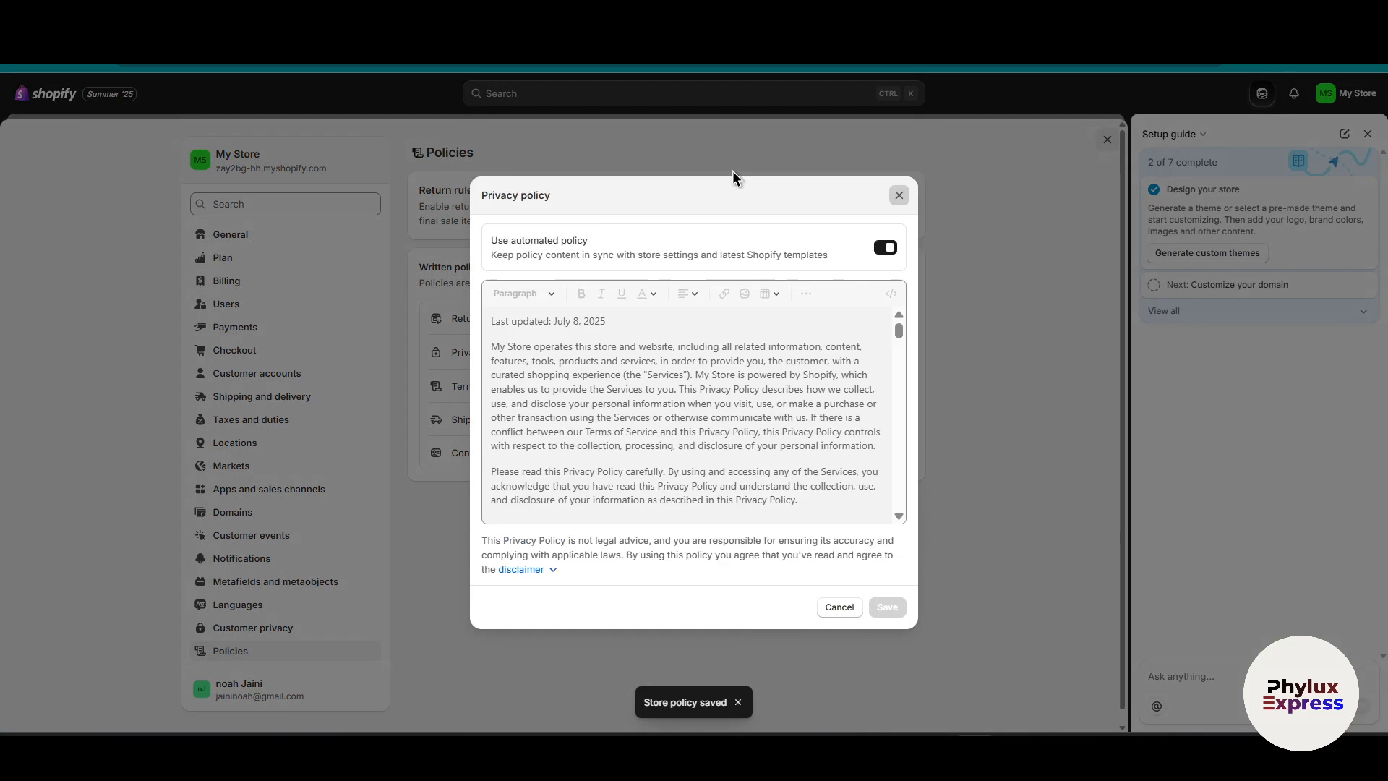
click(732, 172)
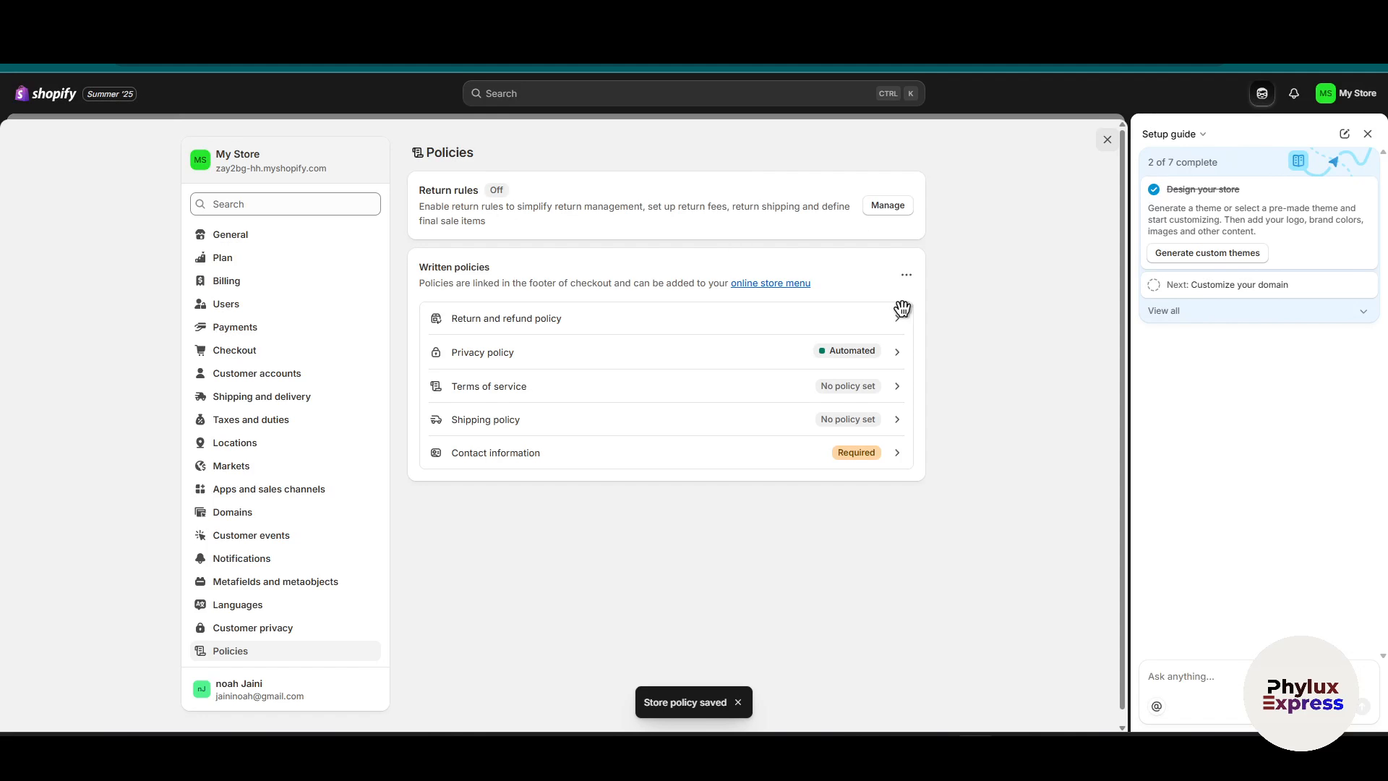
Open the terms of service policy for editing, then switch to ChatGPT and submit its title "Terms of service" as a prompt.
click(630, 399)
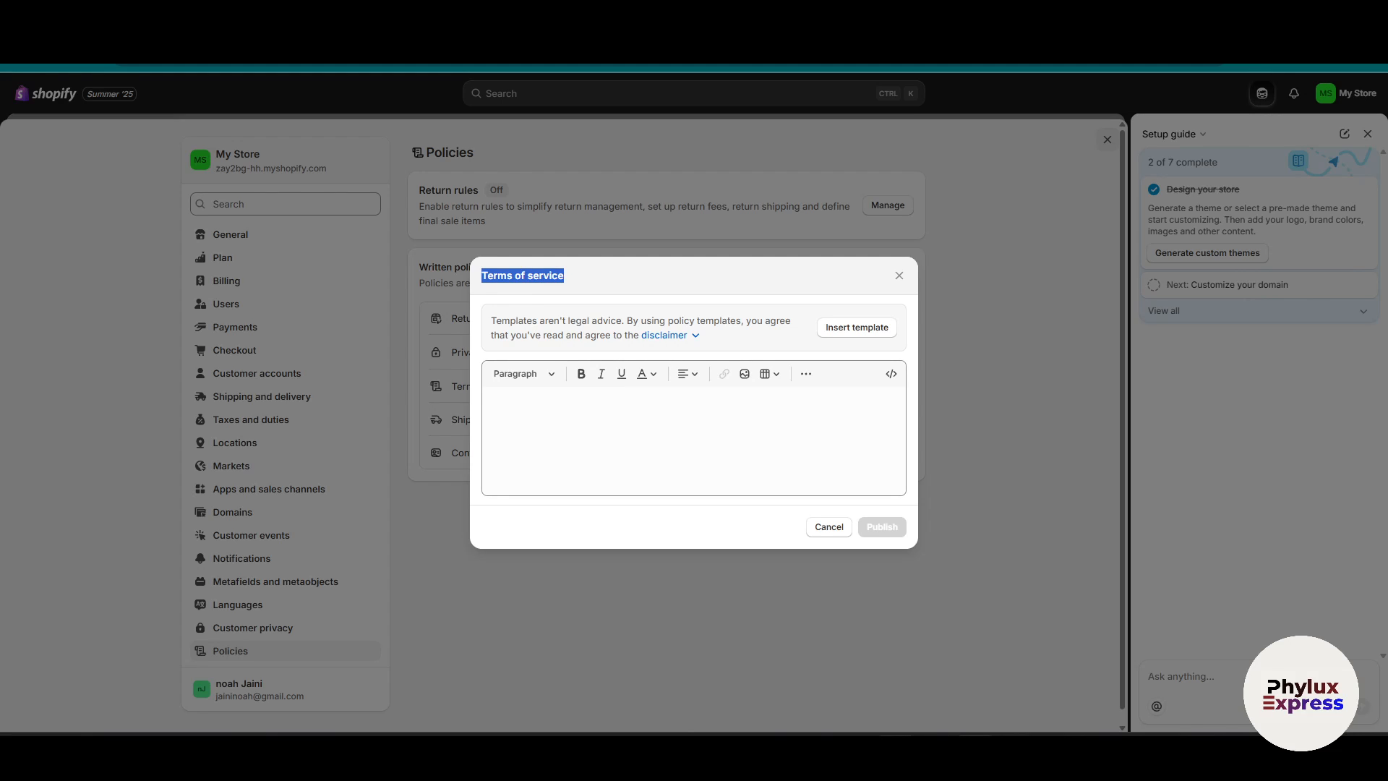
click(895, 734)
click(766, 641)
text(Terms of service)
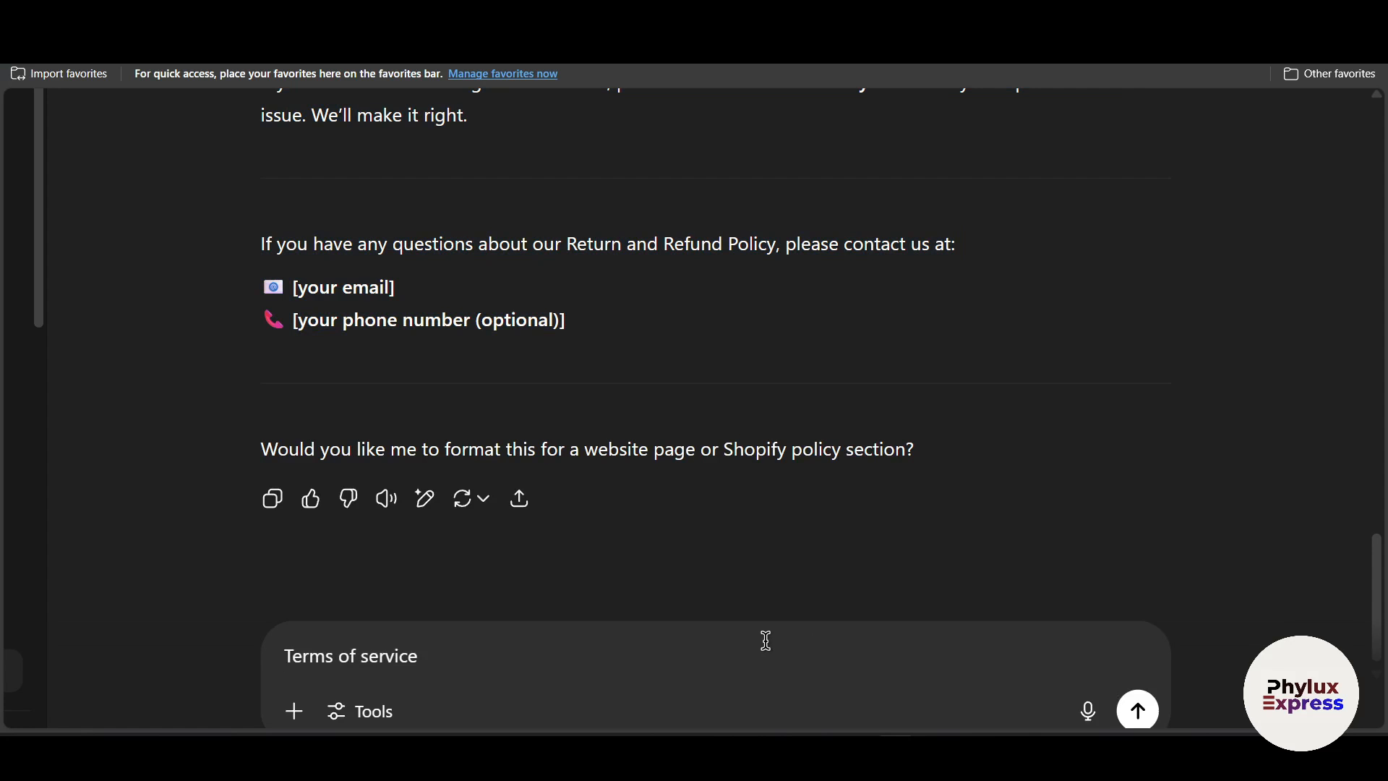
click(1138, 710)
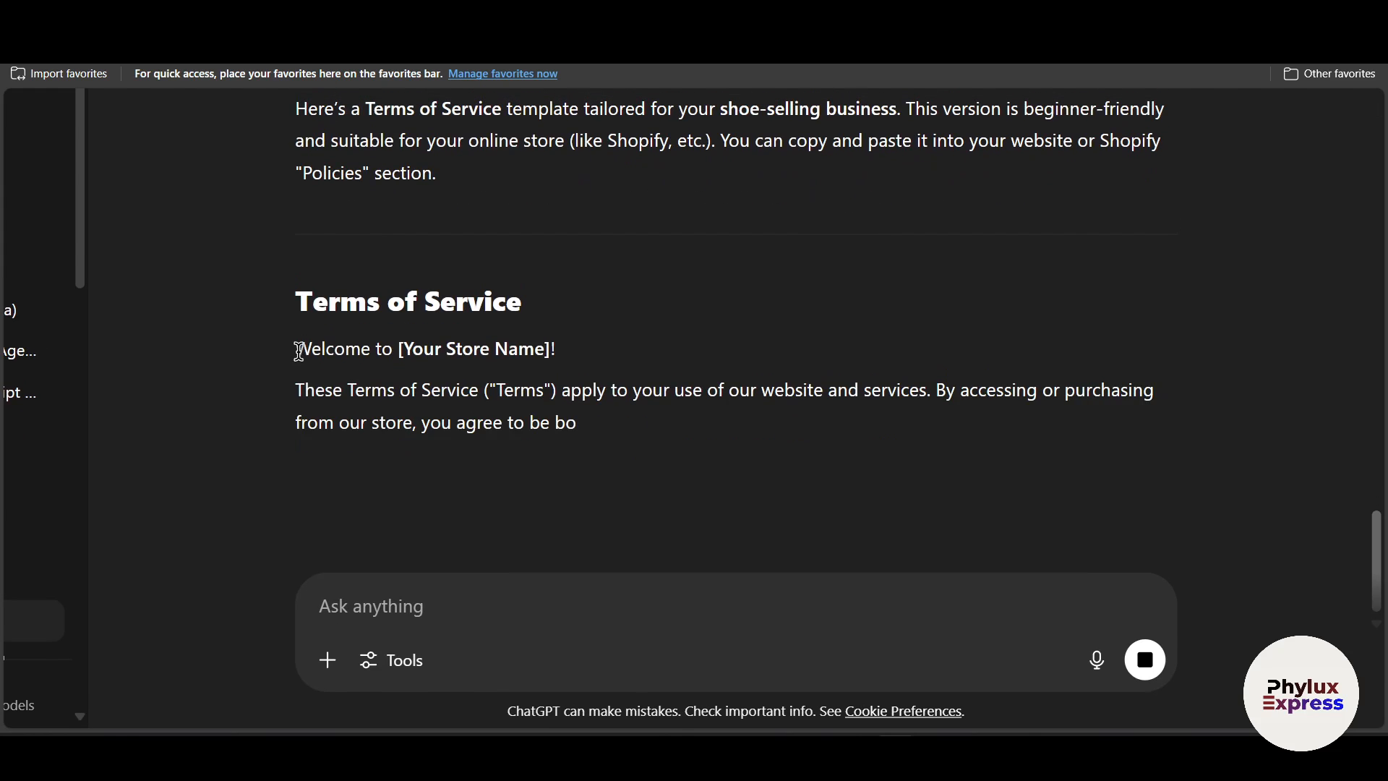
Copy the generated terms of service from ChatGPT into Shopify's terms of service policy and publish it.
drag(292, 307, 725, 666)
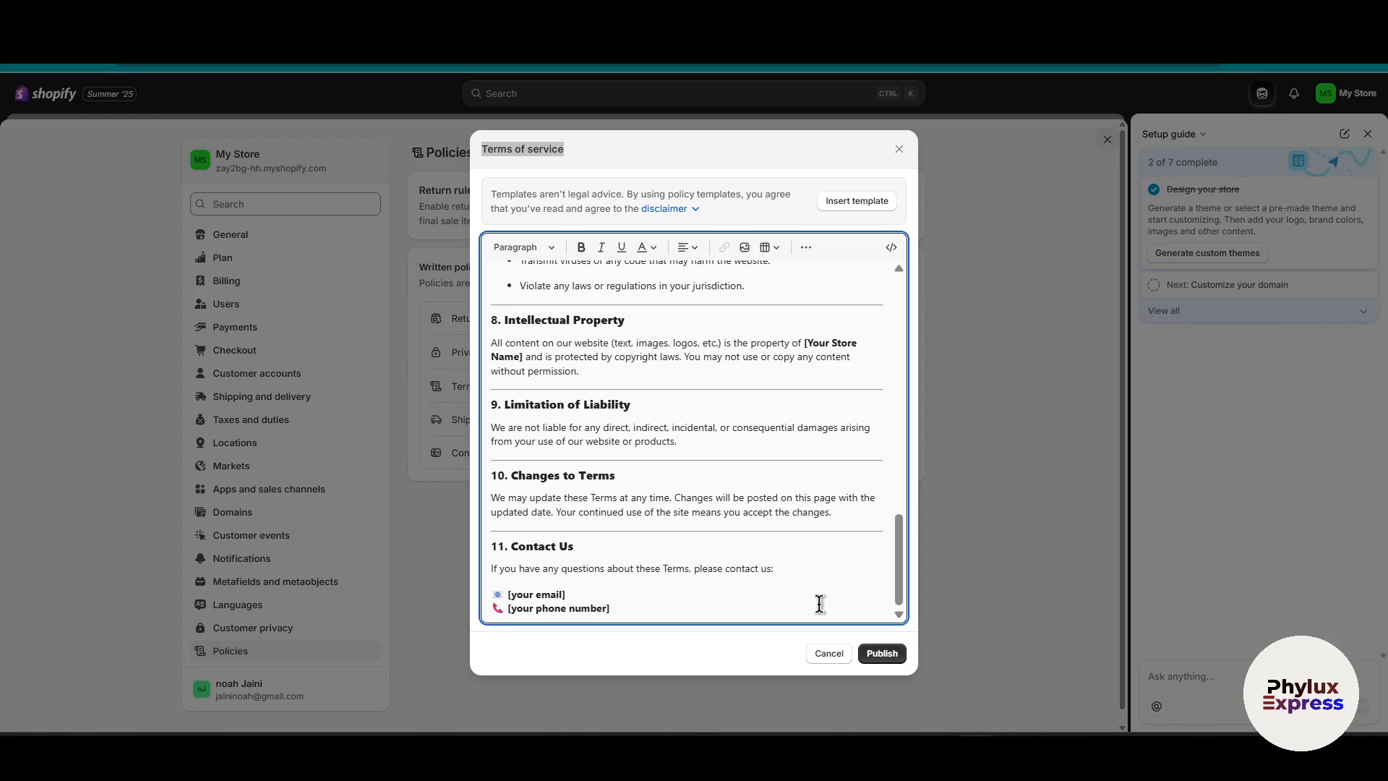
click(889, 656)
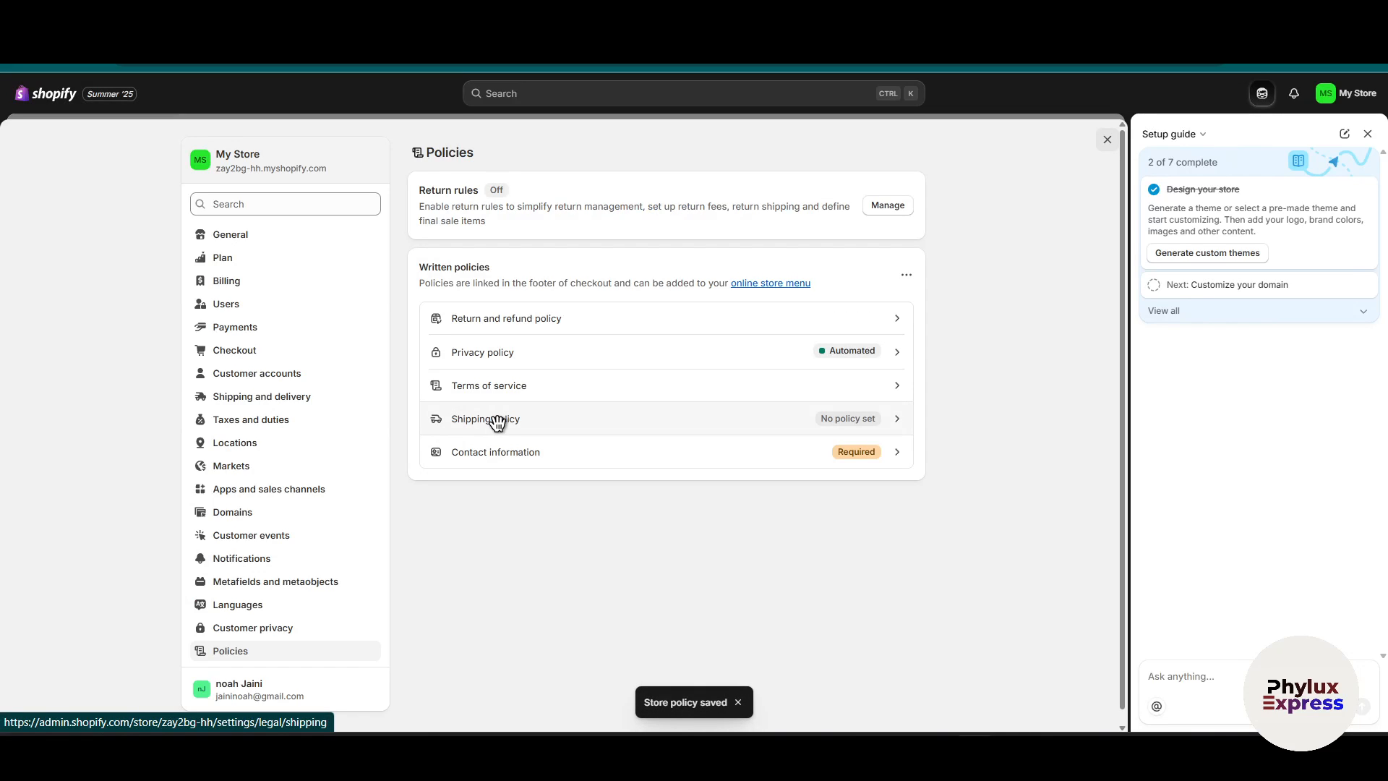
Open the shipping policy for editing and copy its title.
click(498, 422)
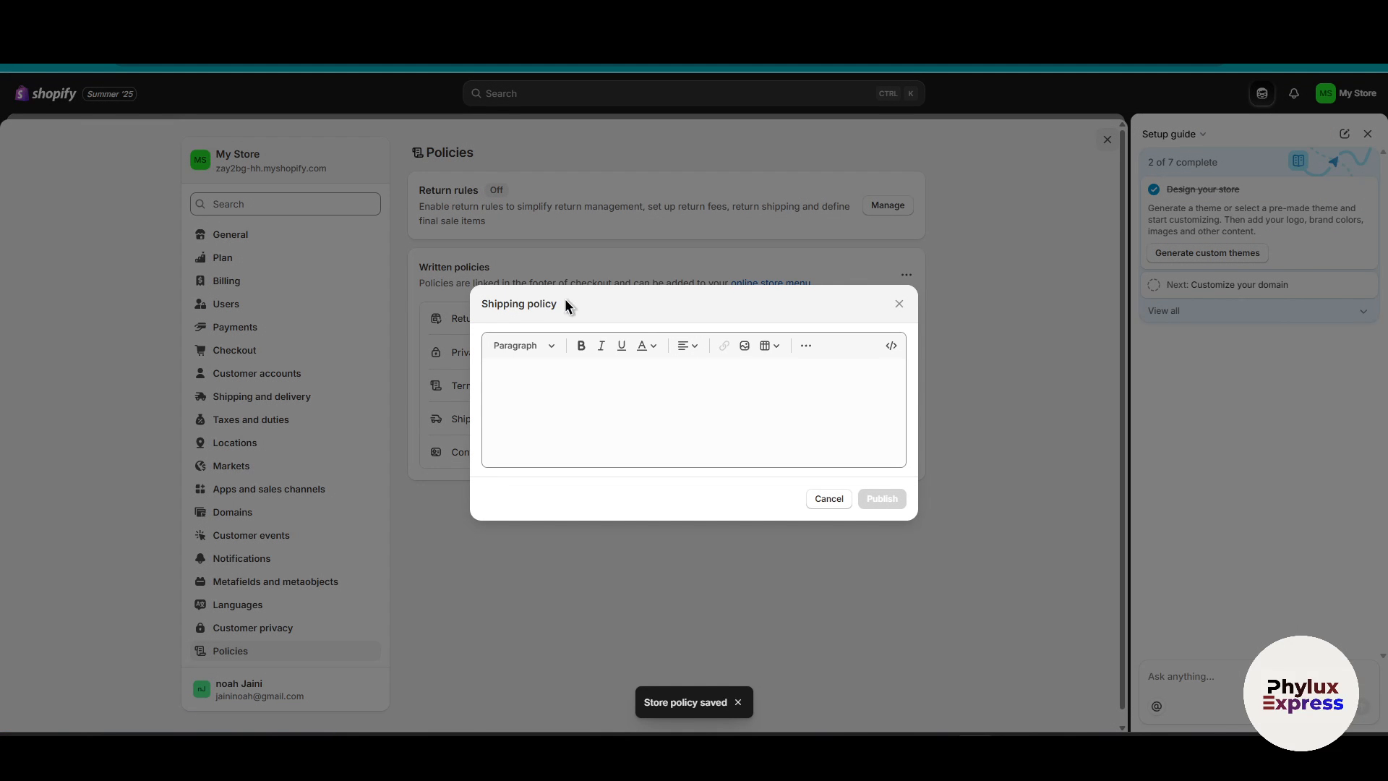
triple_click(542, 297)
key(ctrl+c)
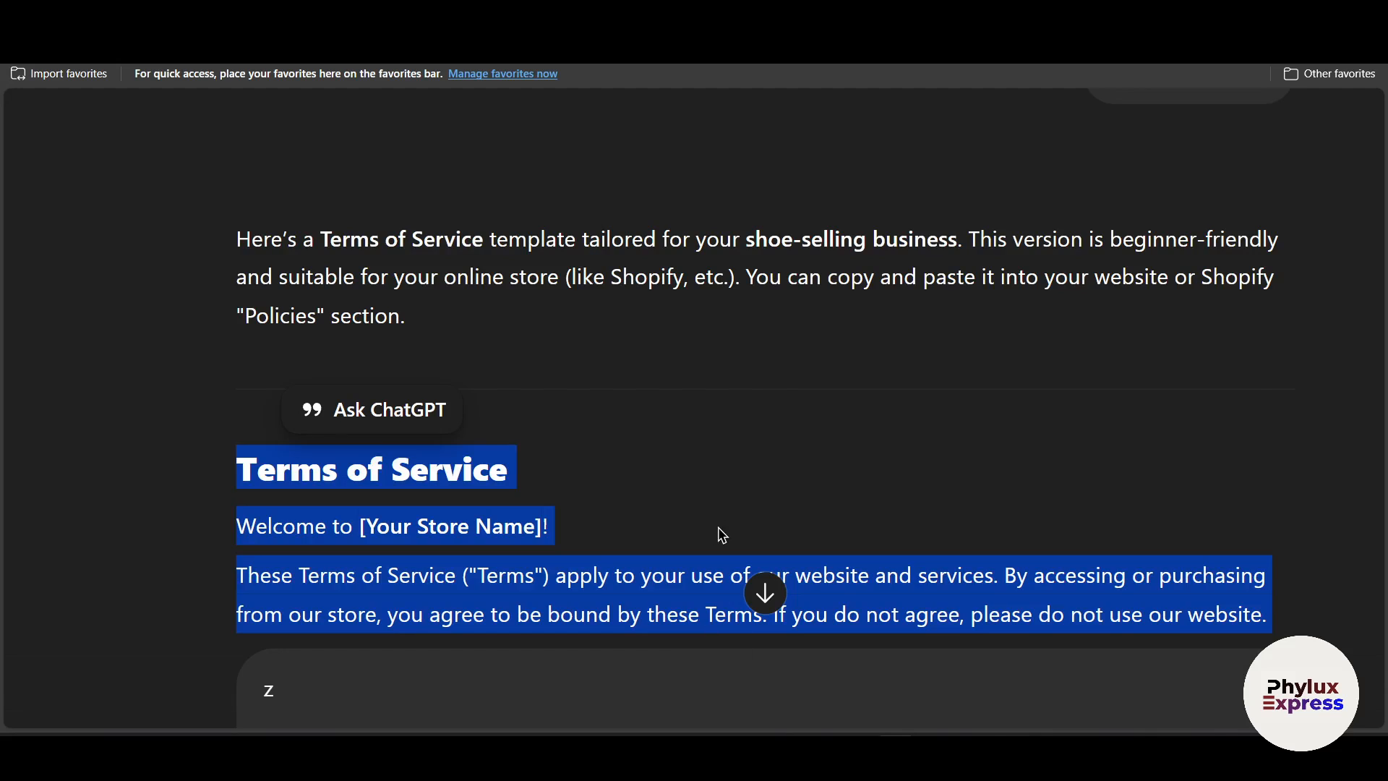
In ChatGPT, replace the stray "z" in the prompt with the copied shipping policy title and submit it.
scroll(723, 535, down, 10)
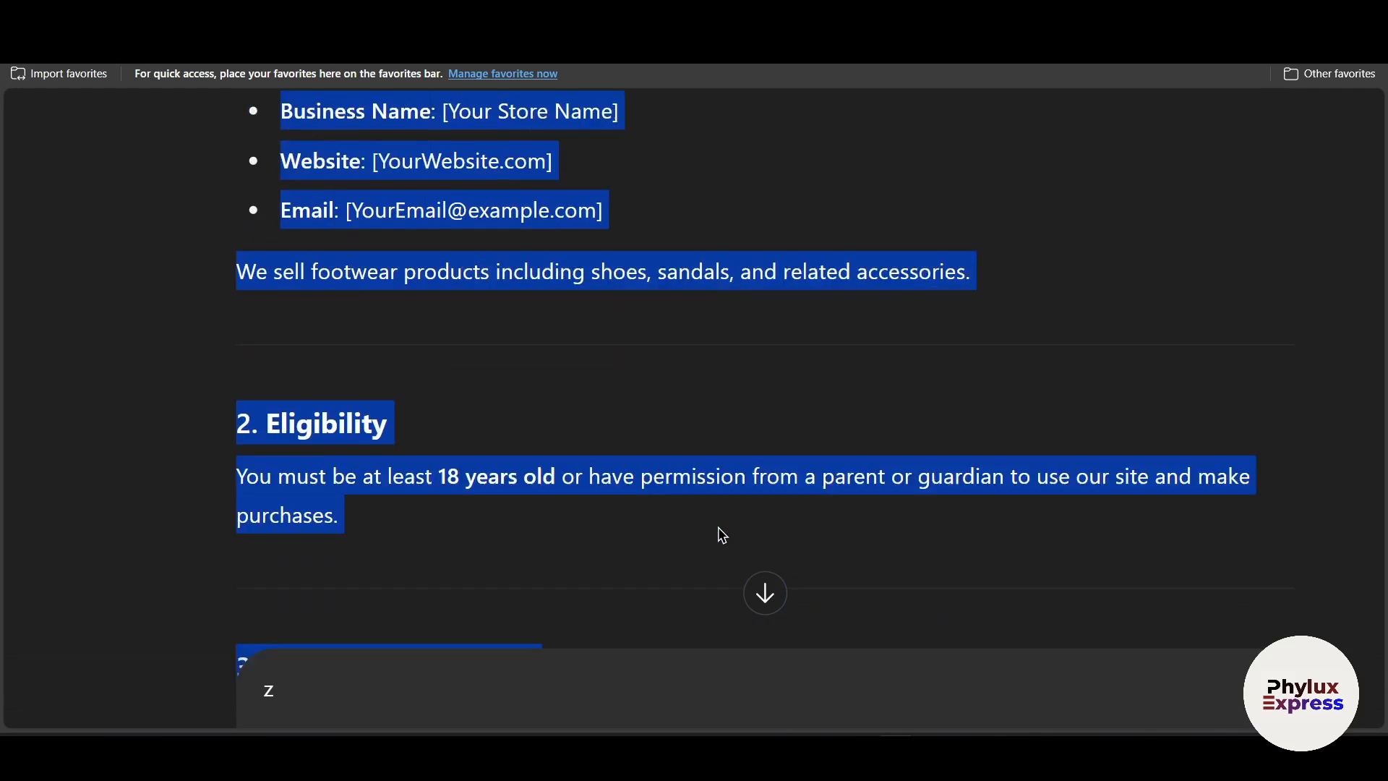
click(636, 684)
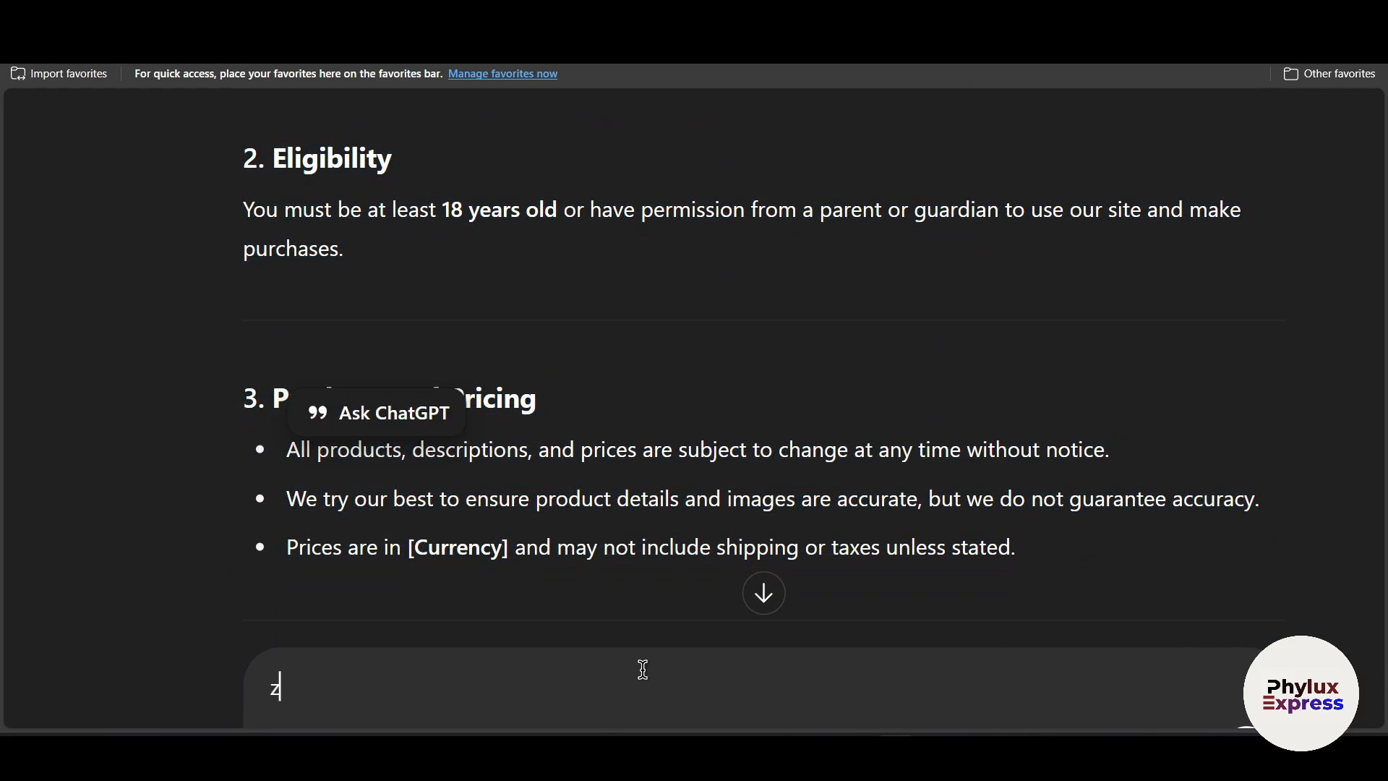
key(BackSpace)
key(ctrl+v)
key(Return)
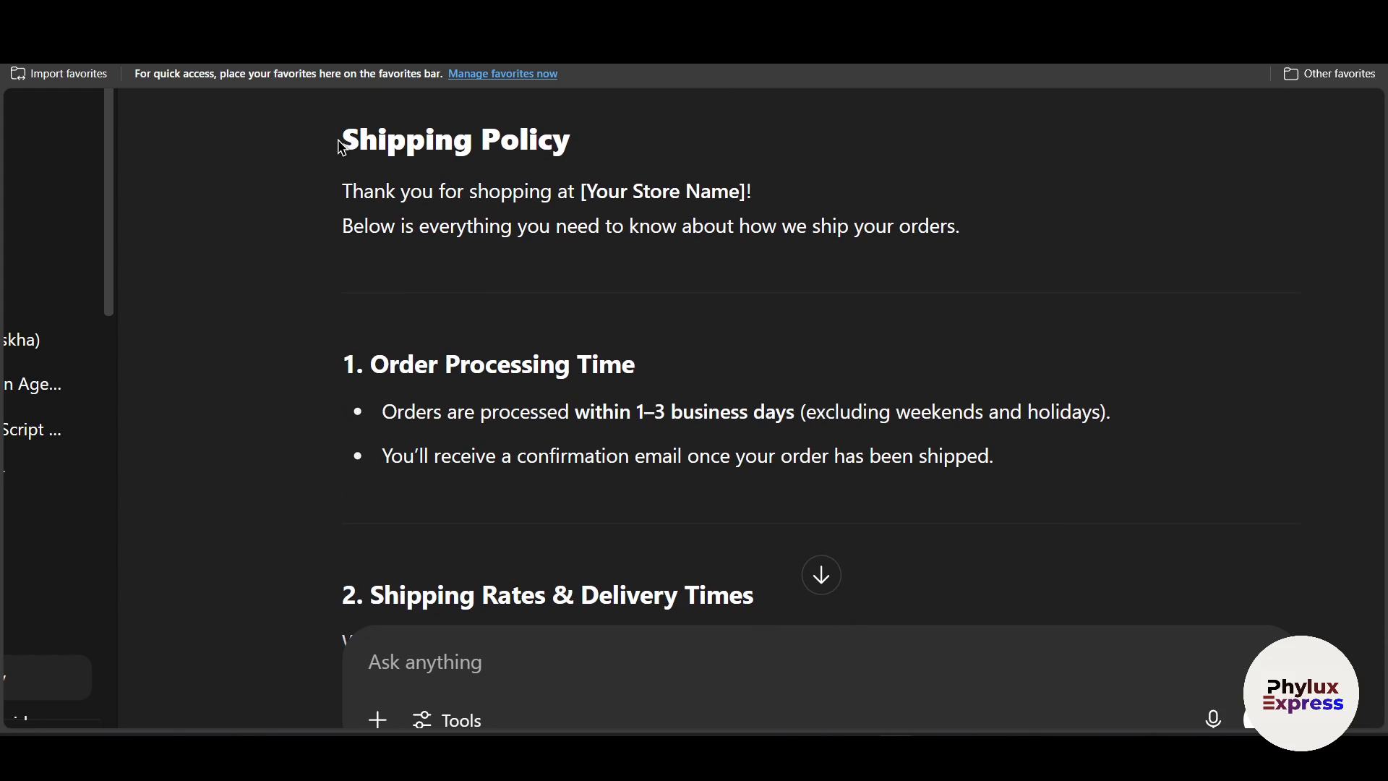
Copy the generated shipping policy from ChatGPT into Shopify's shipping policy and publish it.
drag(340, 142, 610, 266)
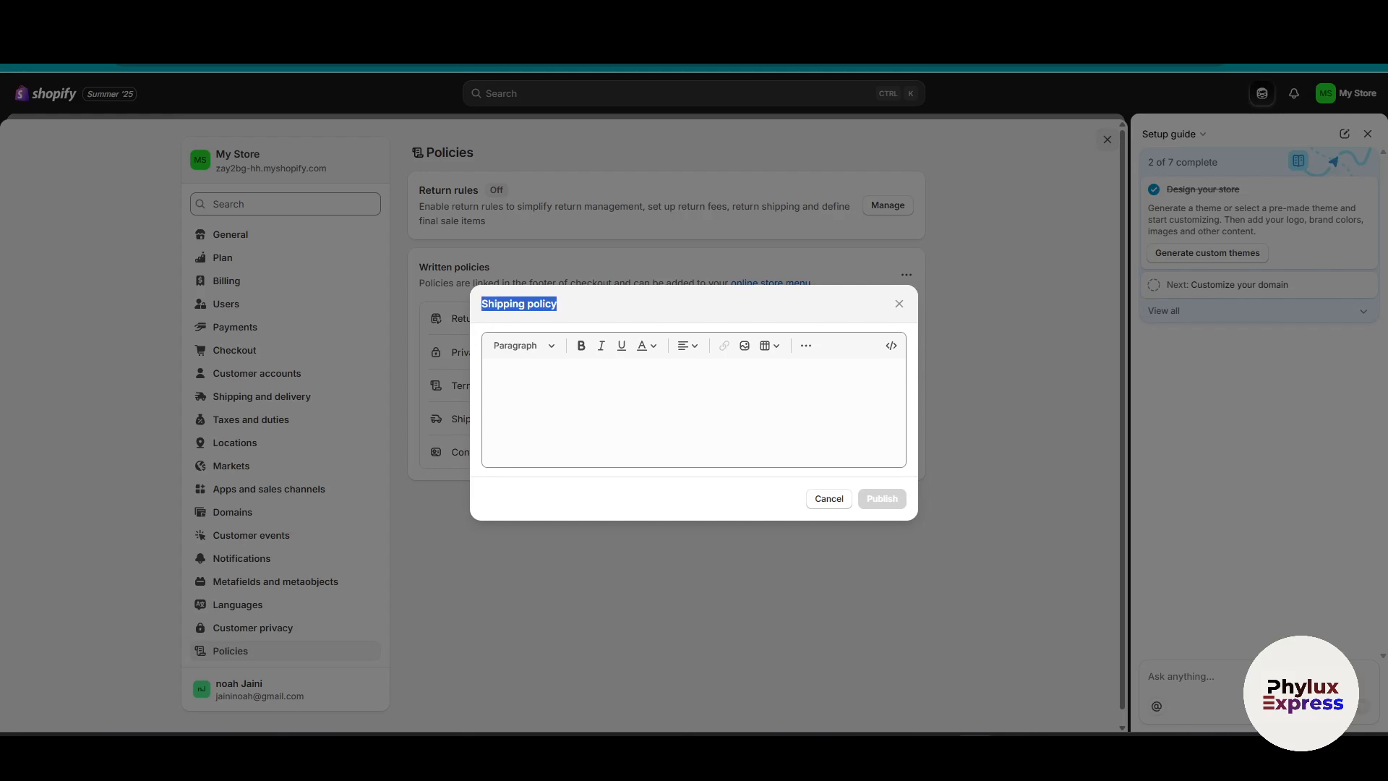
click(632, 384)
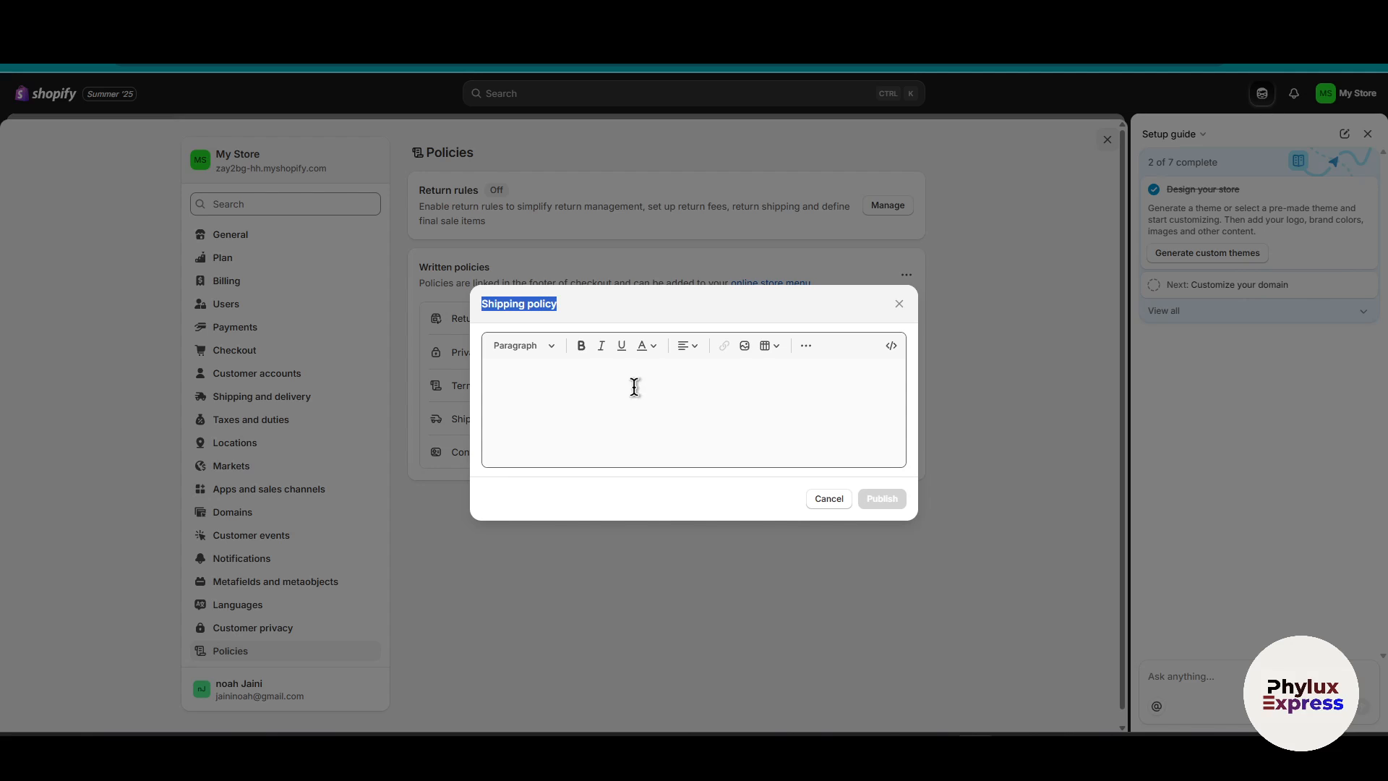
key(ctrl+v)
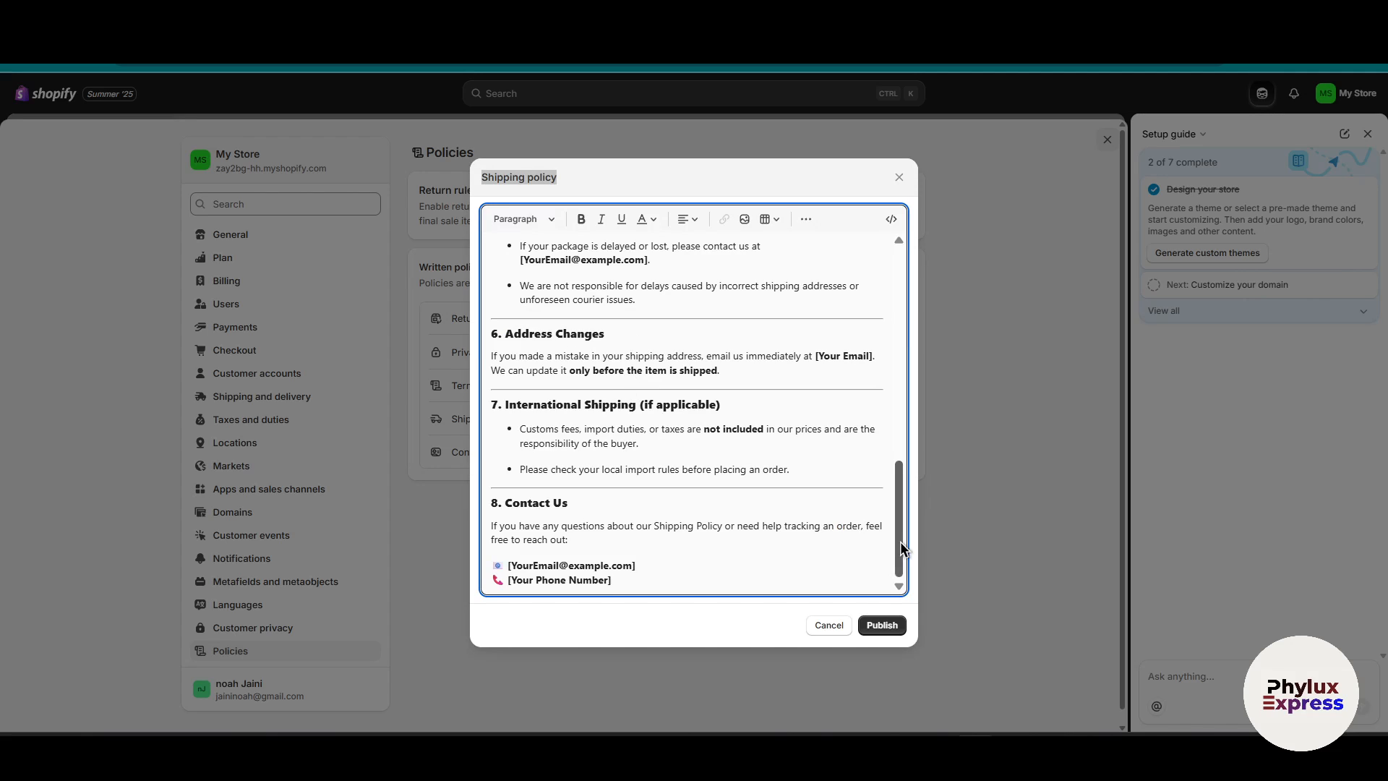
click(883, 626)
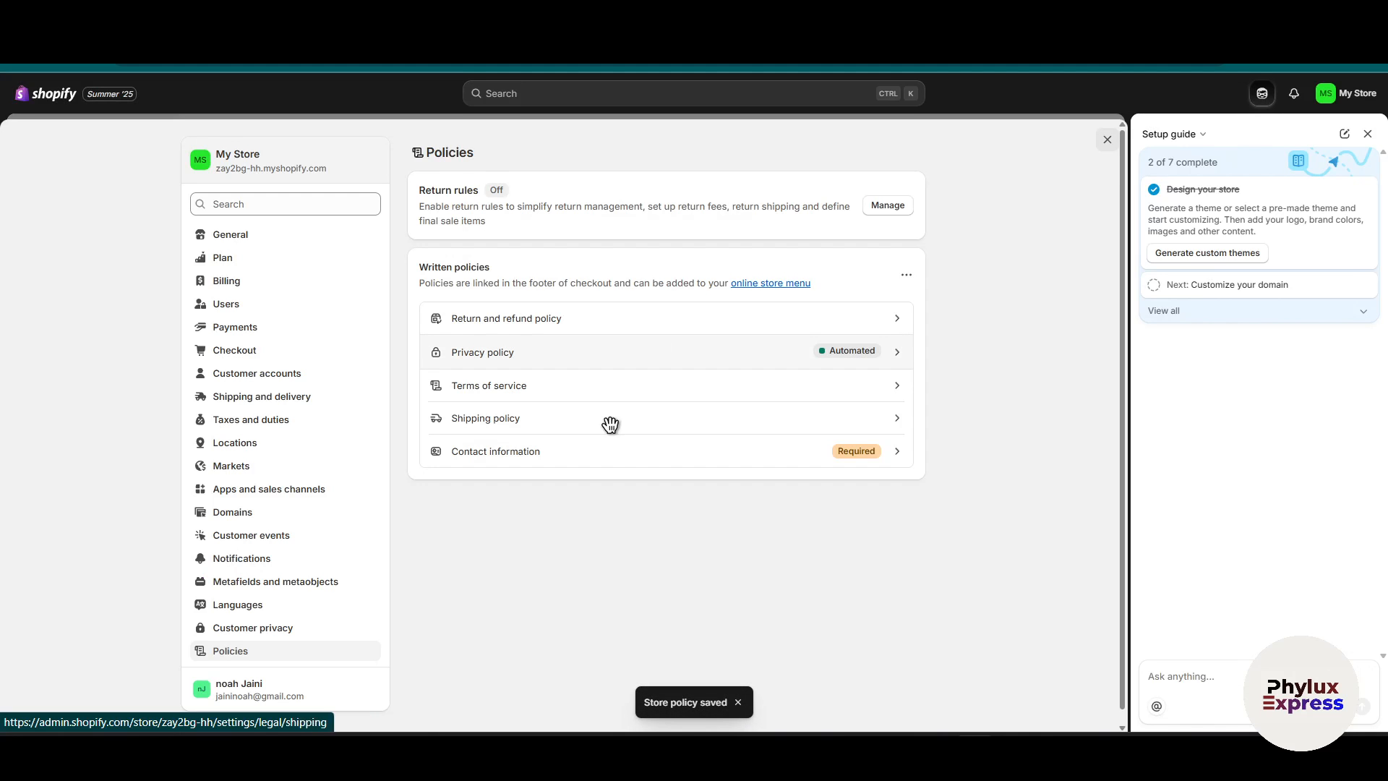
Open the contact information policy and examine the App Store listing of the suggested Shopify Inbox app.
click(669, 450)
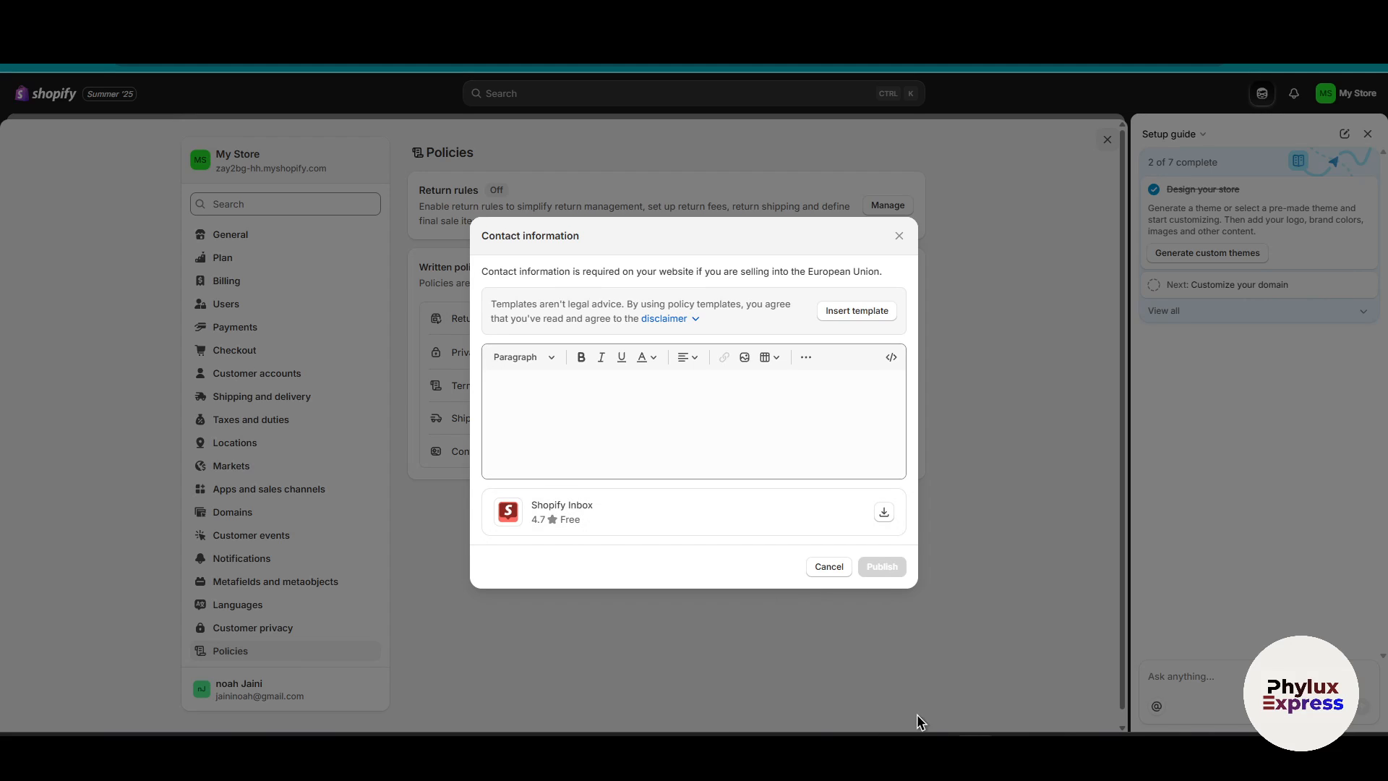
click(683, 504)
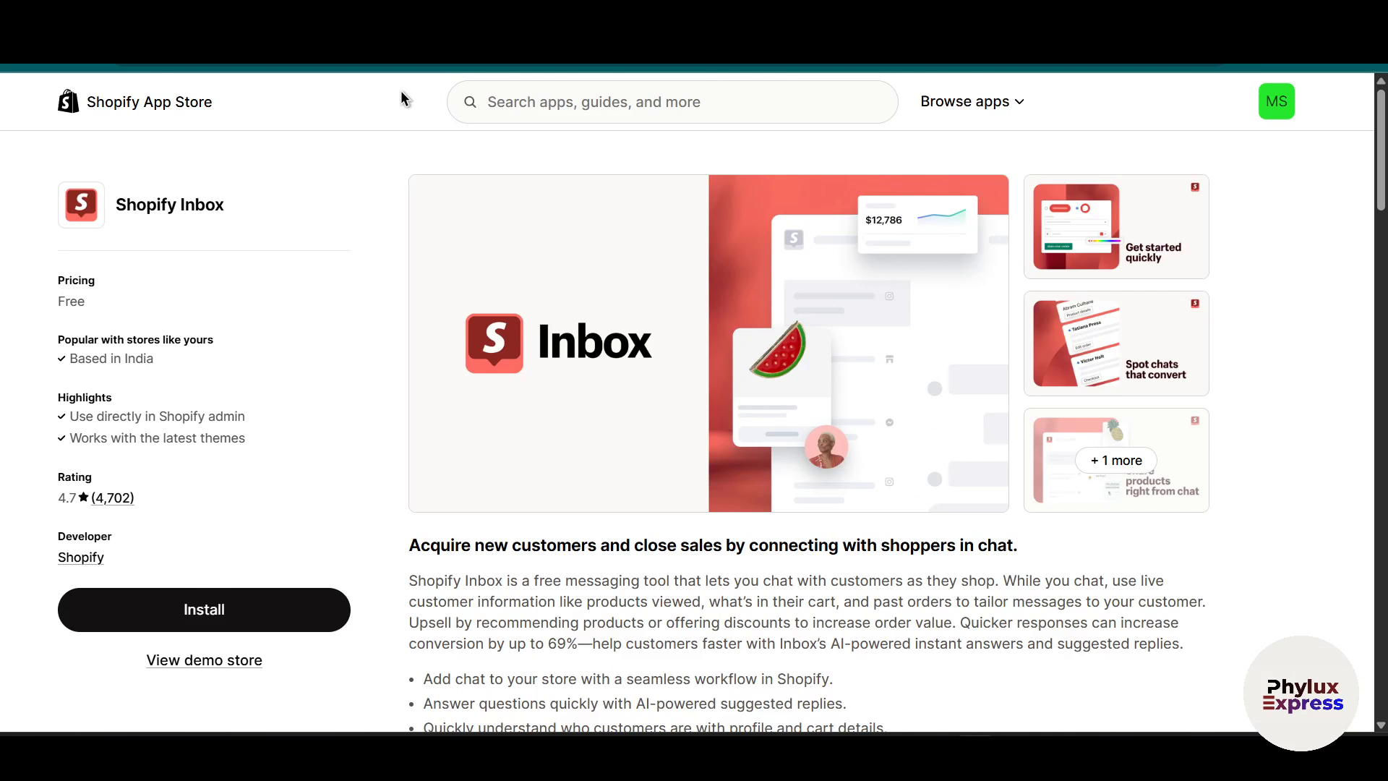
scroll(461, 363, down, 1)
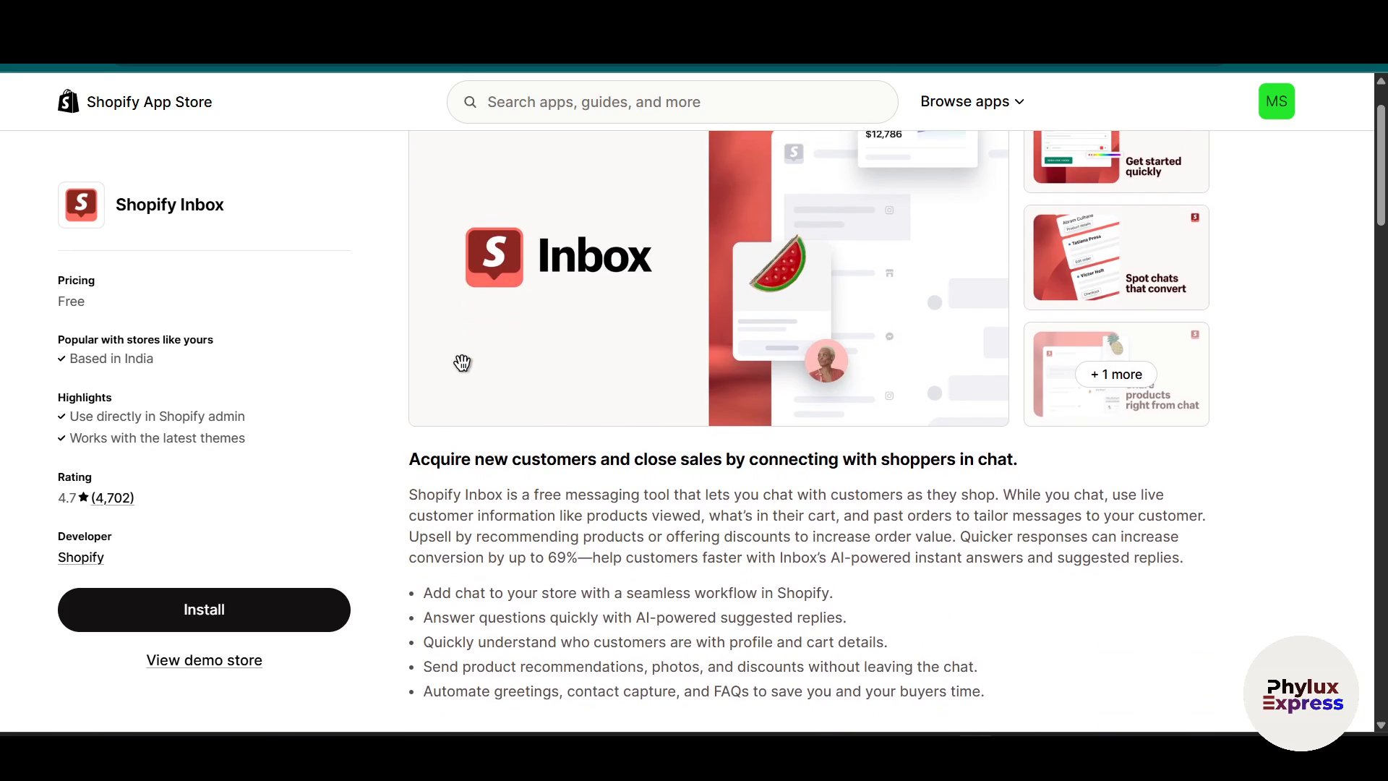
scroll(462, 362, up, 1)
scroll(462, 363, up, 1)
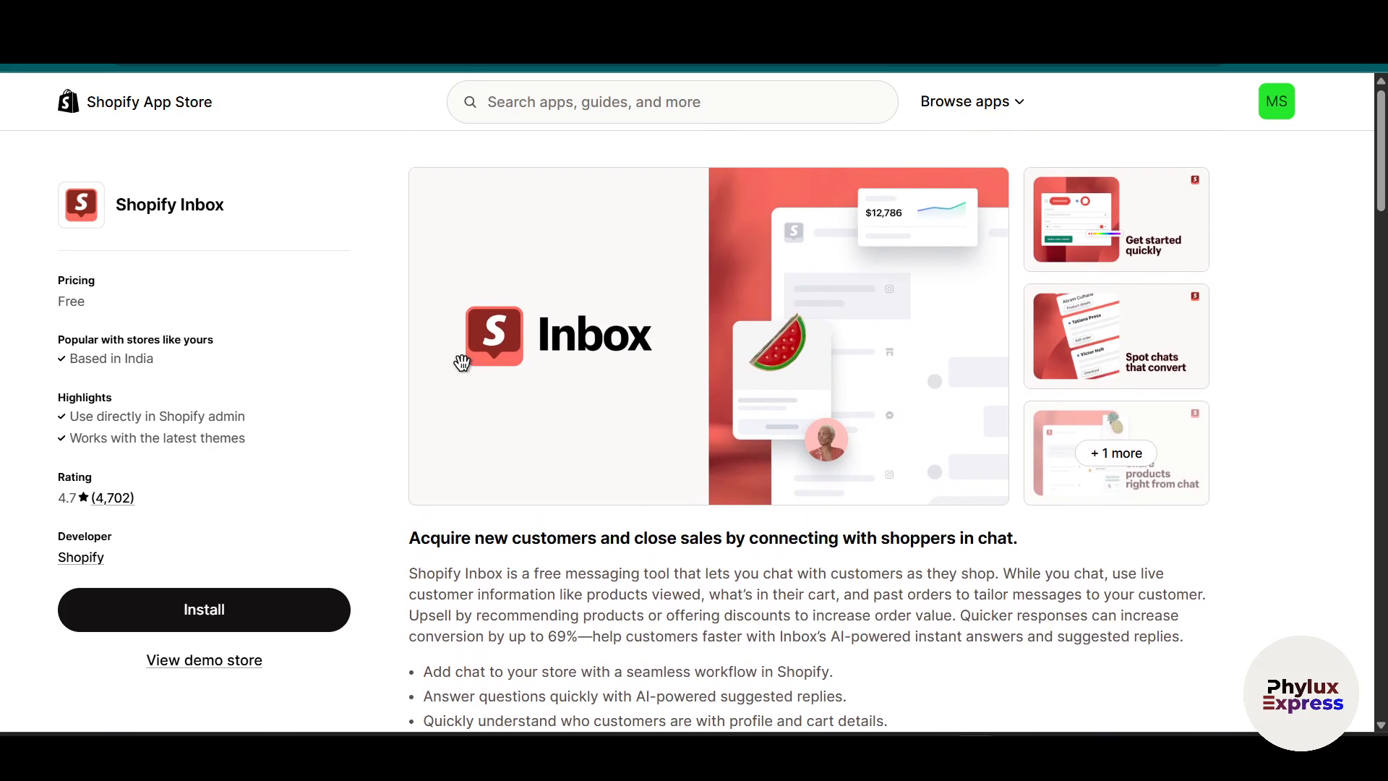
scroll(462, 363, down, 1)
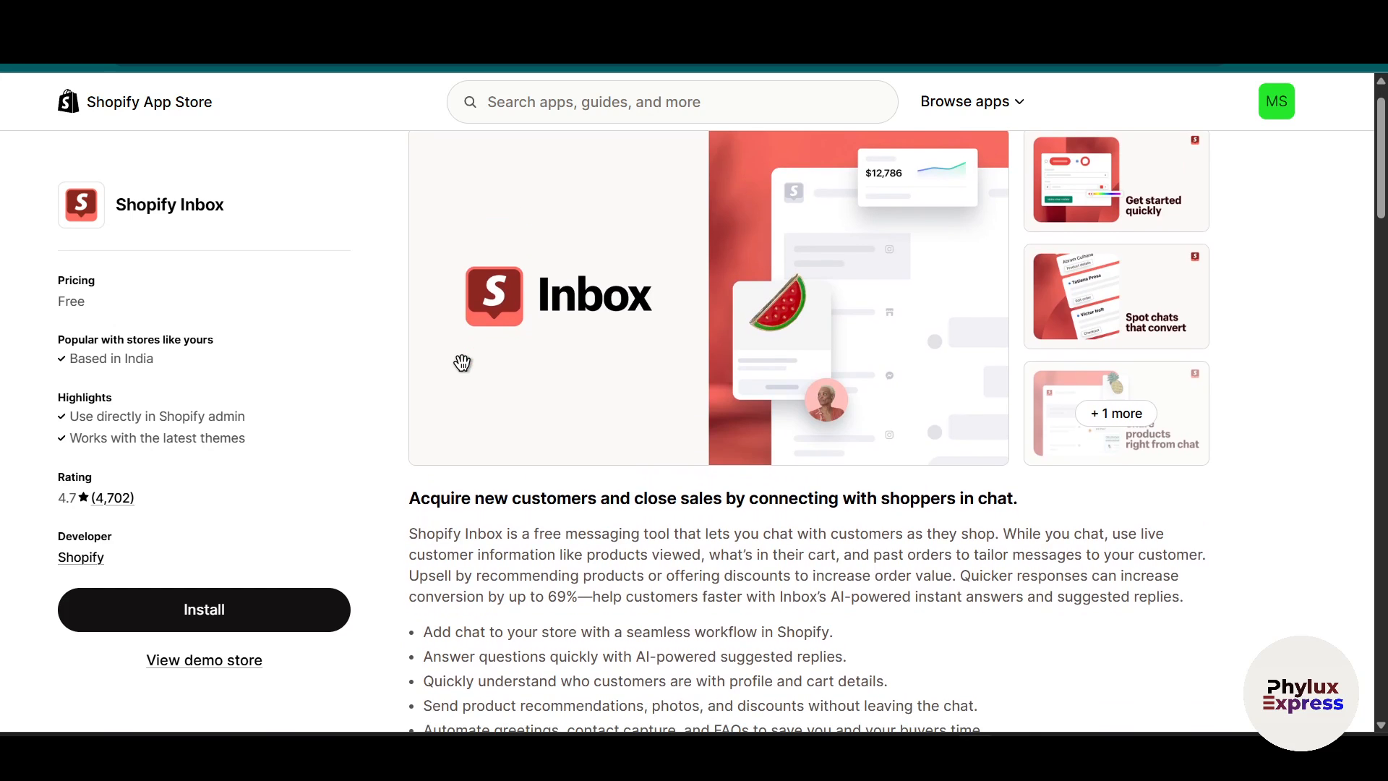
Read through the Shopify Inbox listing's description, feature list, pricing and supported languages.
scroll(462, 363, up, 1)
scroll(462, 363, up, 1)
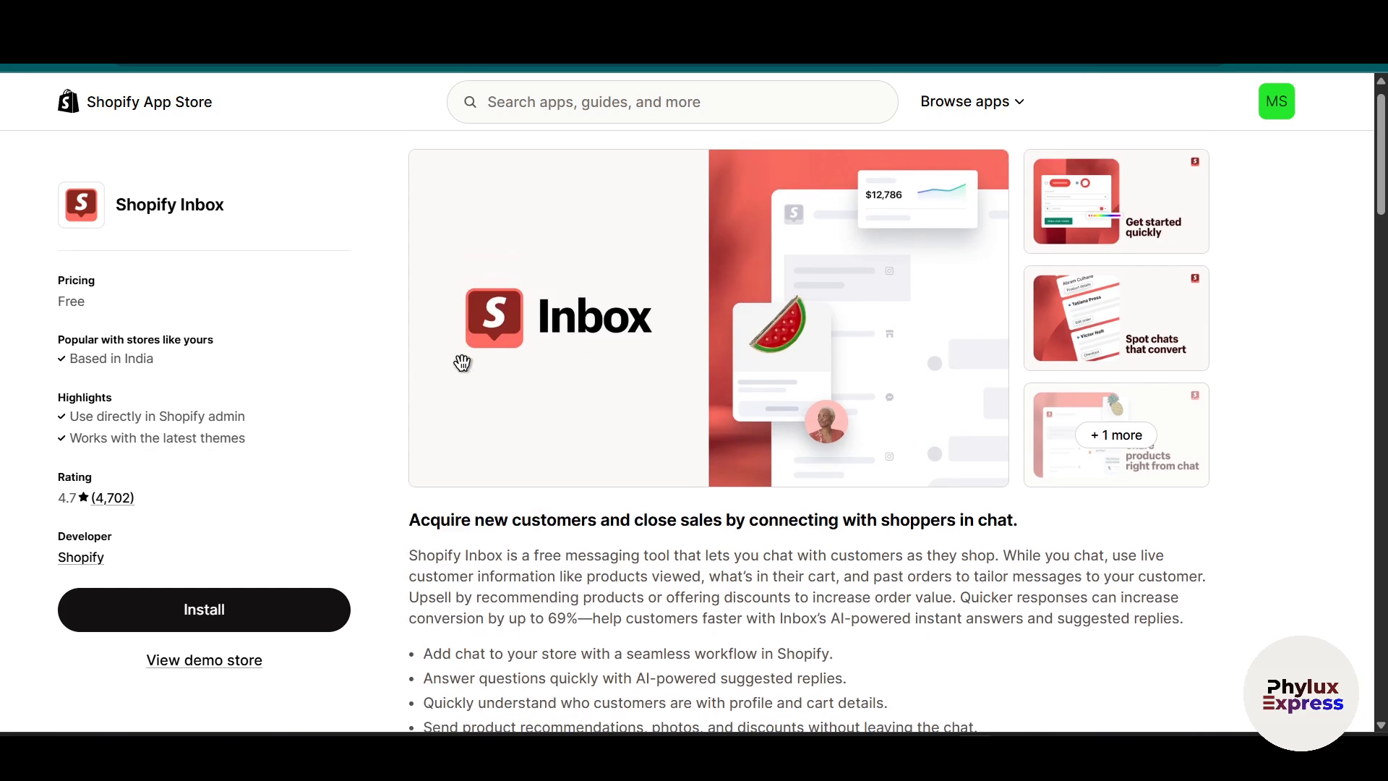
scroll(460, 363, down, 3)
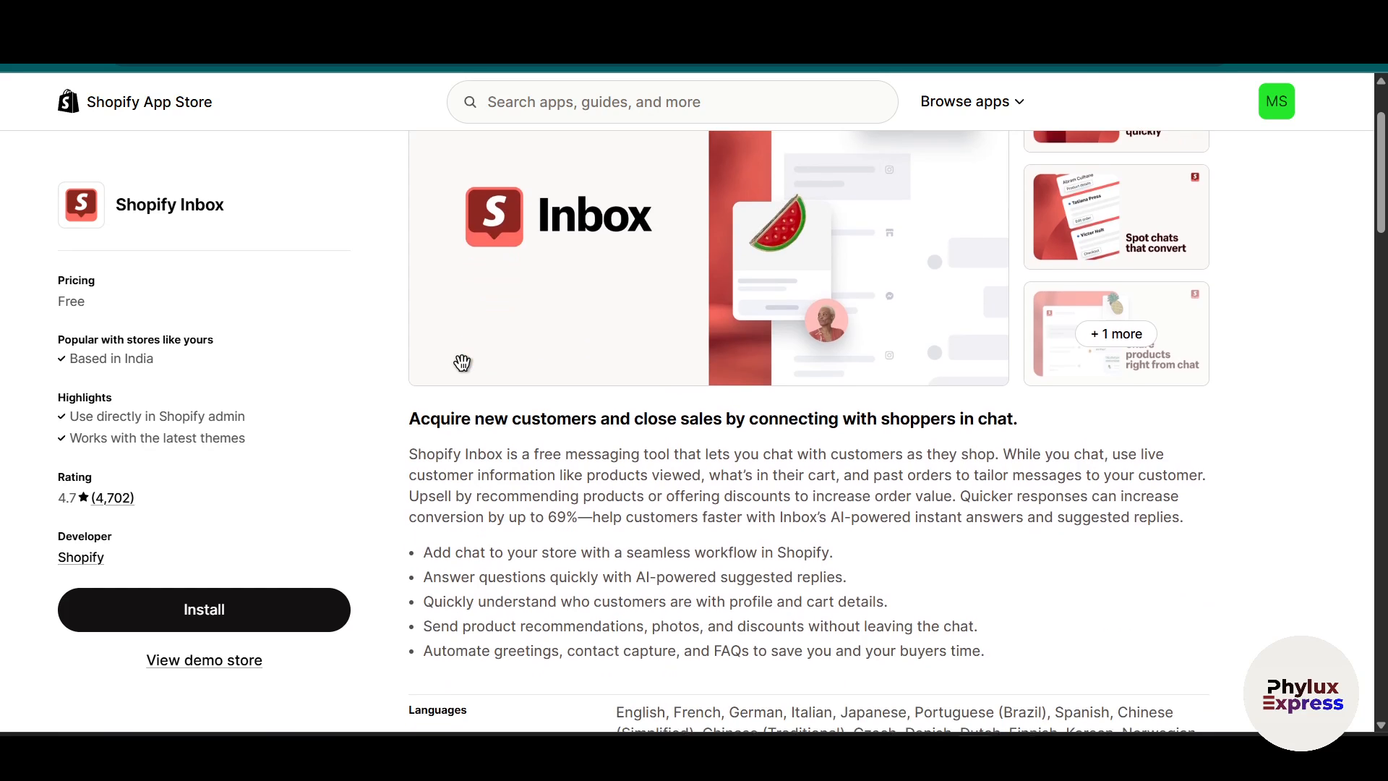
triple_click(211, 203)
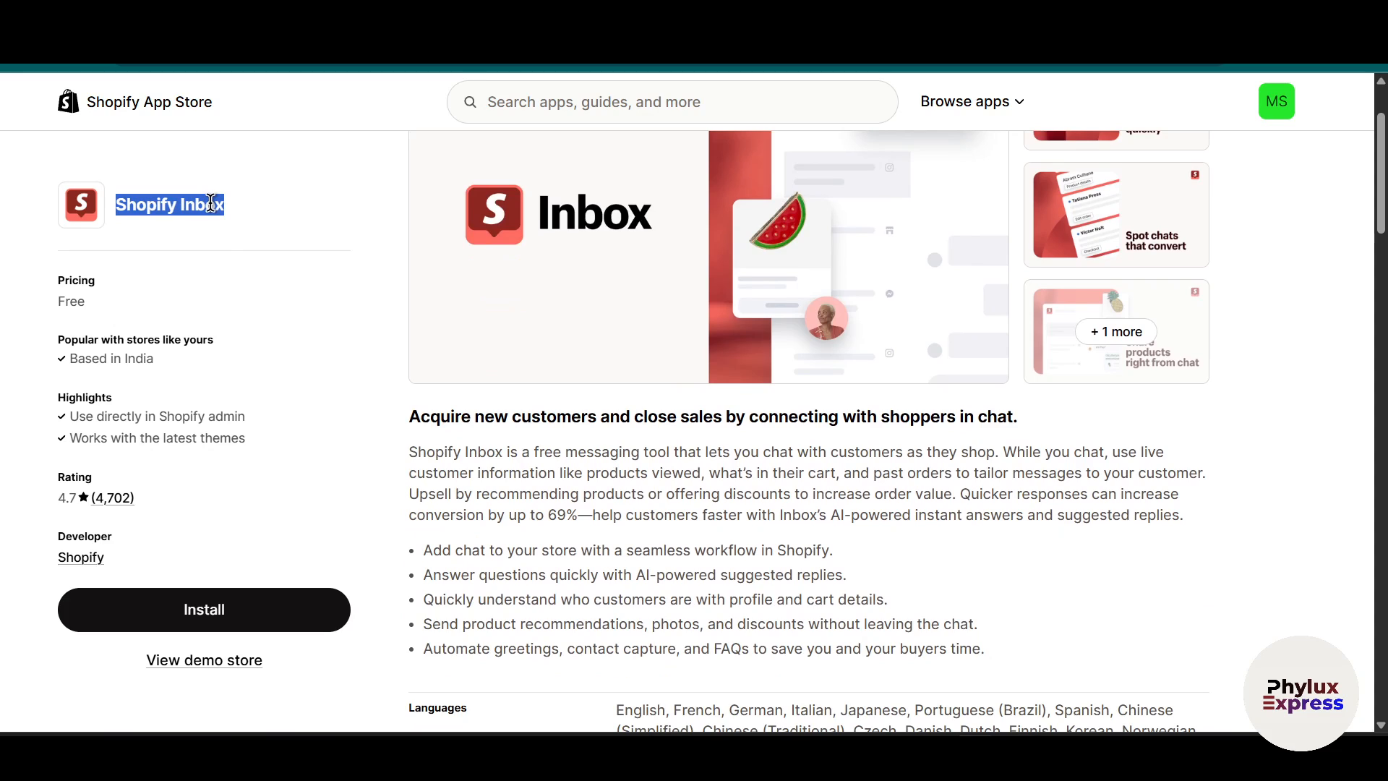
scroll(562, 364, up, 1)
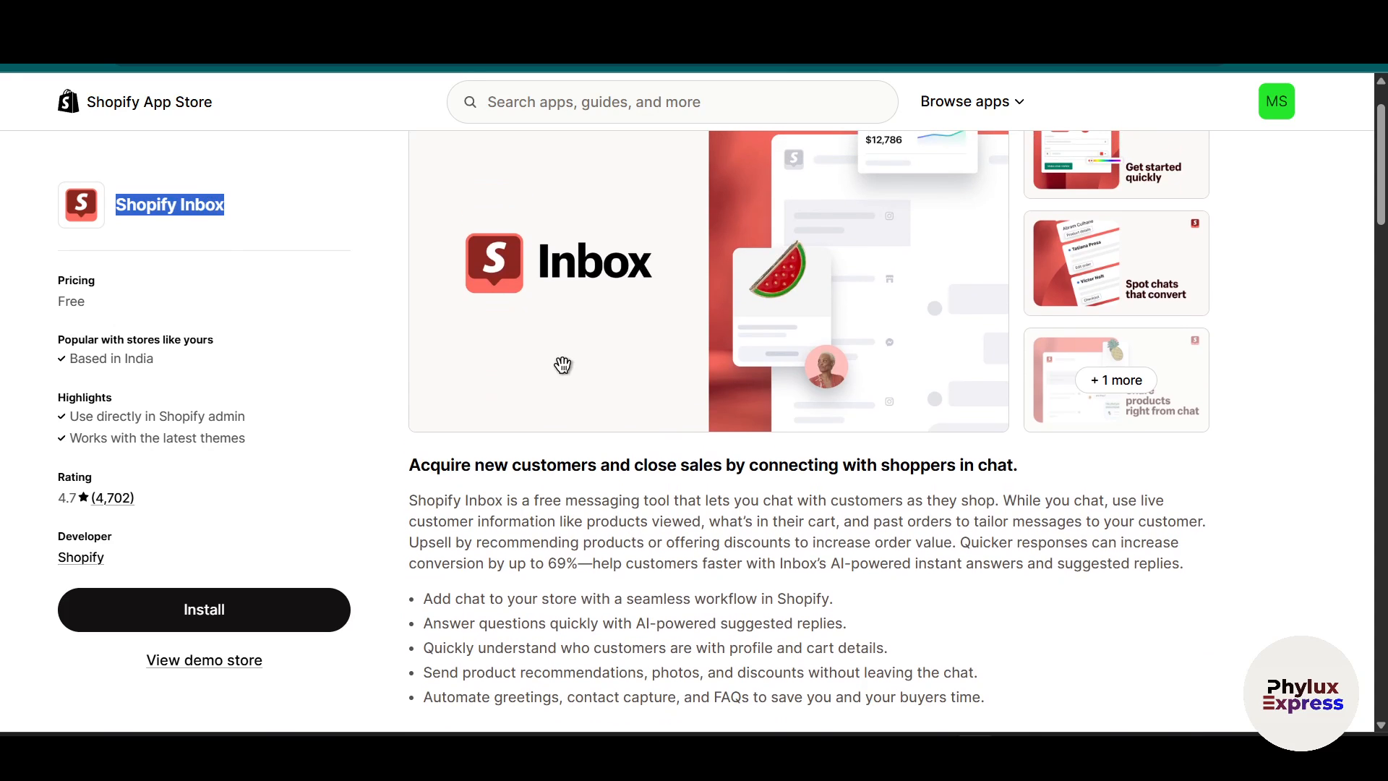
scroll(562, 364, down, 1)
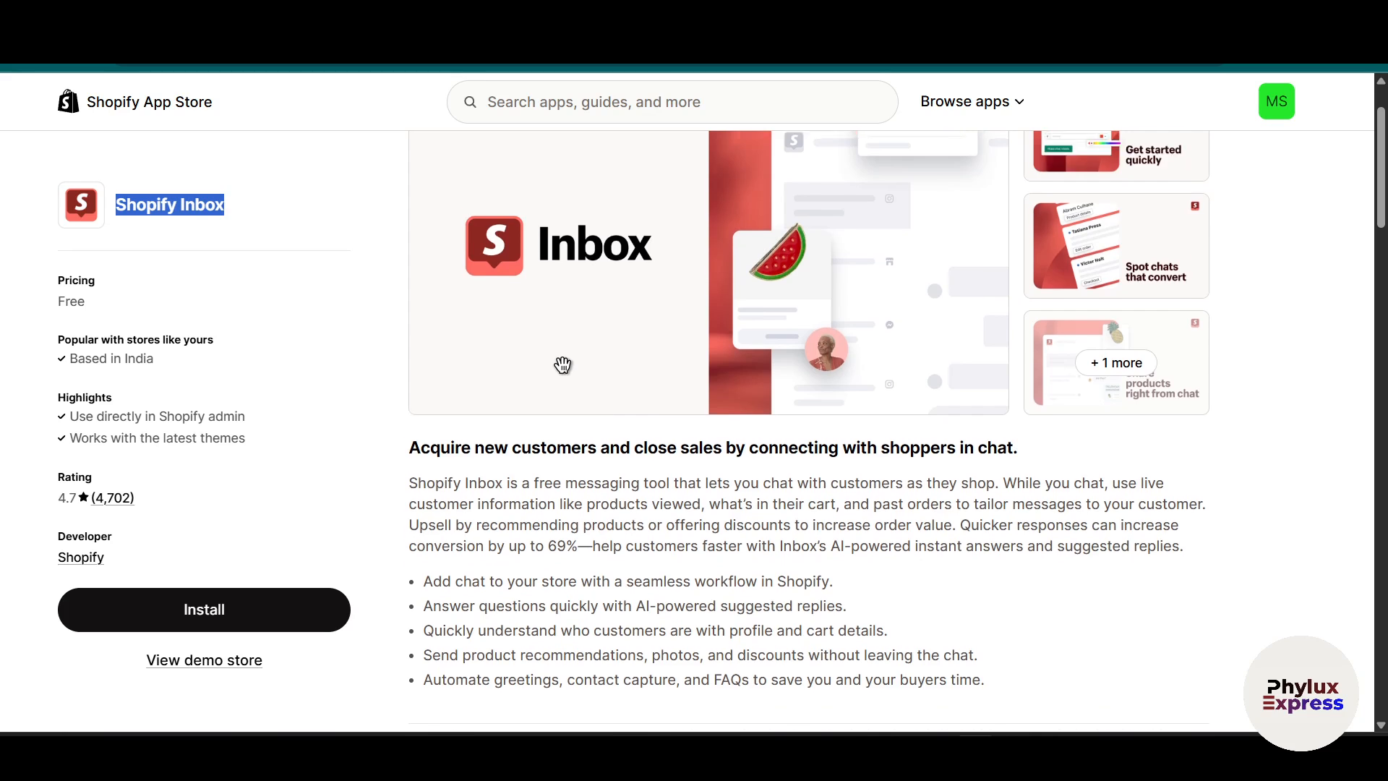
scroll(562, 364, up, 1)
scroll(219, 359, down, 3)
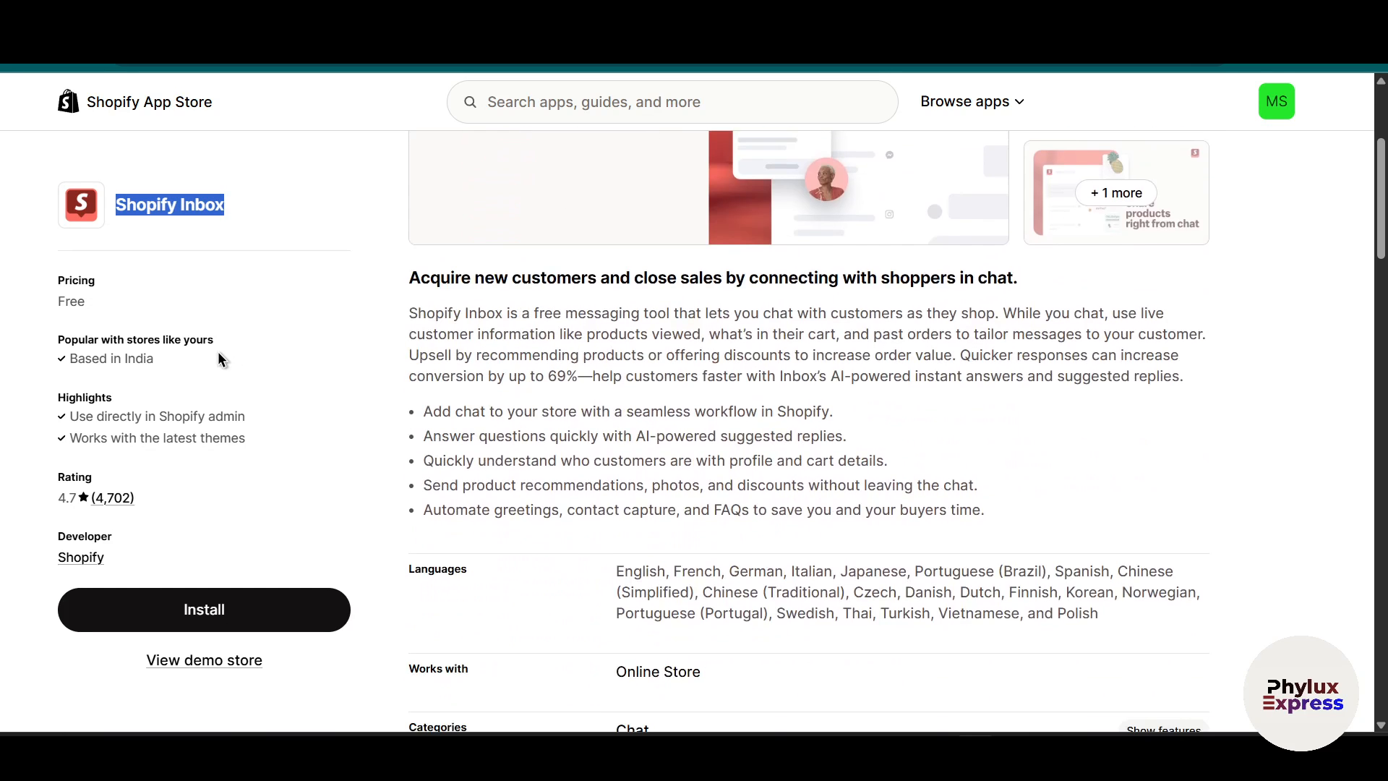
scroll(656, 263, up, 4)
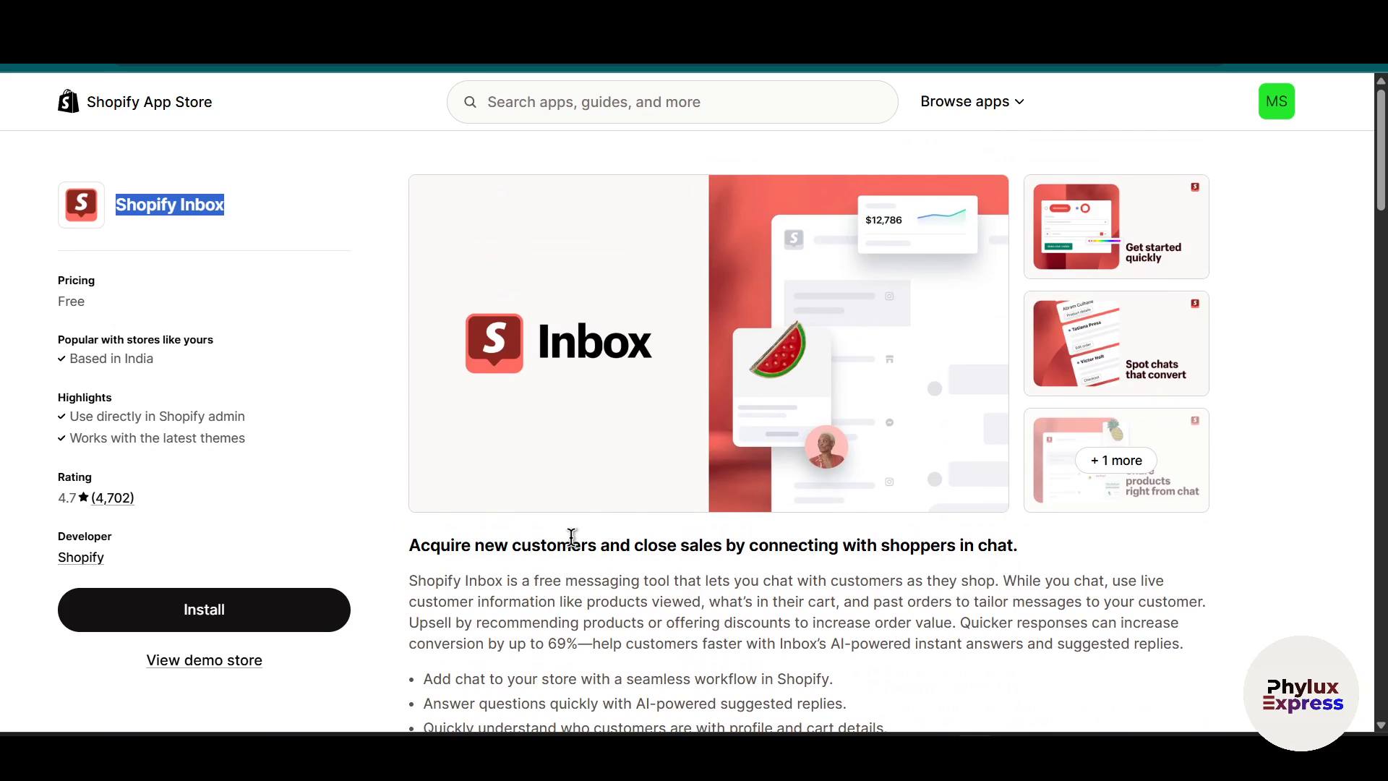
scroll(571, 537, down, 1)
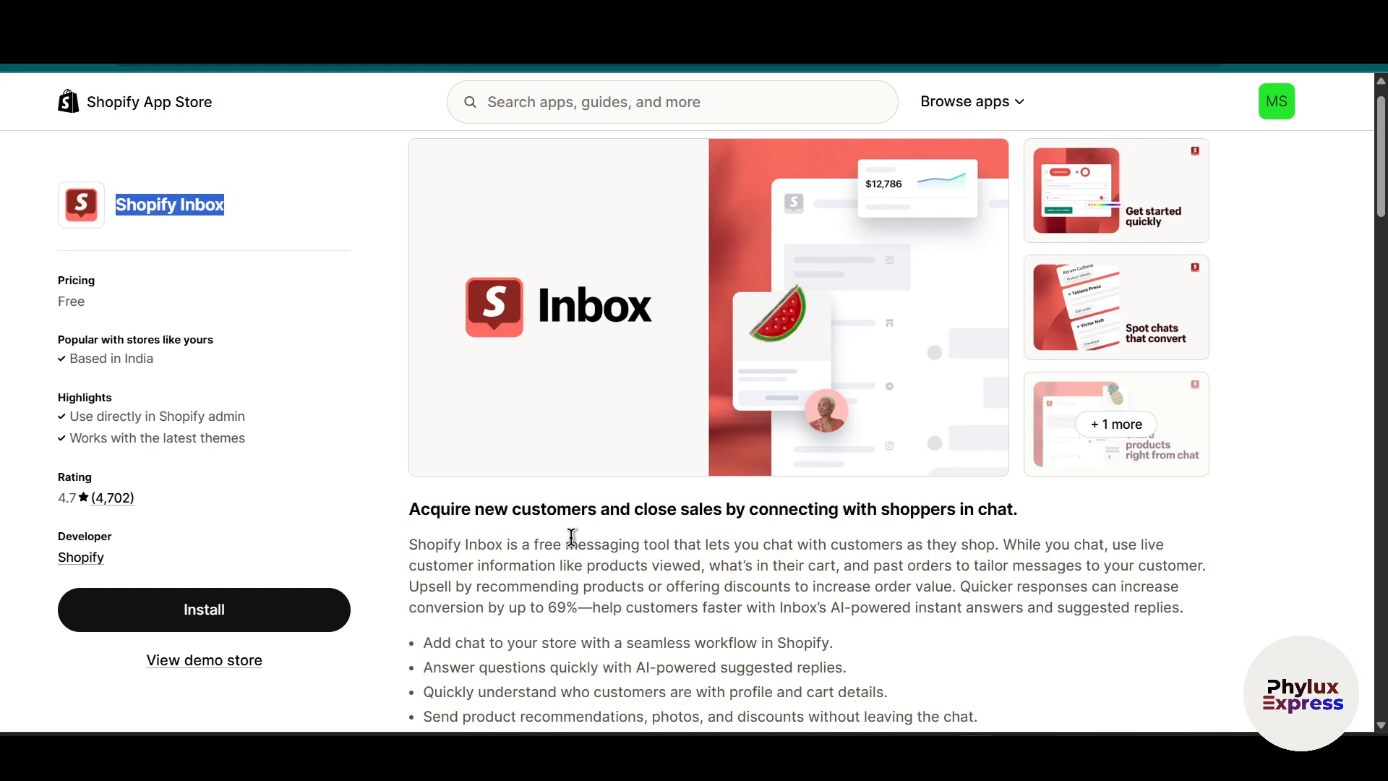
scroll(571, 536, up, 1)
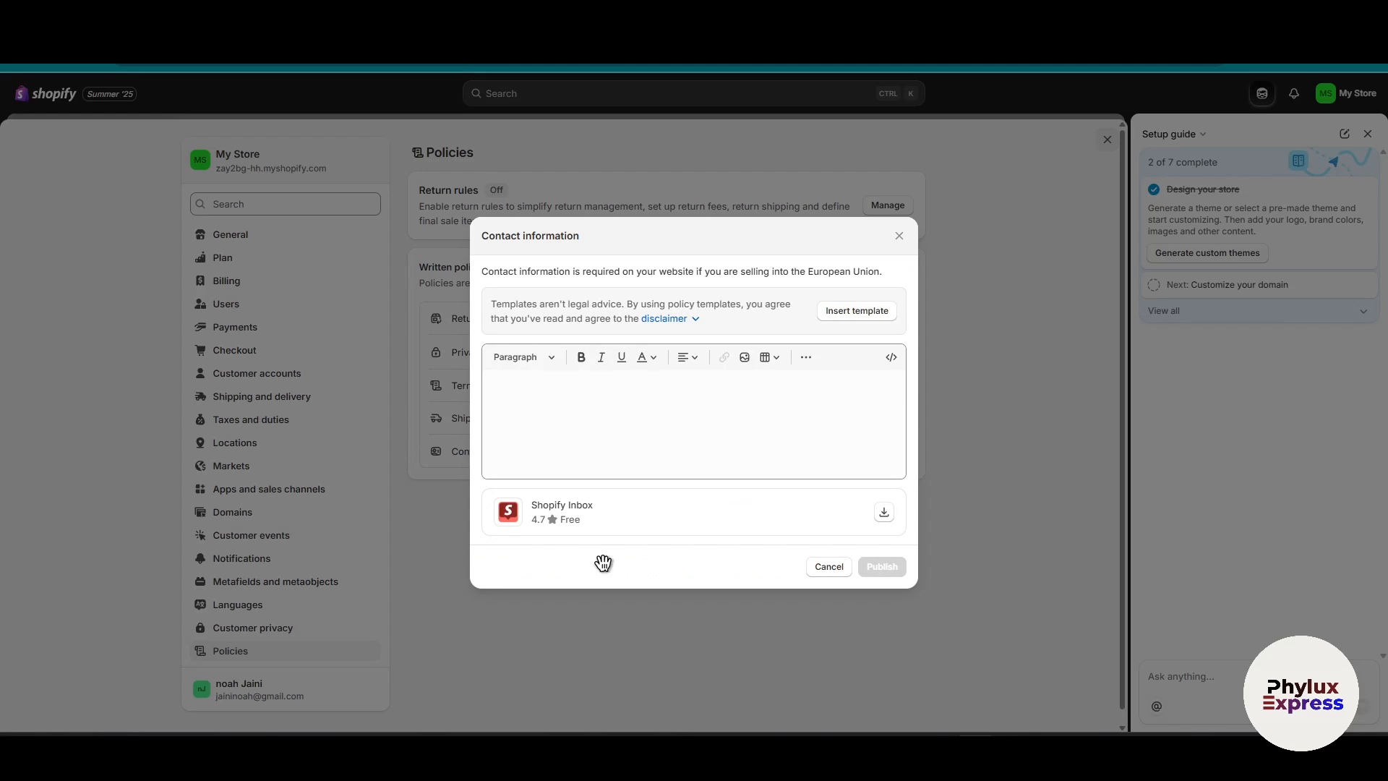
Copy the "Contact information" policy title from Shopify and submit it as a prompt in ChatGPT.
click(610, 424)
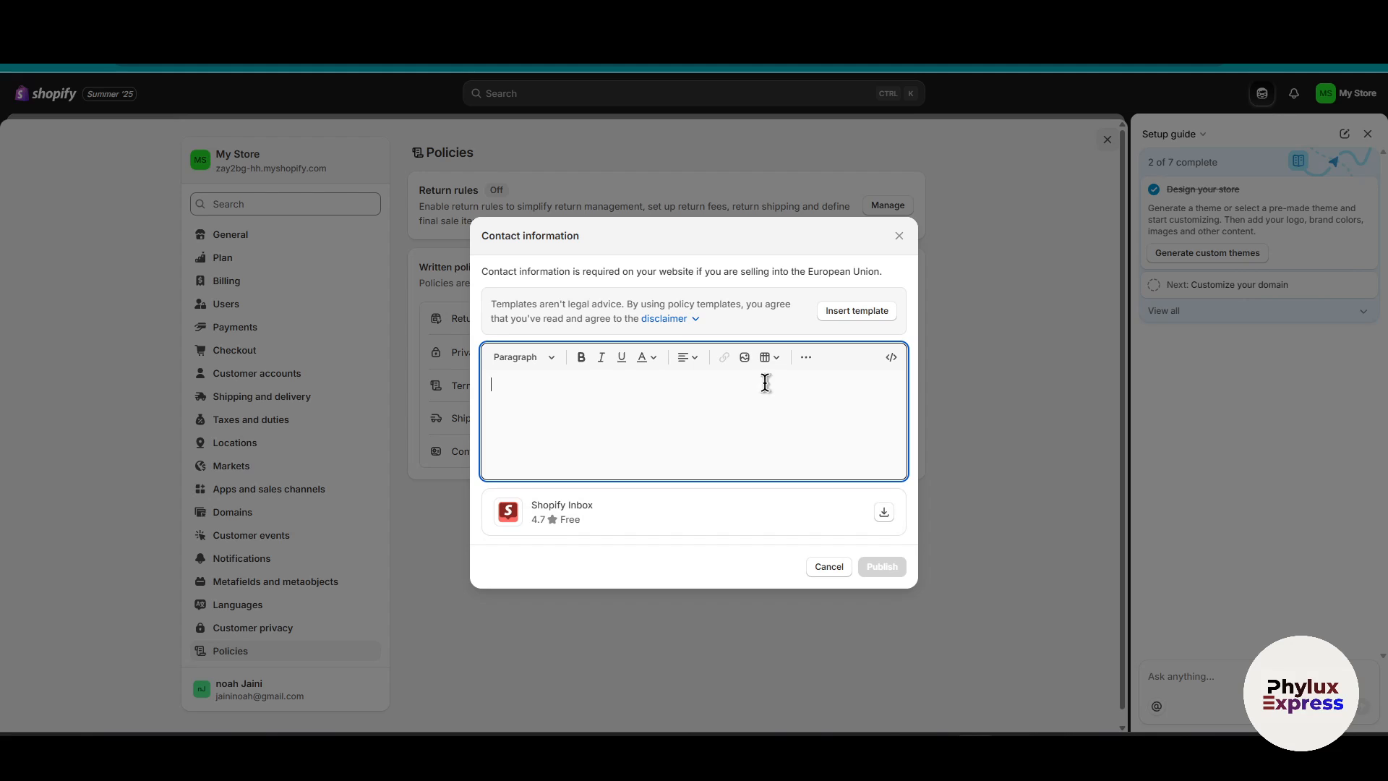
triple_click(559, 237)
key(ctrl+c)
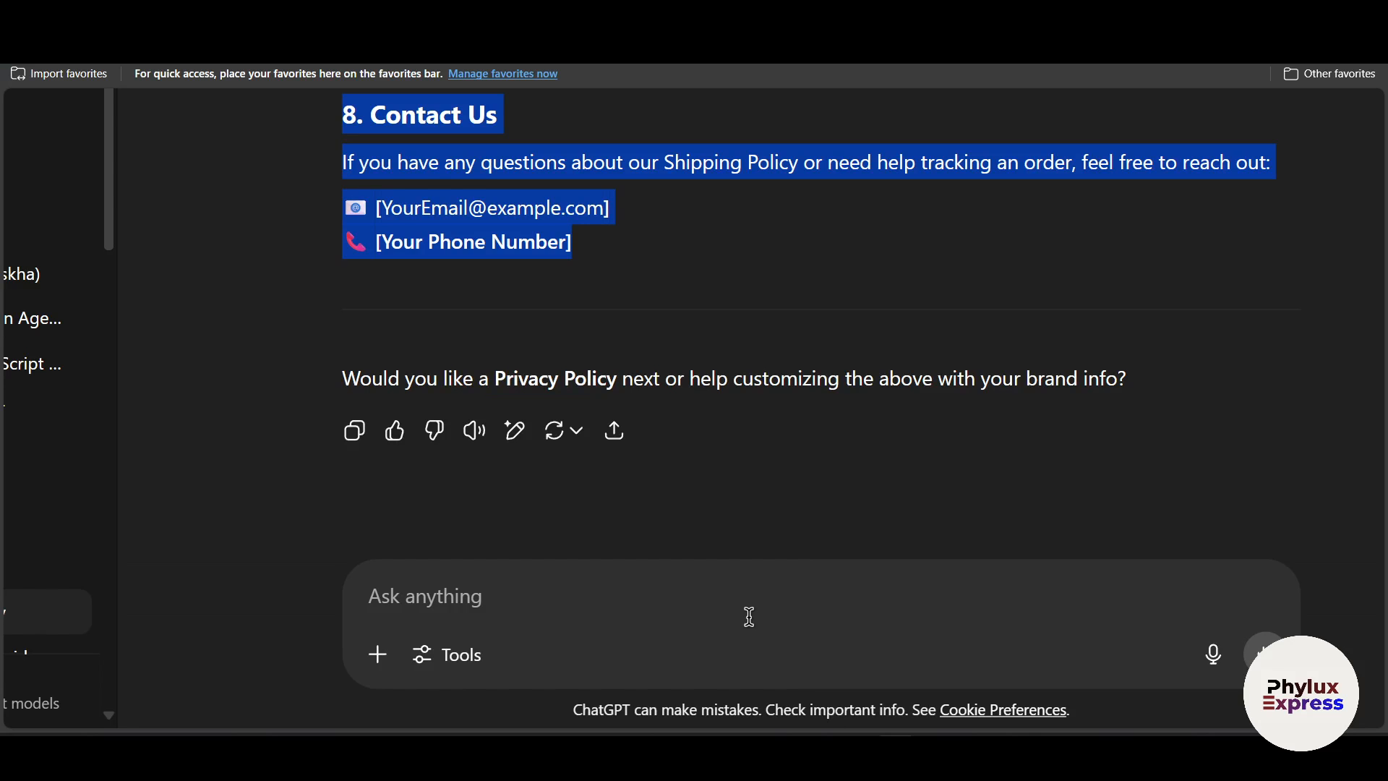
click(747, 611)
key(ctrl+v)
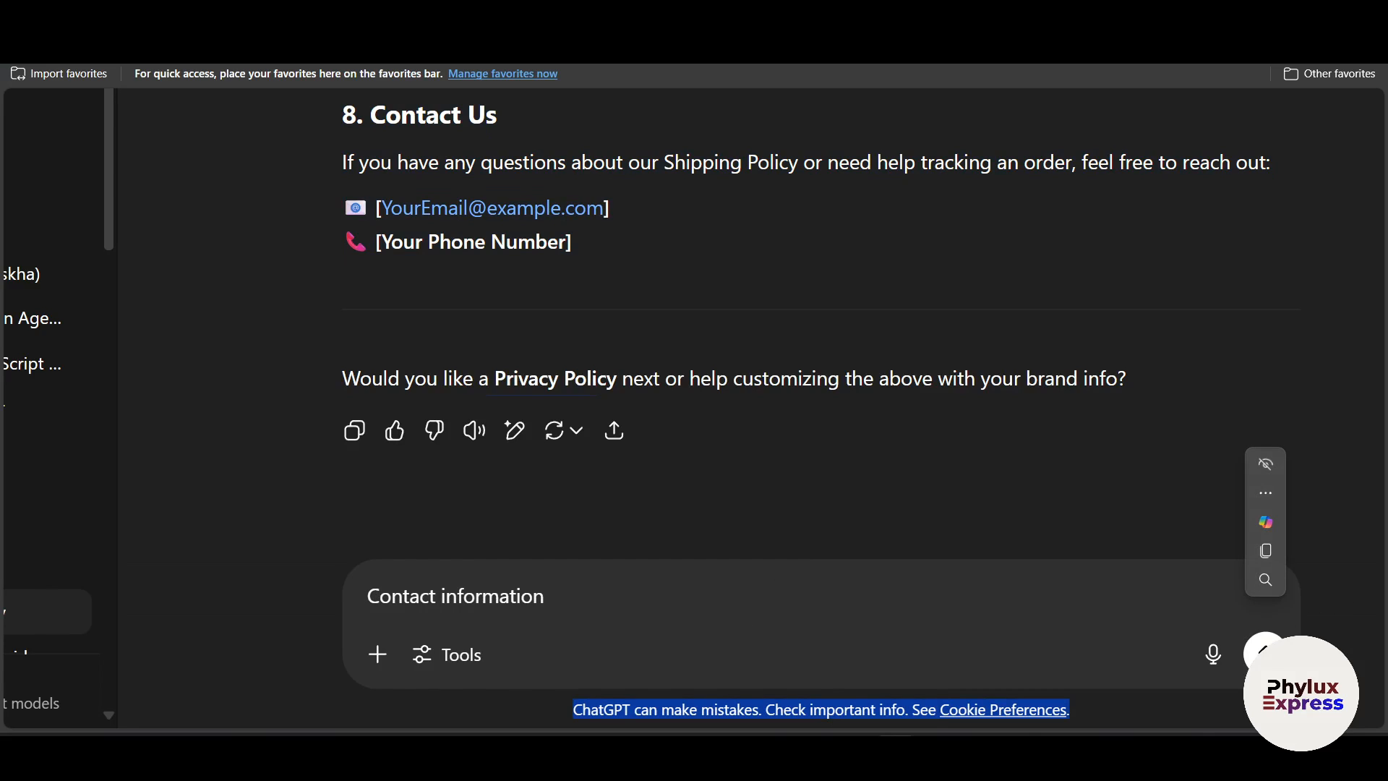
click(1265, 653)
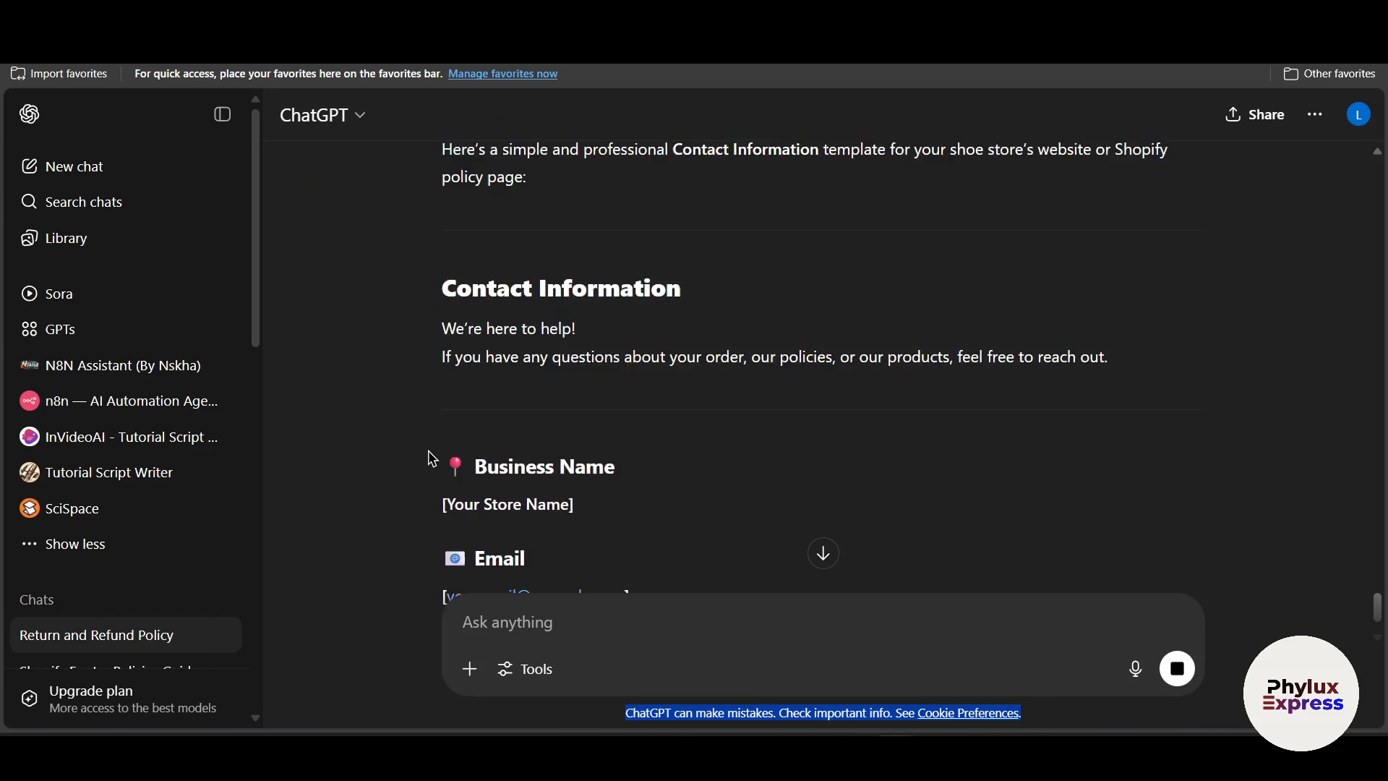
Copy the generated contact information text from ChatGPT into Shopify's contact information policy and publish it.
drag(426, 334, 680, 370)
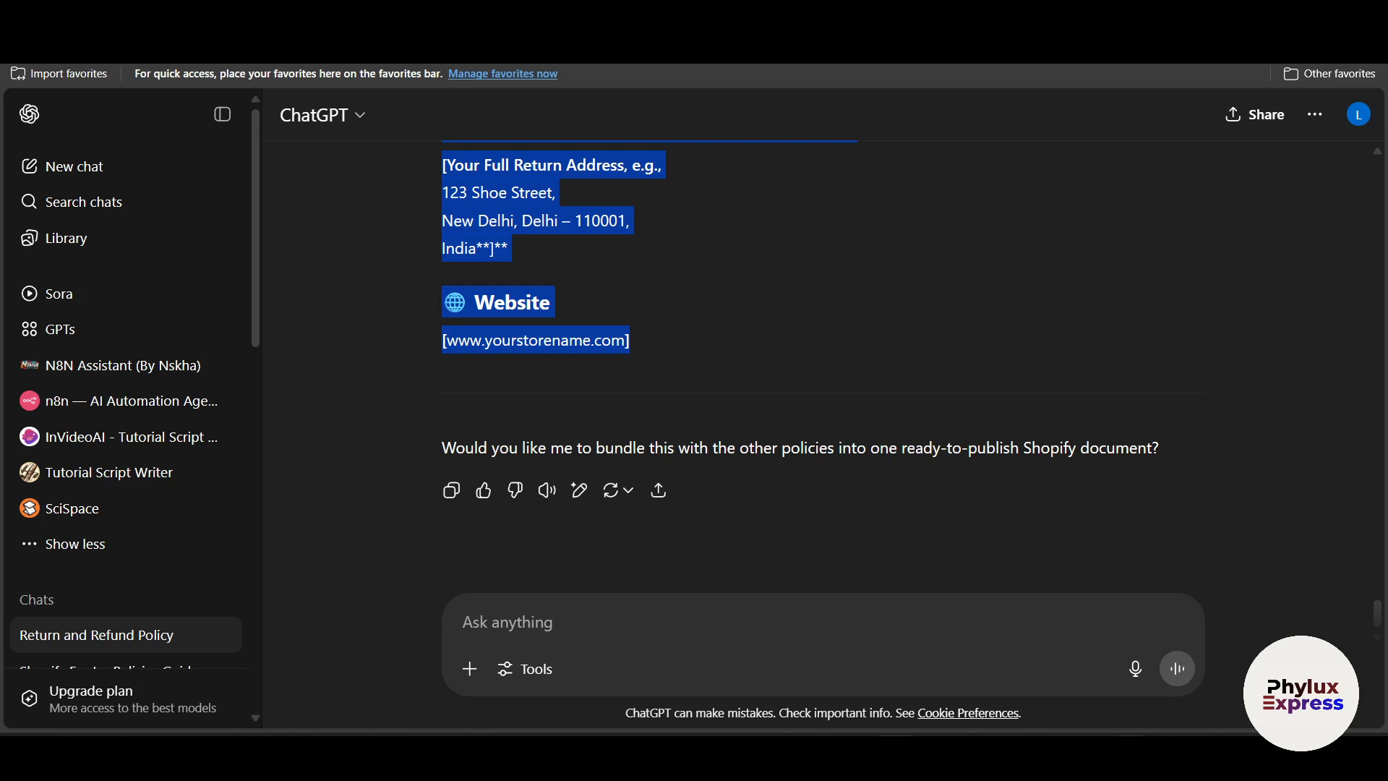
key(alt+Tab)
click(663, 452)
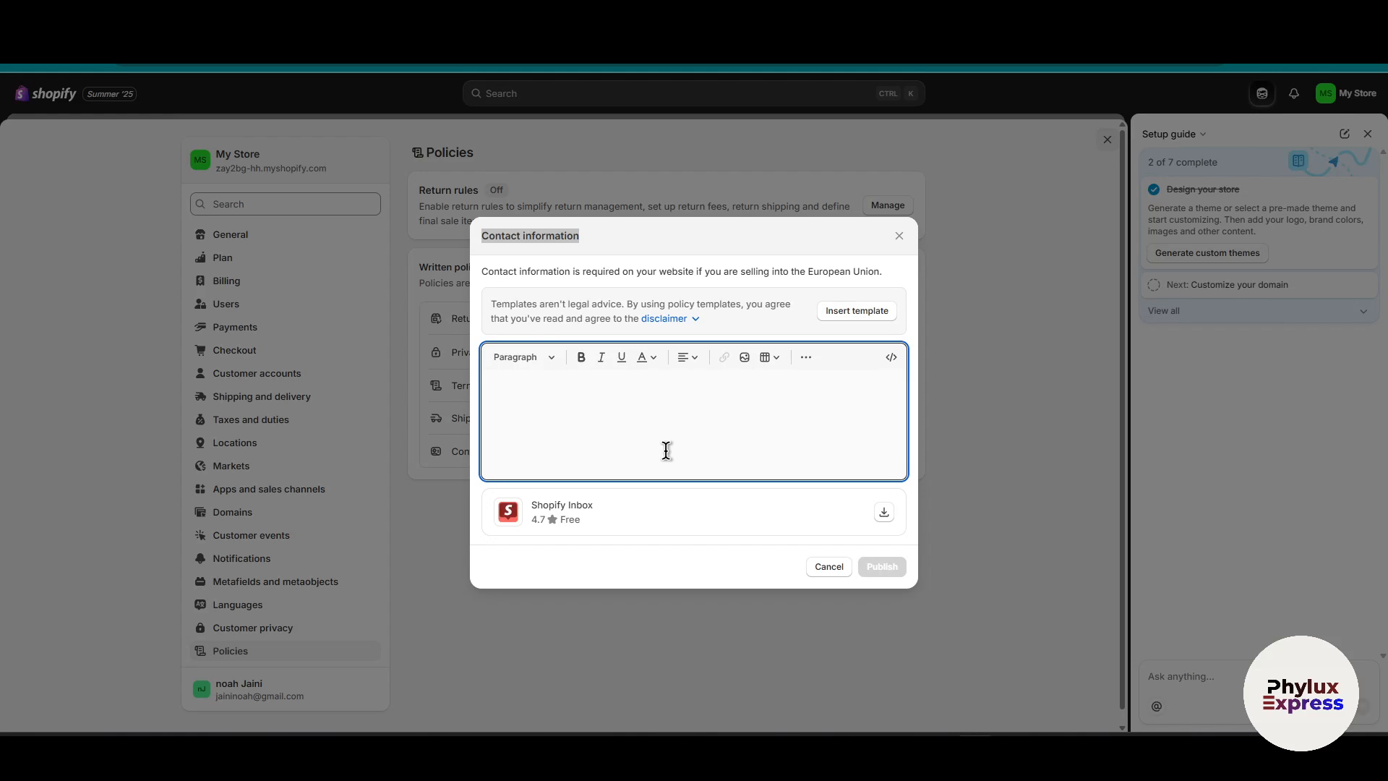
key(ctrl+v)
click(882, 674)
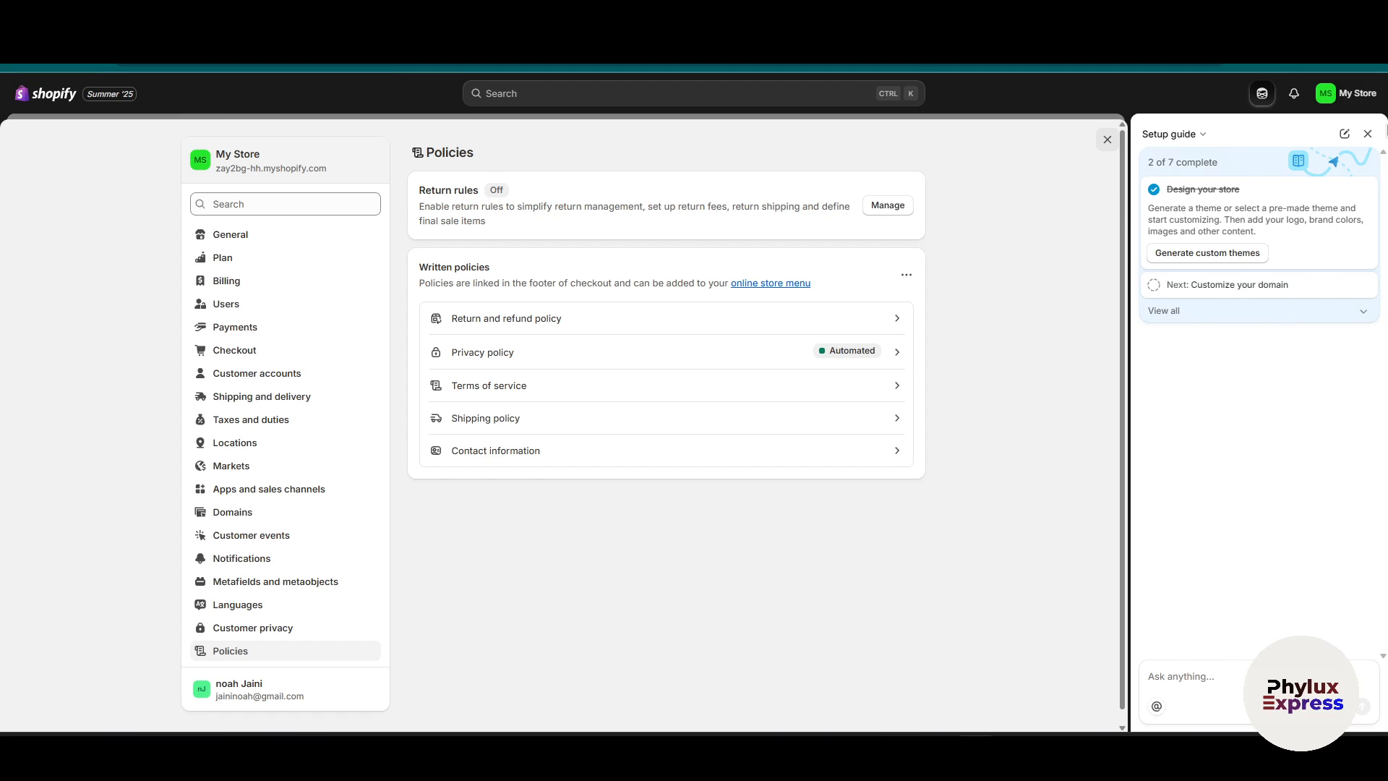
Leave the policy settings, open the store's Footer menu for editing and add a new menu item.
click(1368, 132)
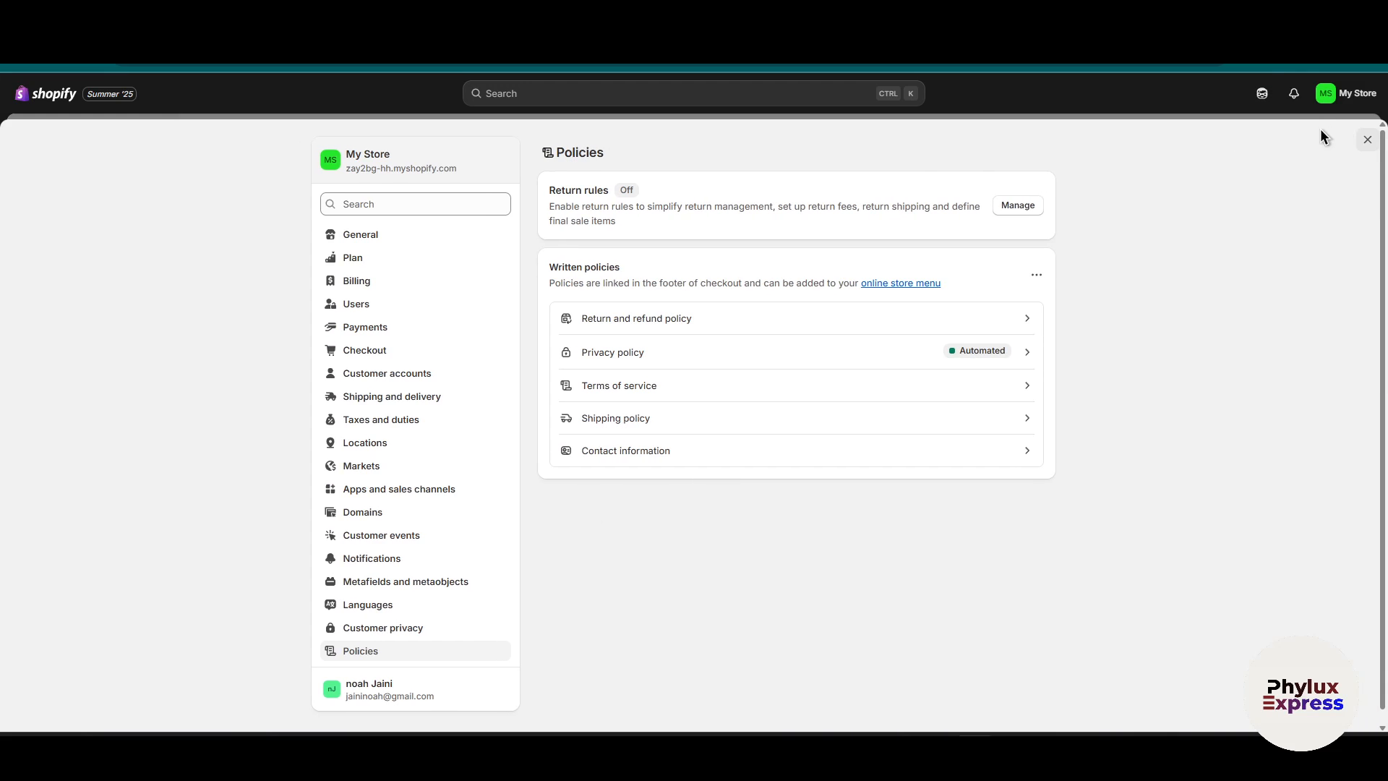
click(1366, 141)
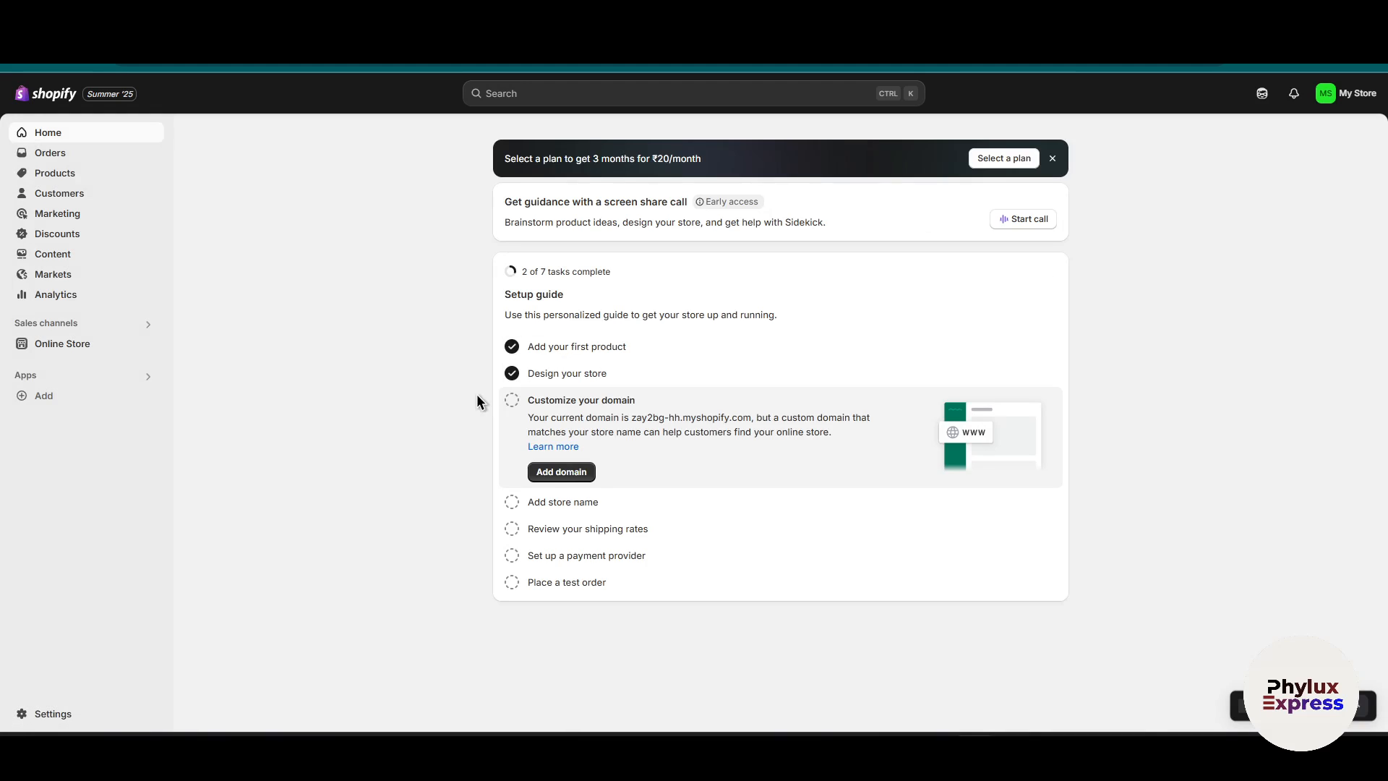
click(61, 260)
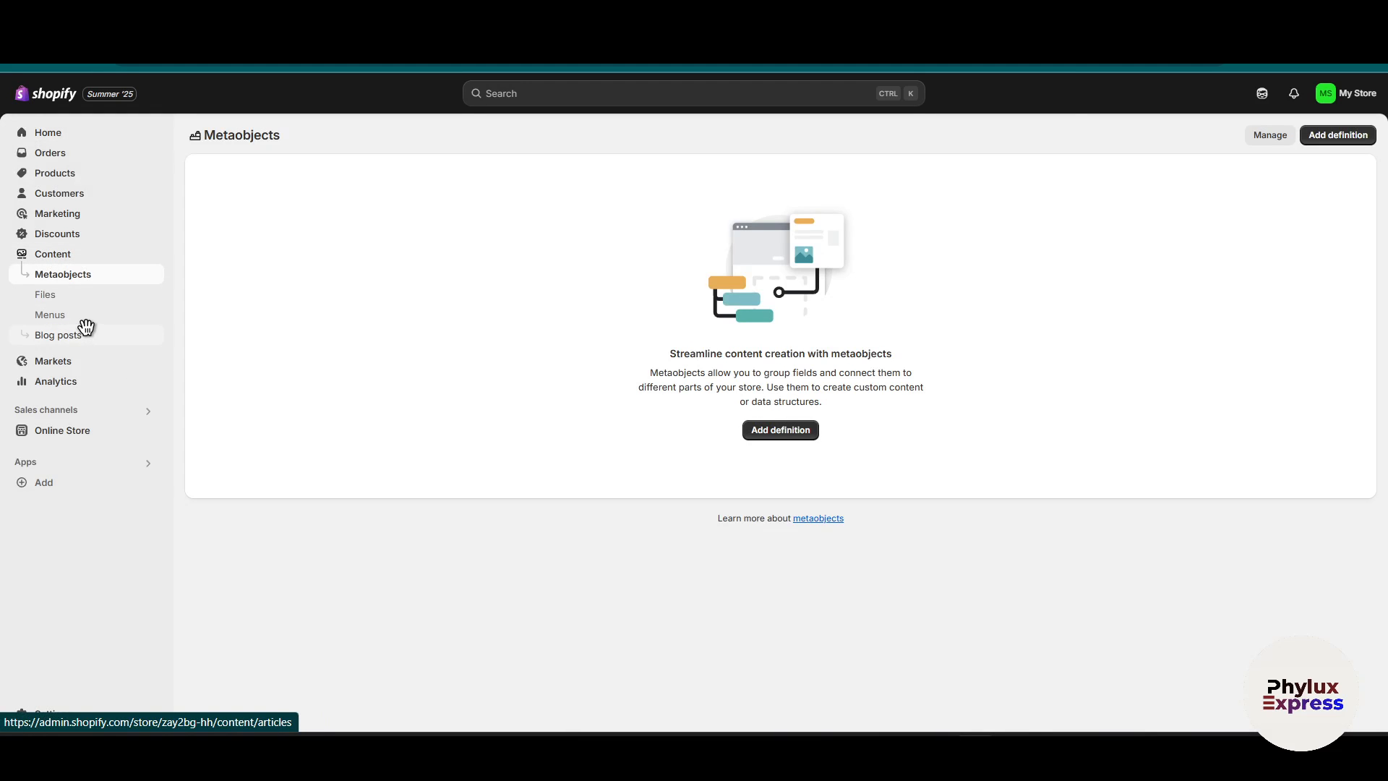
click(84, 320)
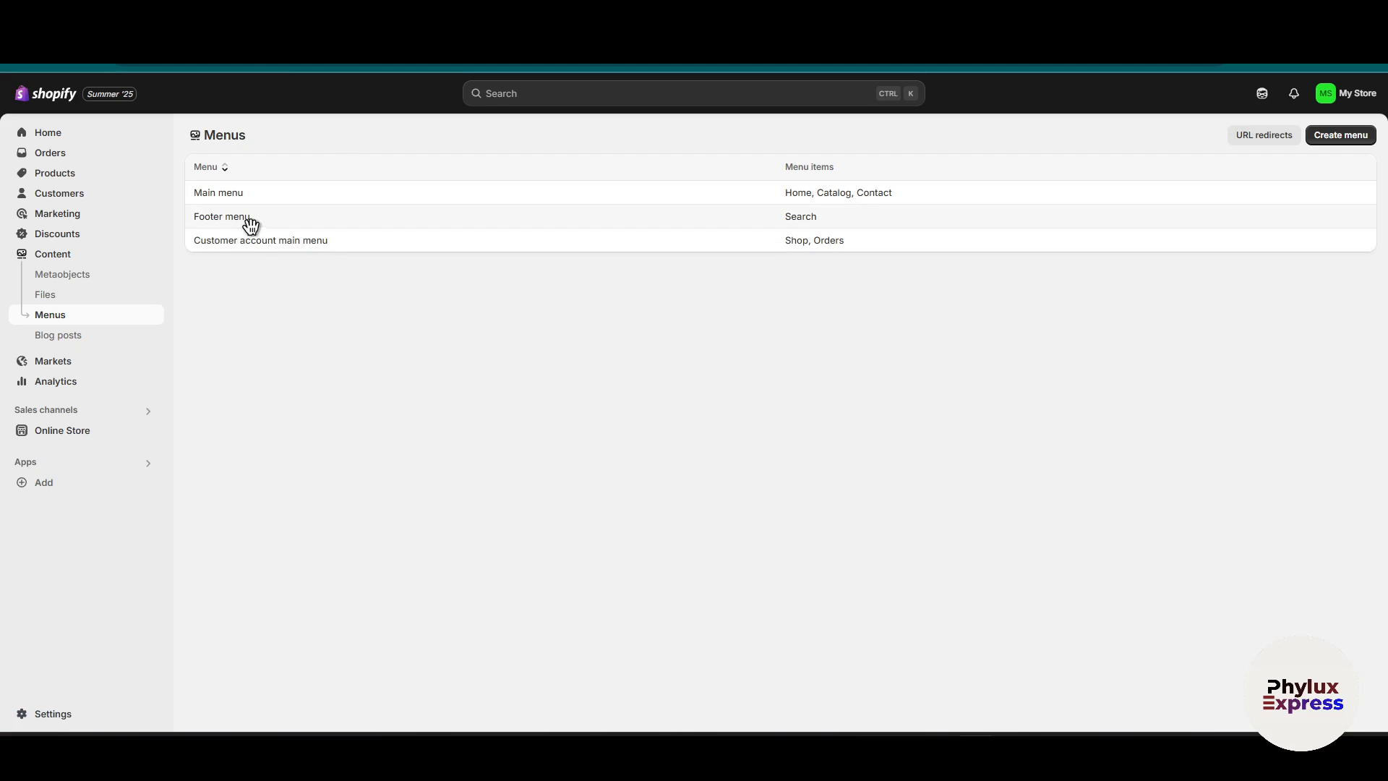
click(782, 208)
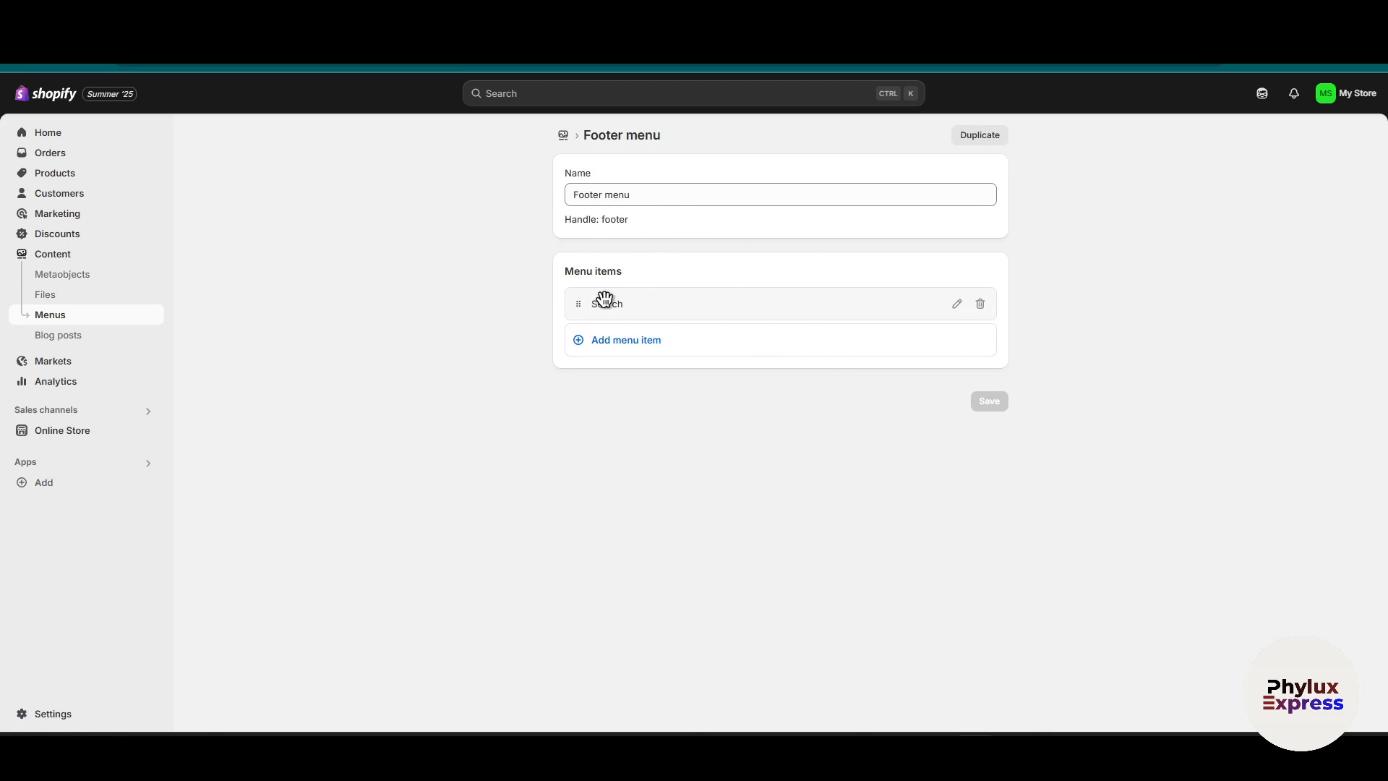
click(644, 350)
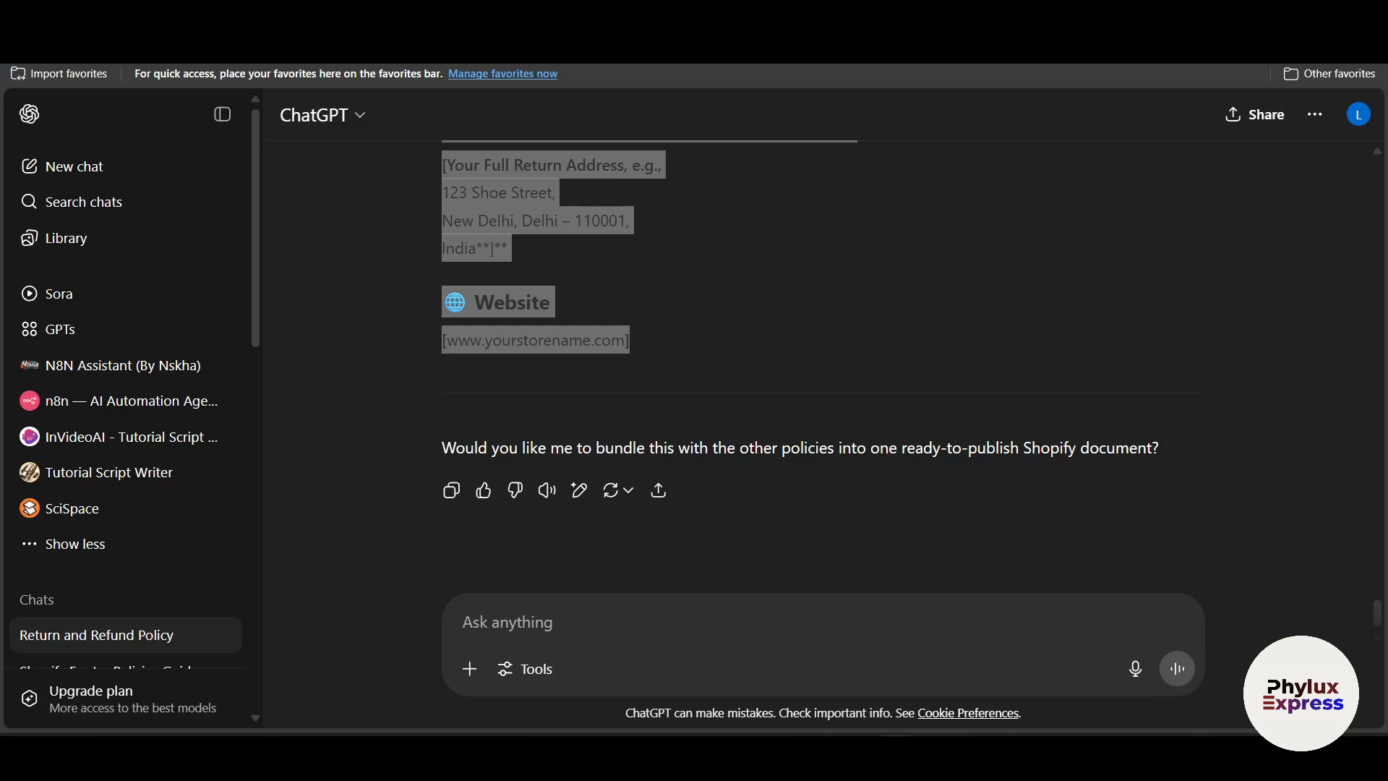
In ChatGPT, copy the title "Return and refund policy" from the conversation's first prompt.
drag(654, 376, 442, 477)
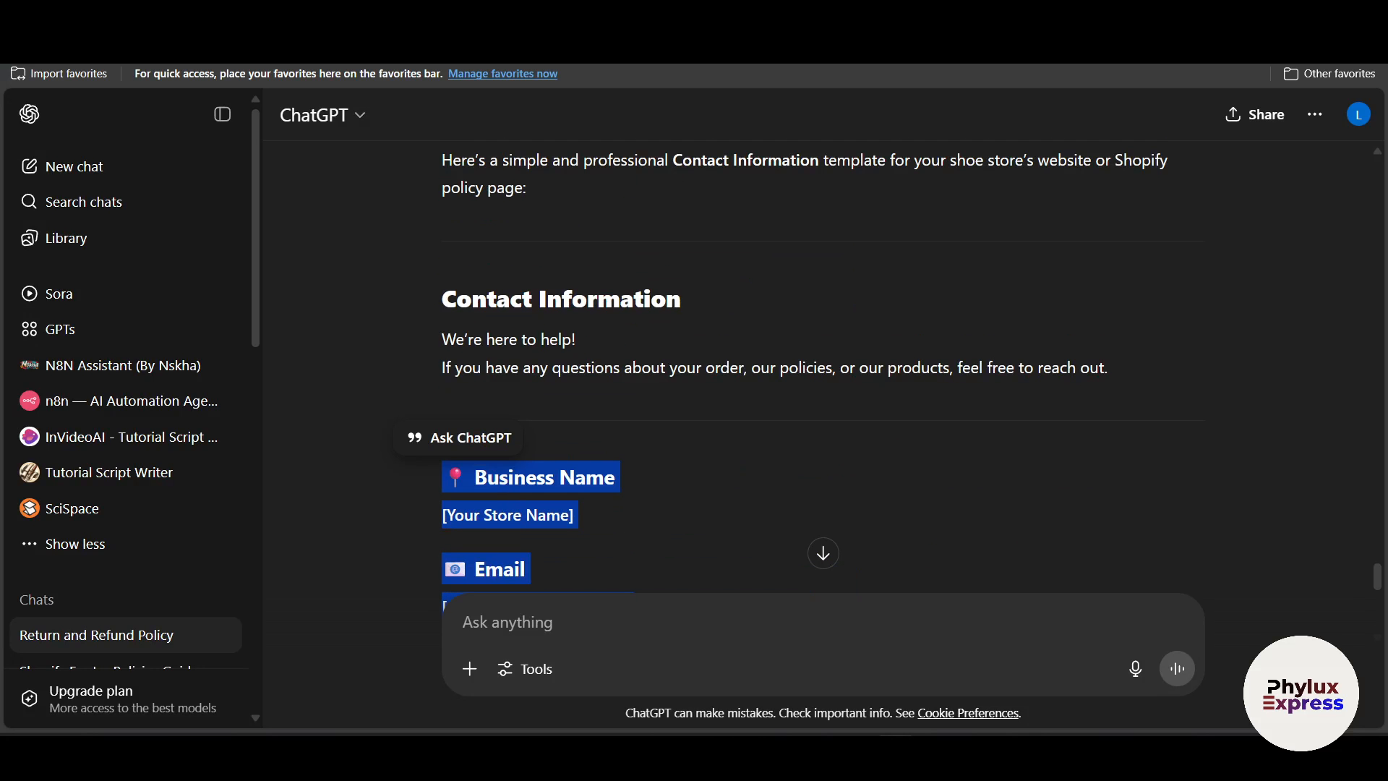
scroll(815, 278, up, 20)
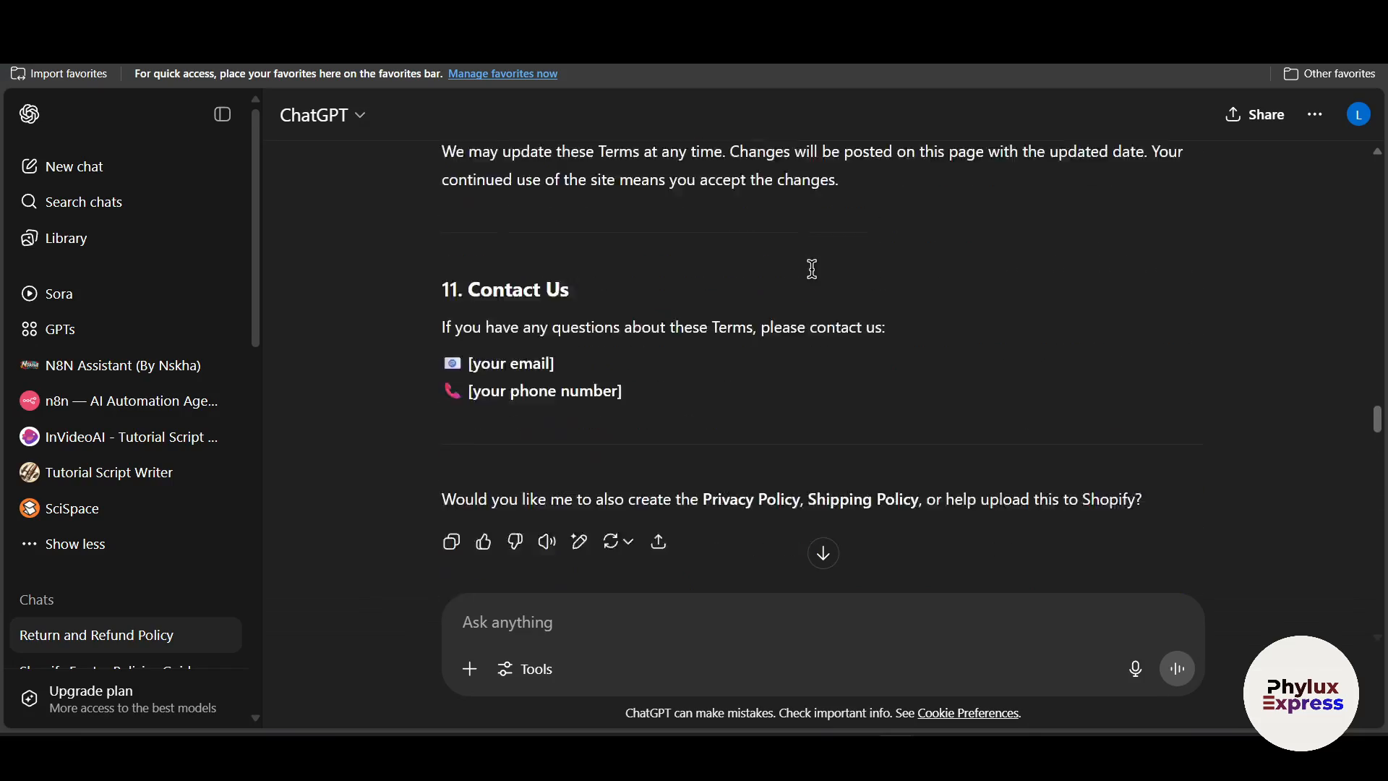
scroll(815, 278, up, 15)
scroll(812, 274, down, 1)
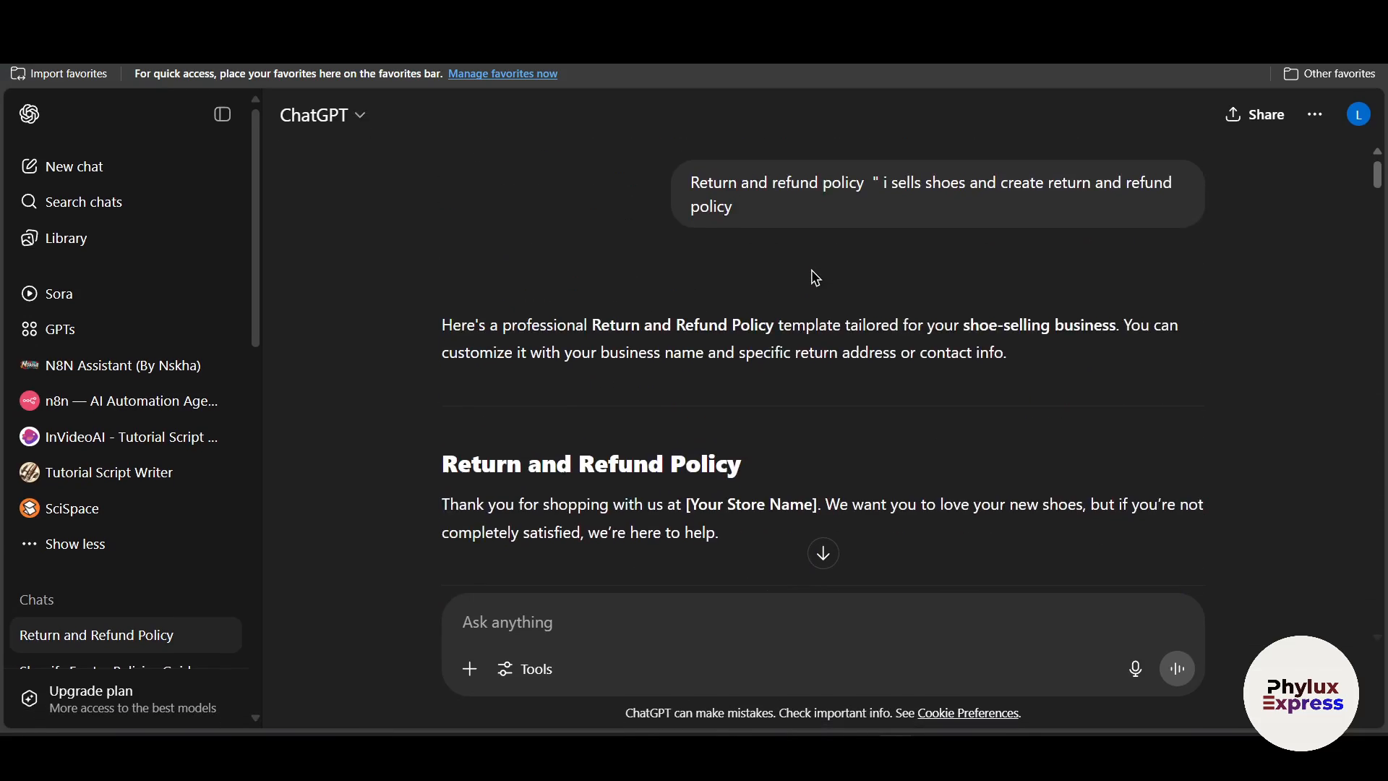
scroll(812, 269, up, 1)
drag(866, 182, 655, 184)
key(ctrl+c)
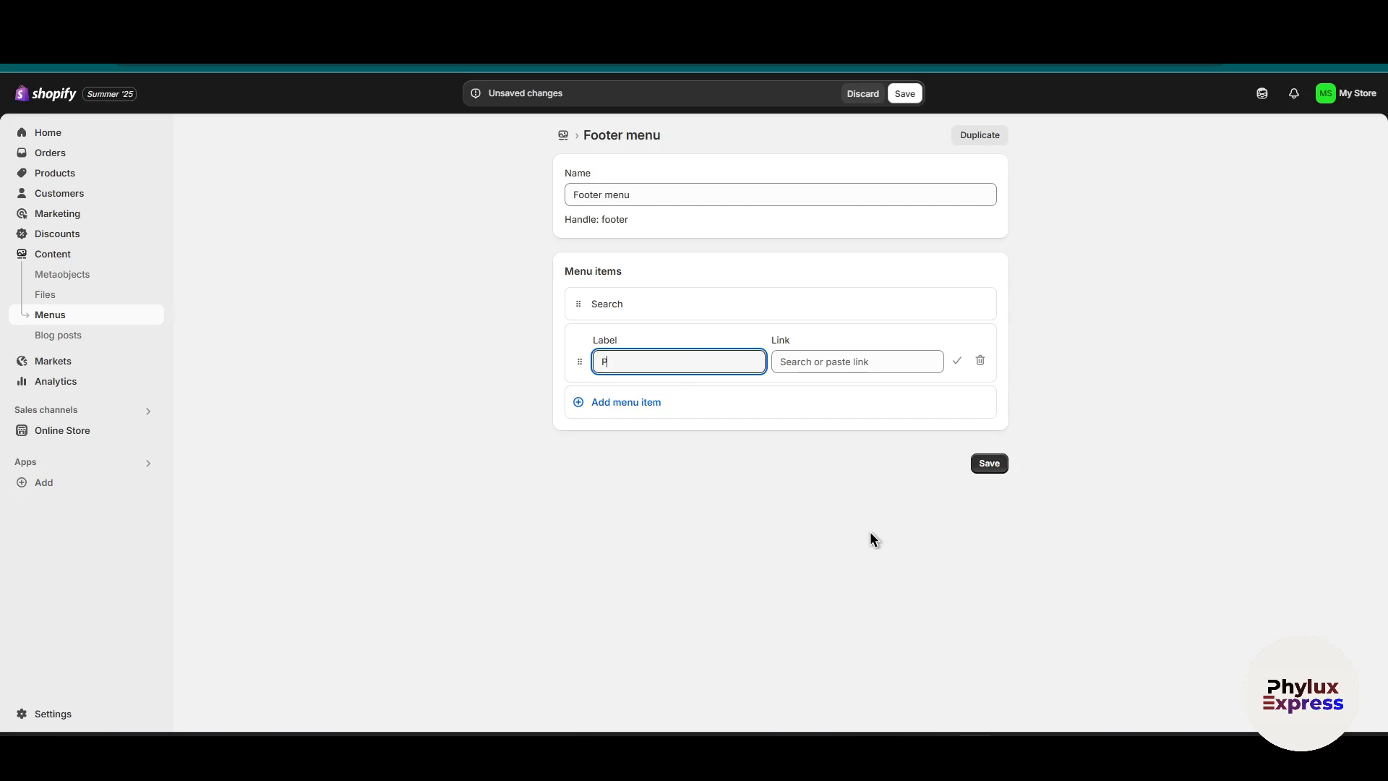
Replace the new footer menu item's label with the copied "Return and refund policy" and link it to the Refund Policy.
drag(684, 359, 449, 392)
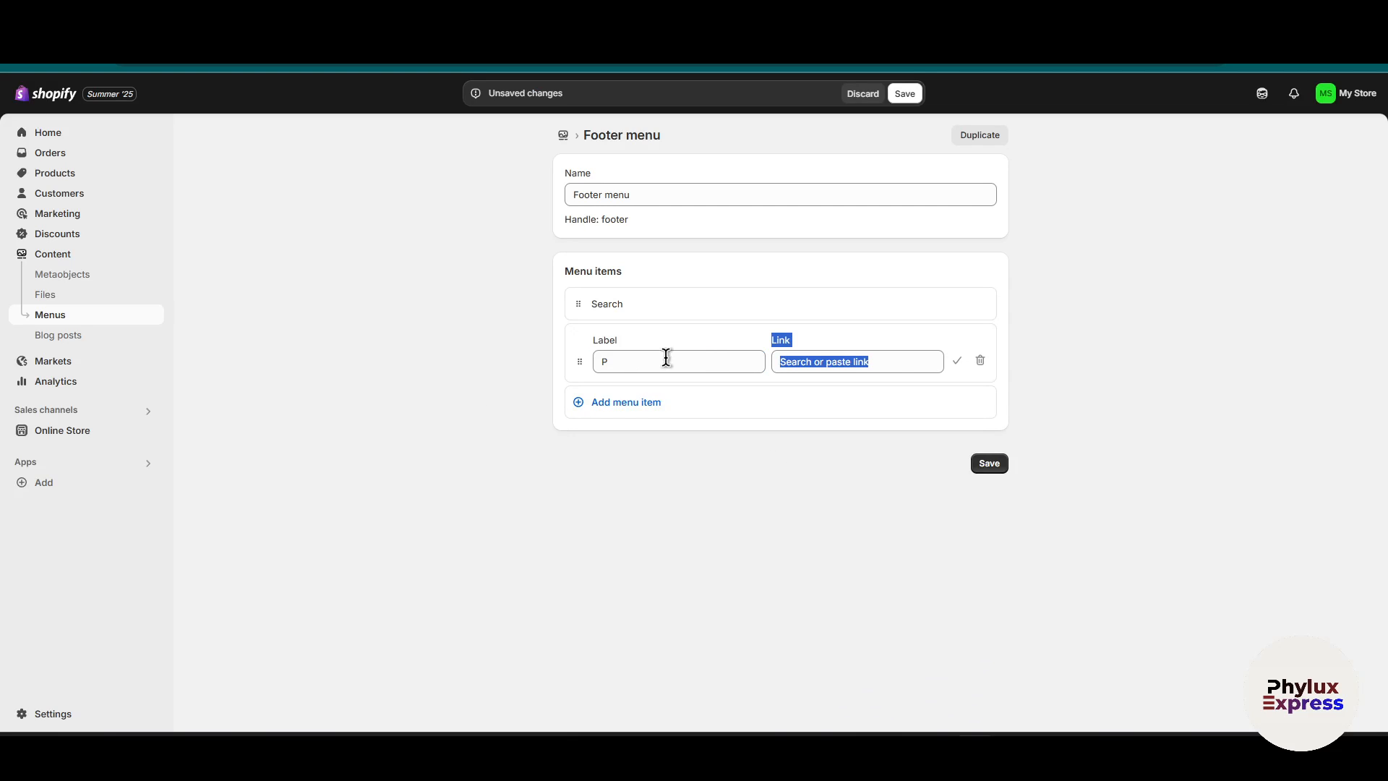
drag(665, 357, 469, 362)
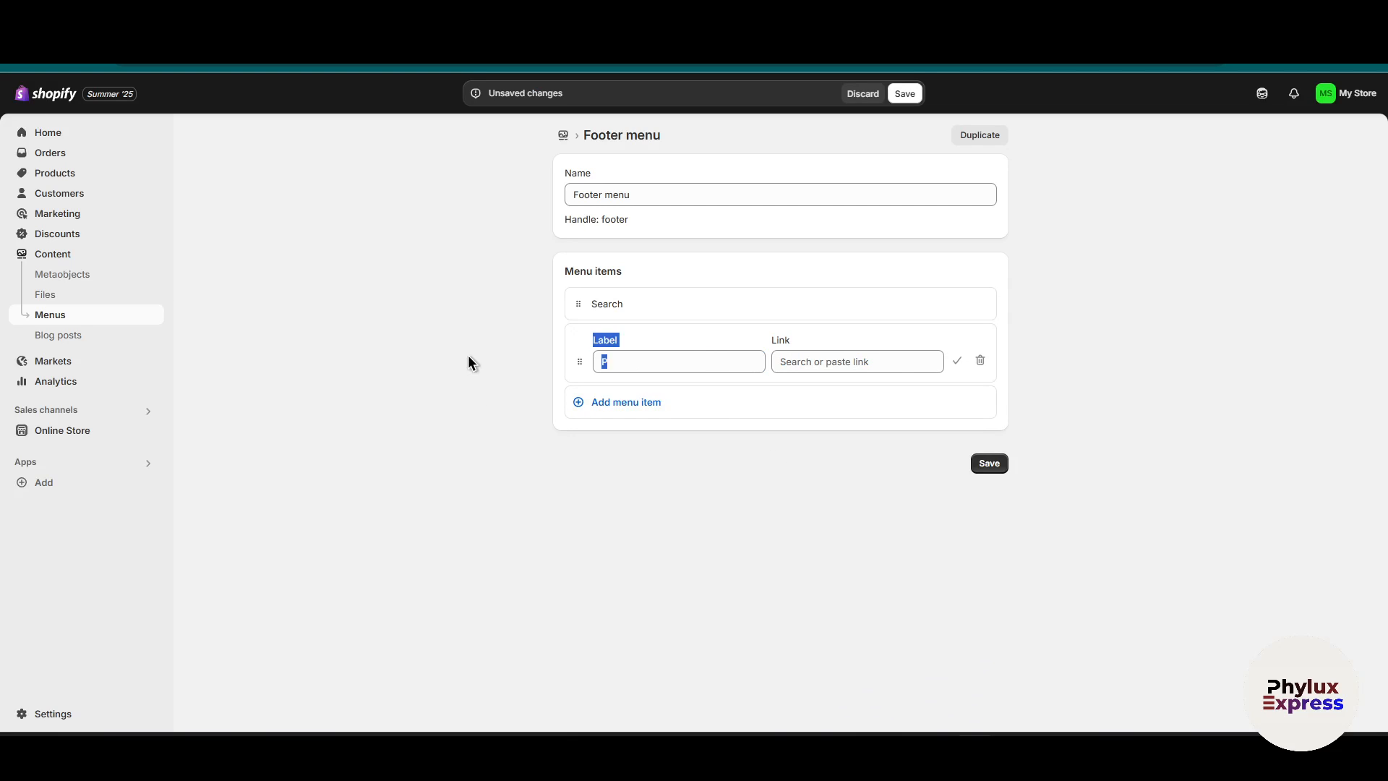
click(622, 353)
key(ctrl+v)
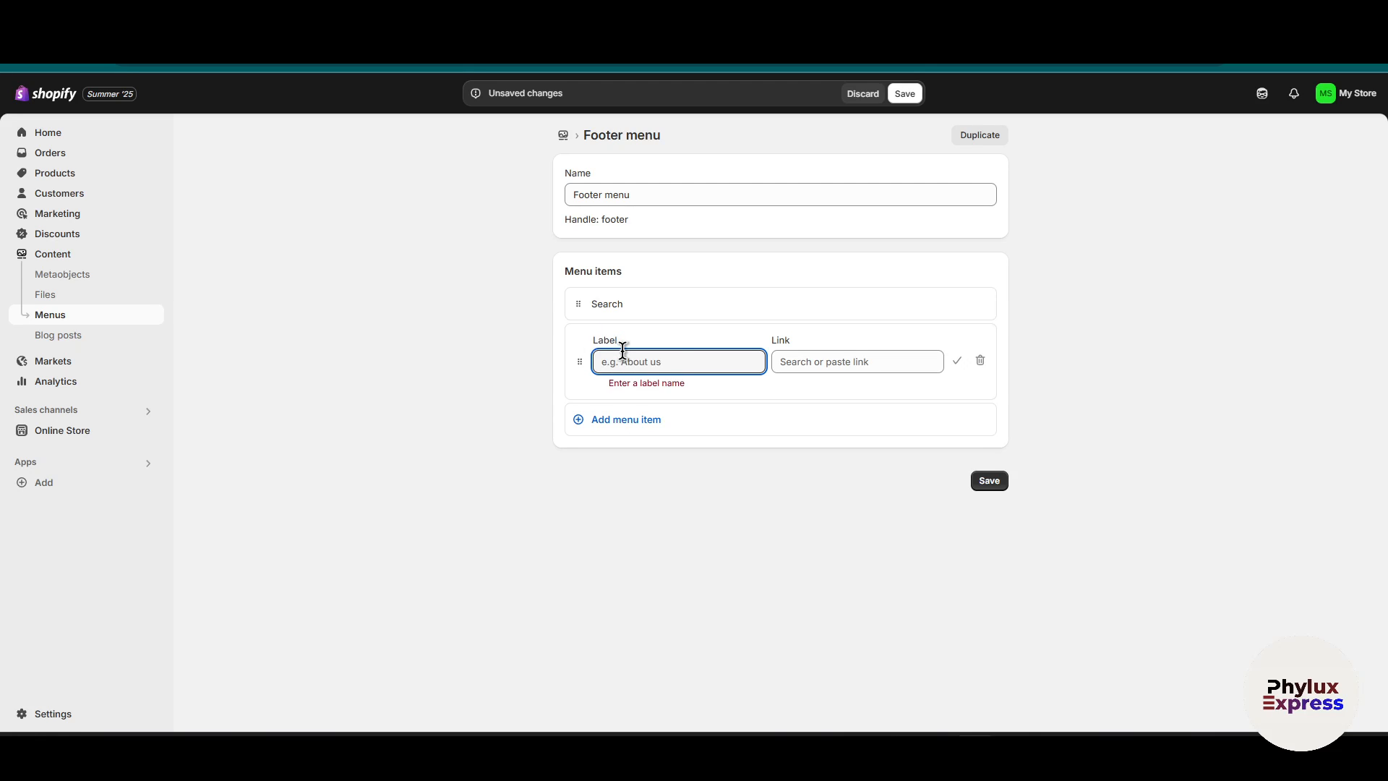
click(844, 360)
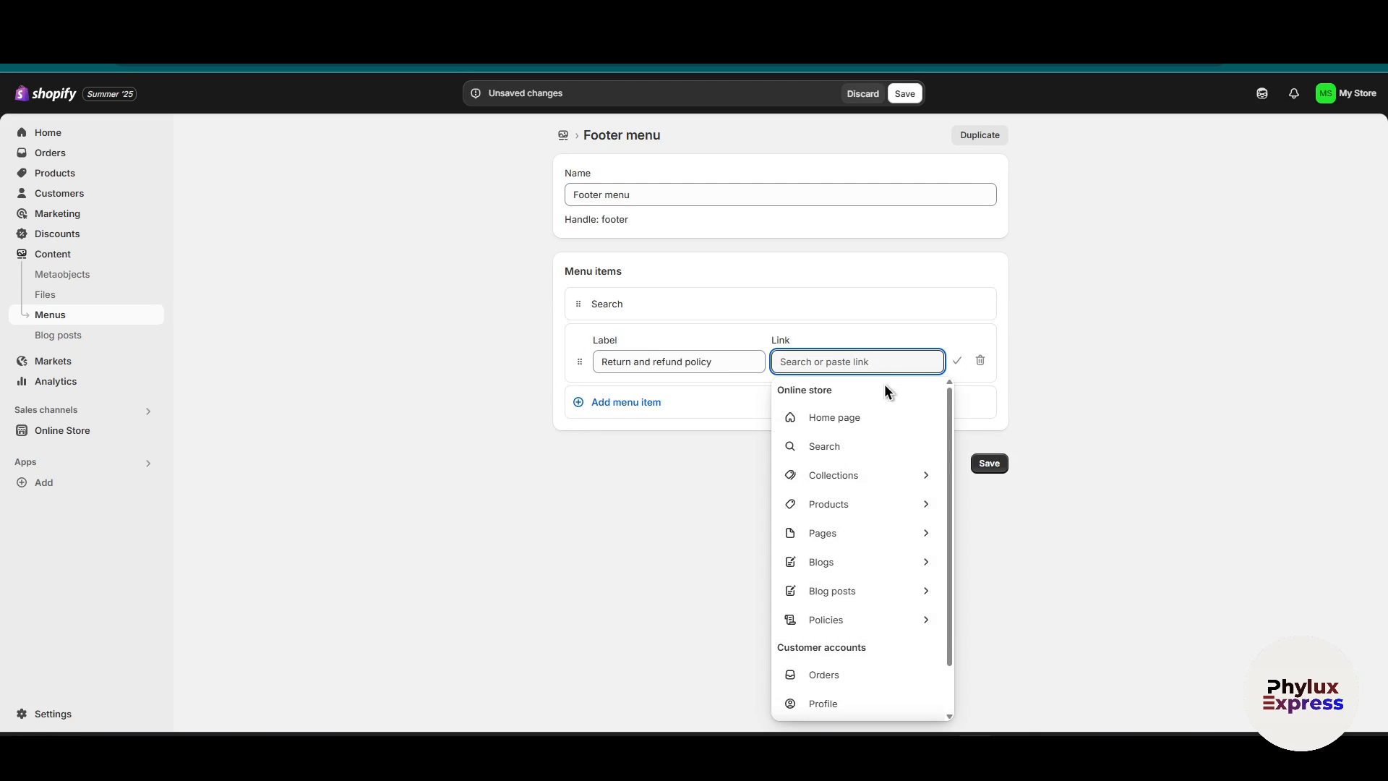
scroll(867, 477, down, 2)
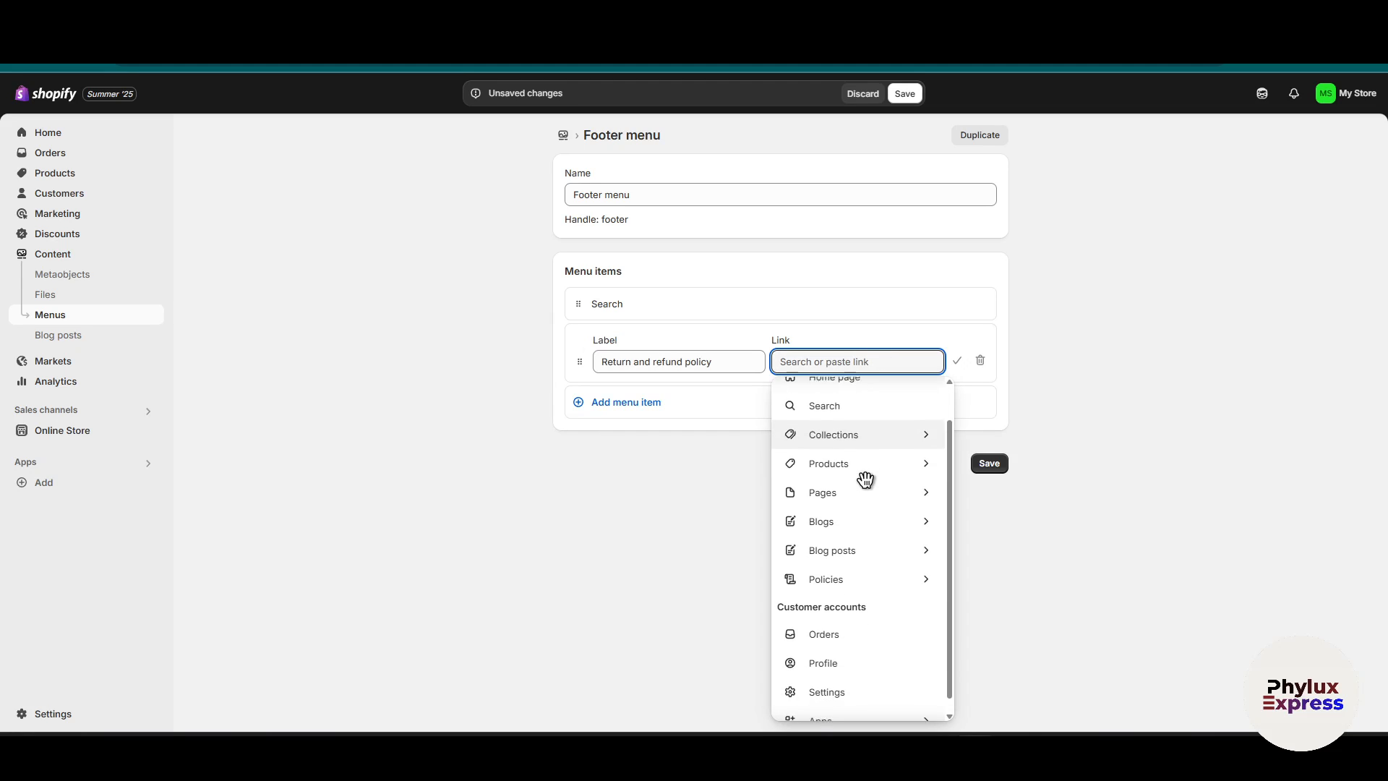
click(852, 574)
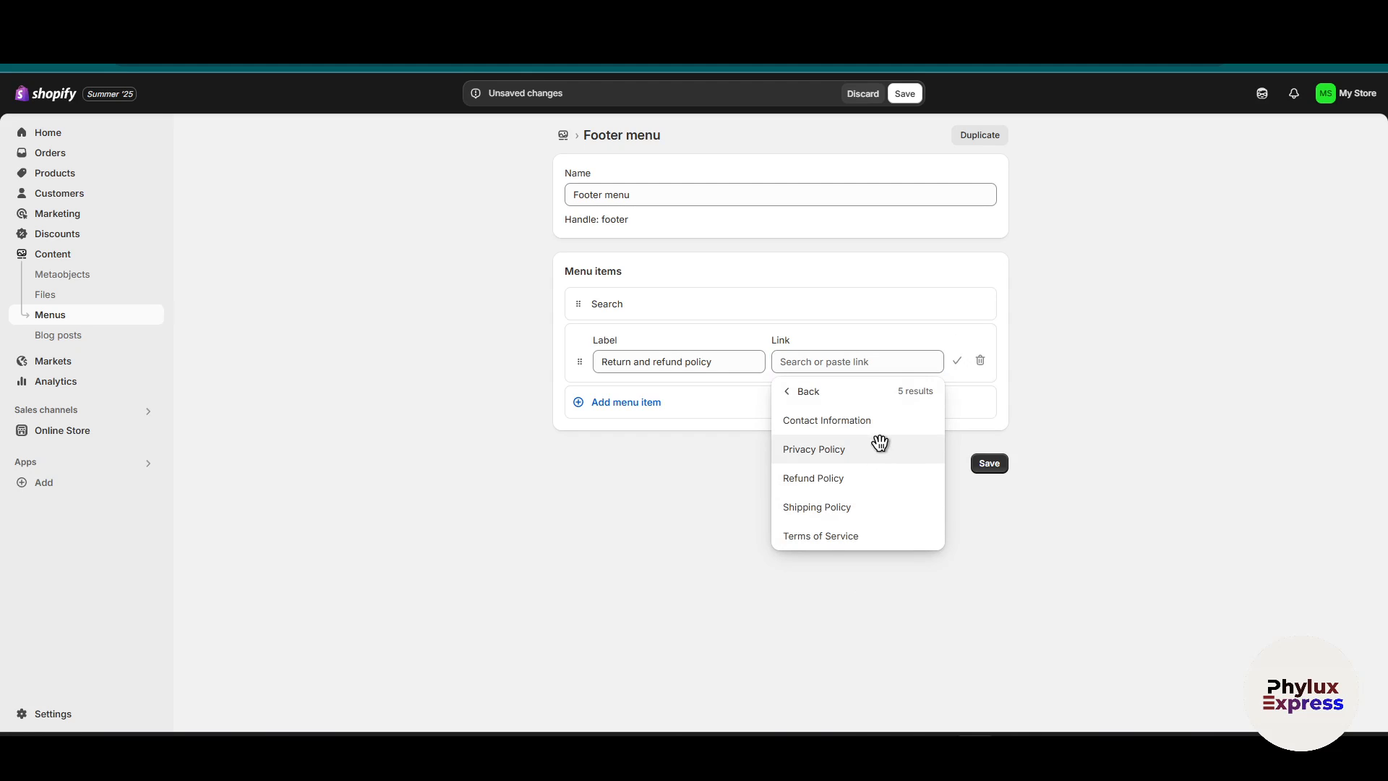
click(878, 479)
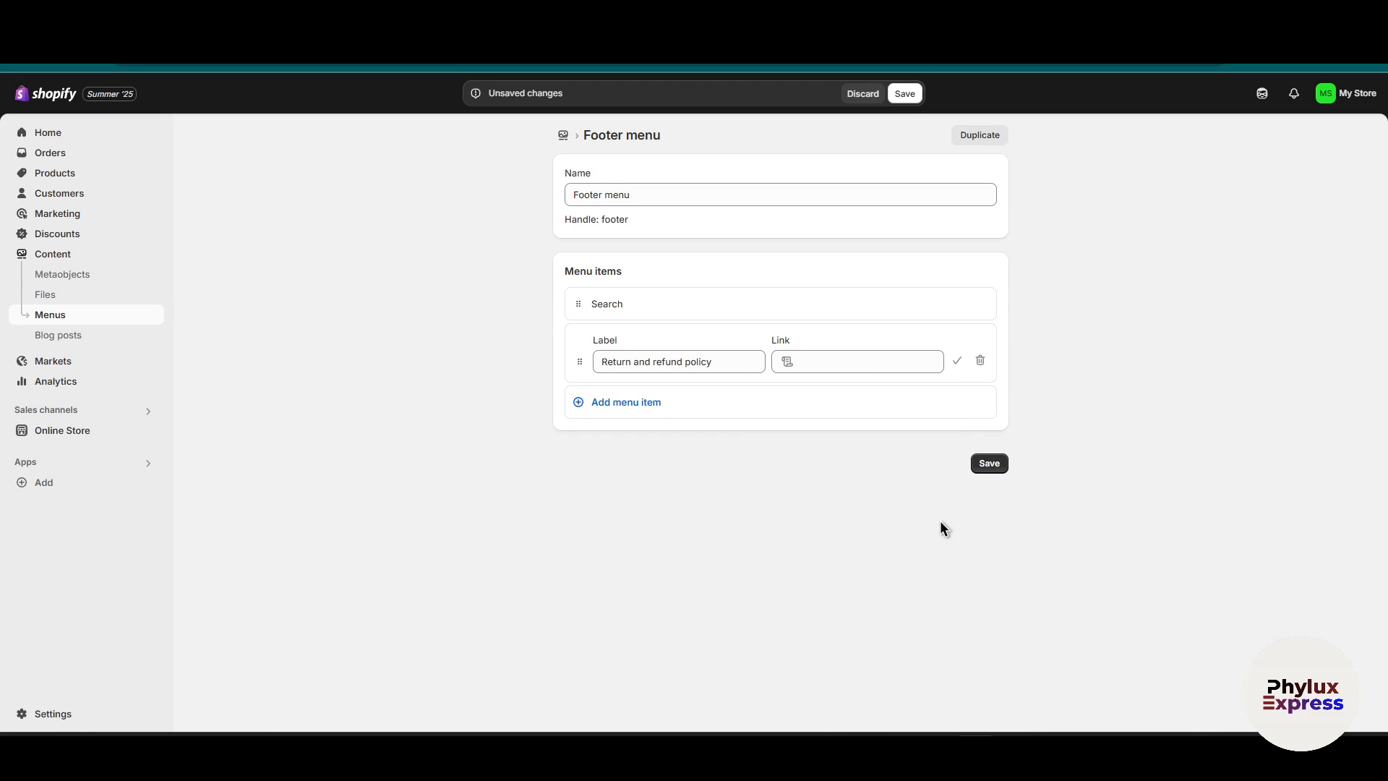
Add another item to the footer menu and copy the title "Terms of service" from the matching prompt in ChatGPT.
click(702, 415)
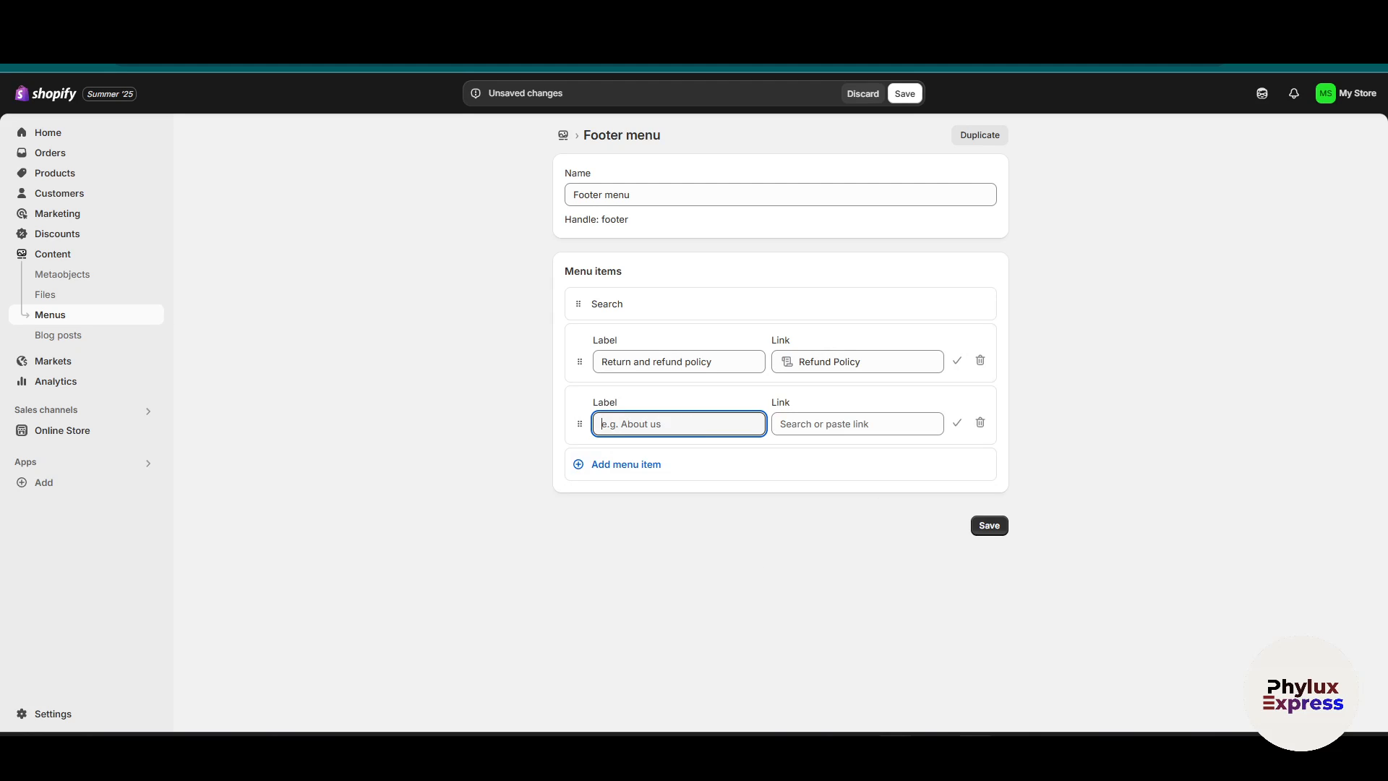
key(alt+Tab)
scroll(916, 409, down, 12)
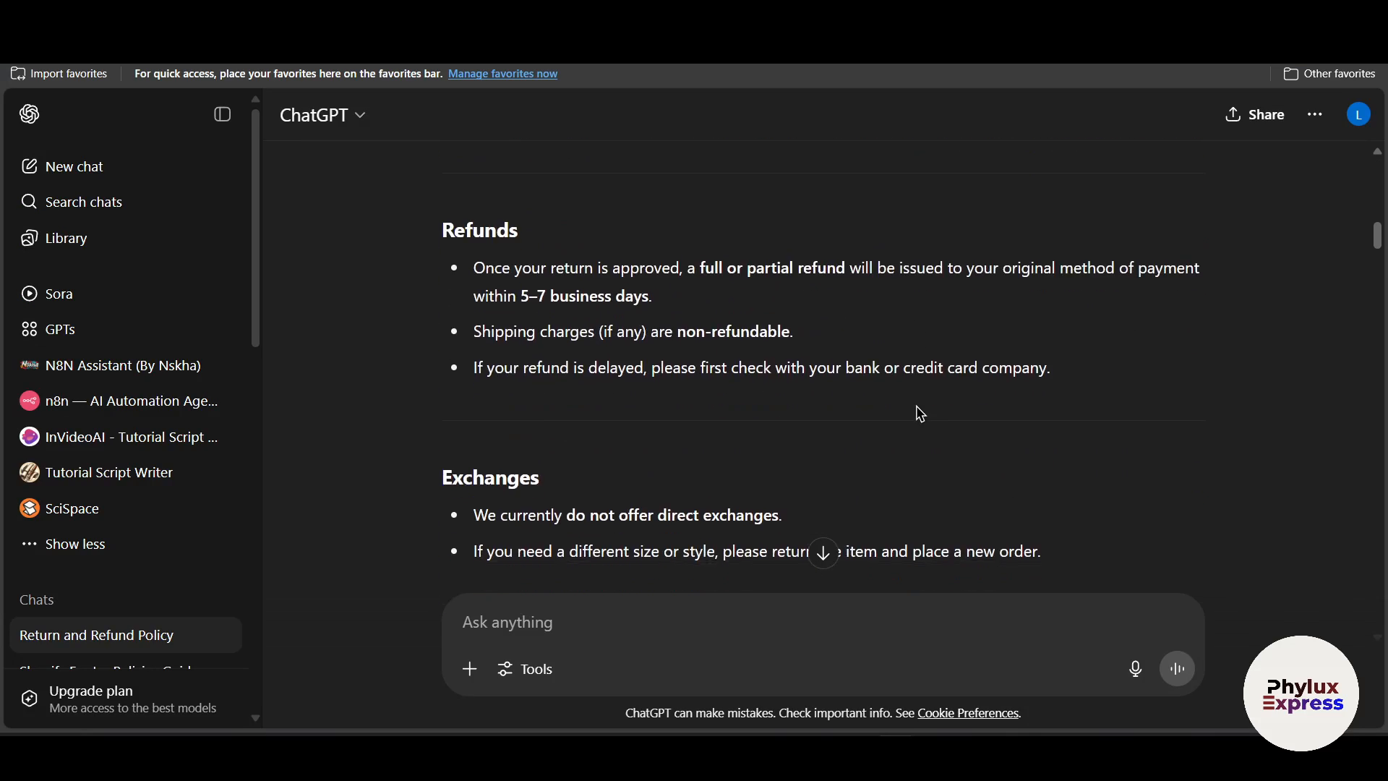
scroll(918, 409, down, 6)
scroll(918, 409, up, 2)
scroll(918, 409, down, 6)
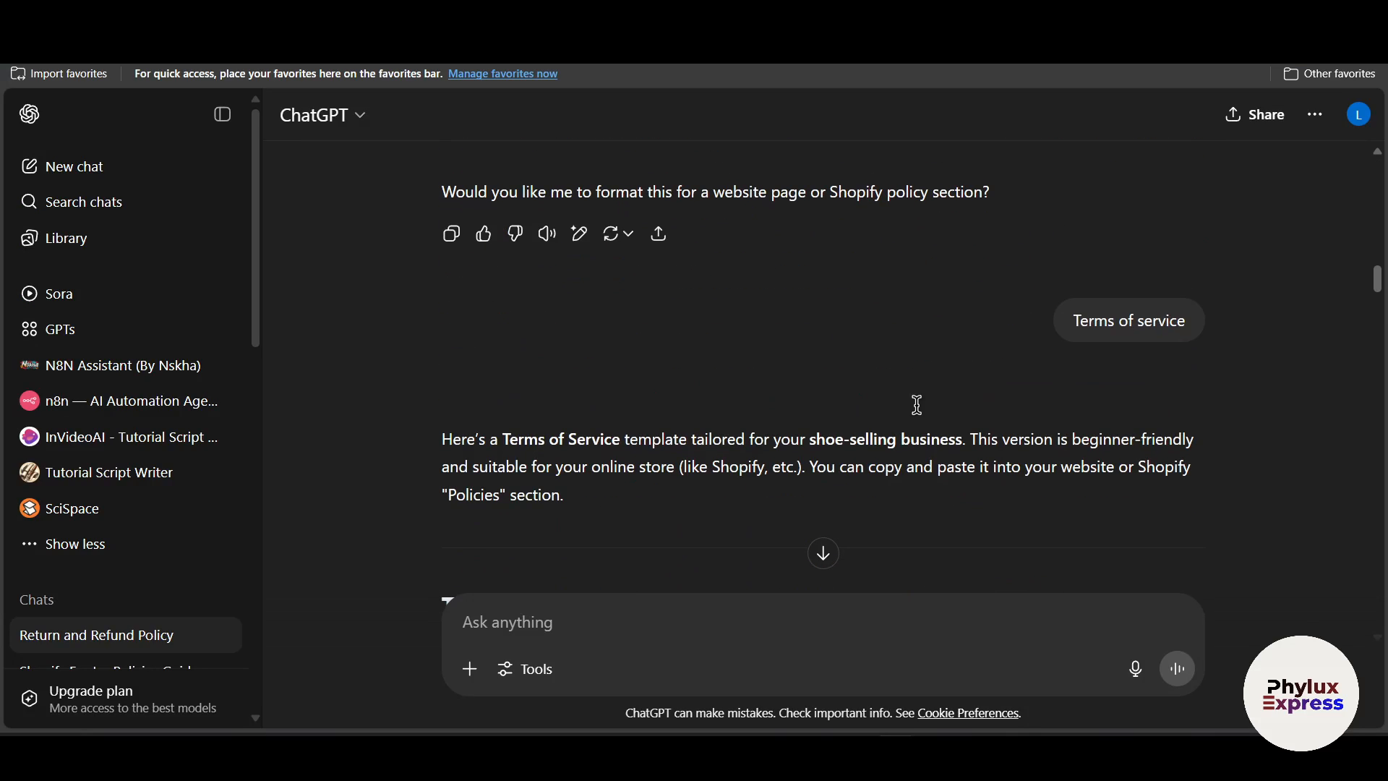
triple_click(1137, 341)
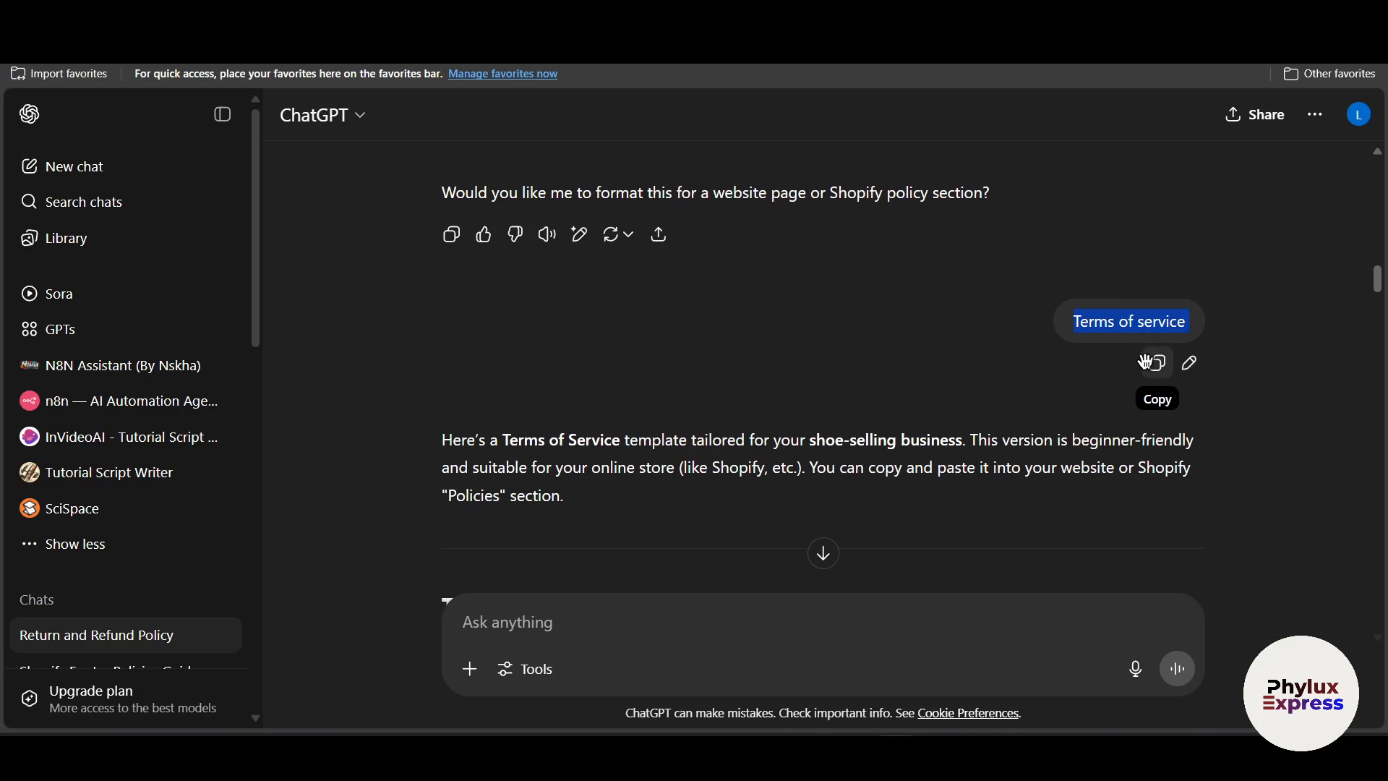
click(1157, 363)
Back in Shopify, label the new footer menu item with the copied "Terms of service" and link it to the Terms of Service policy.
click(973, 697)
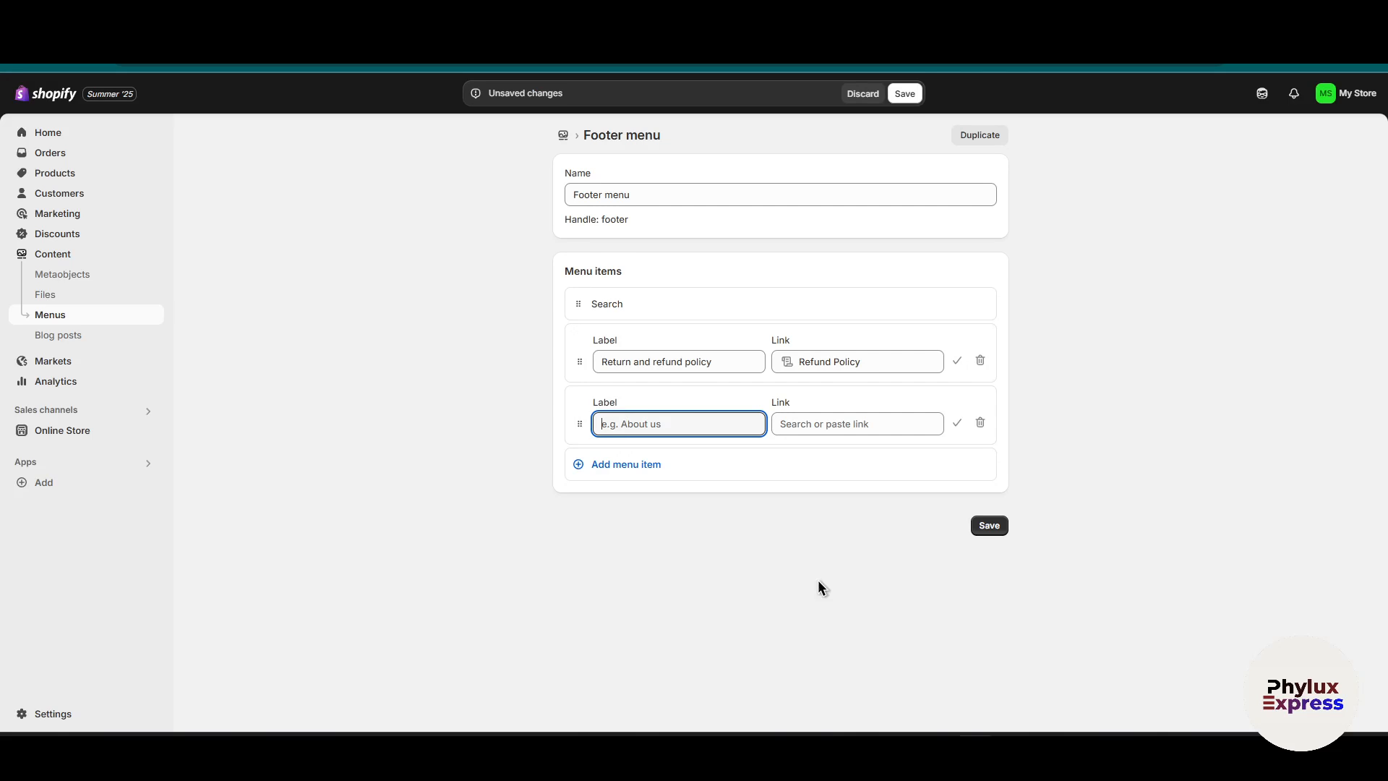
key(ctrl+v)
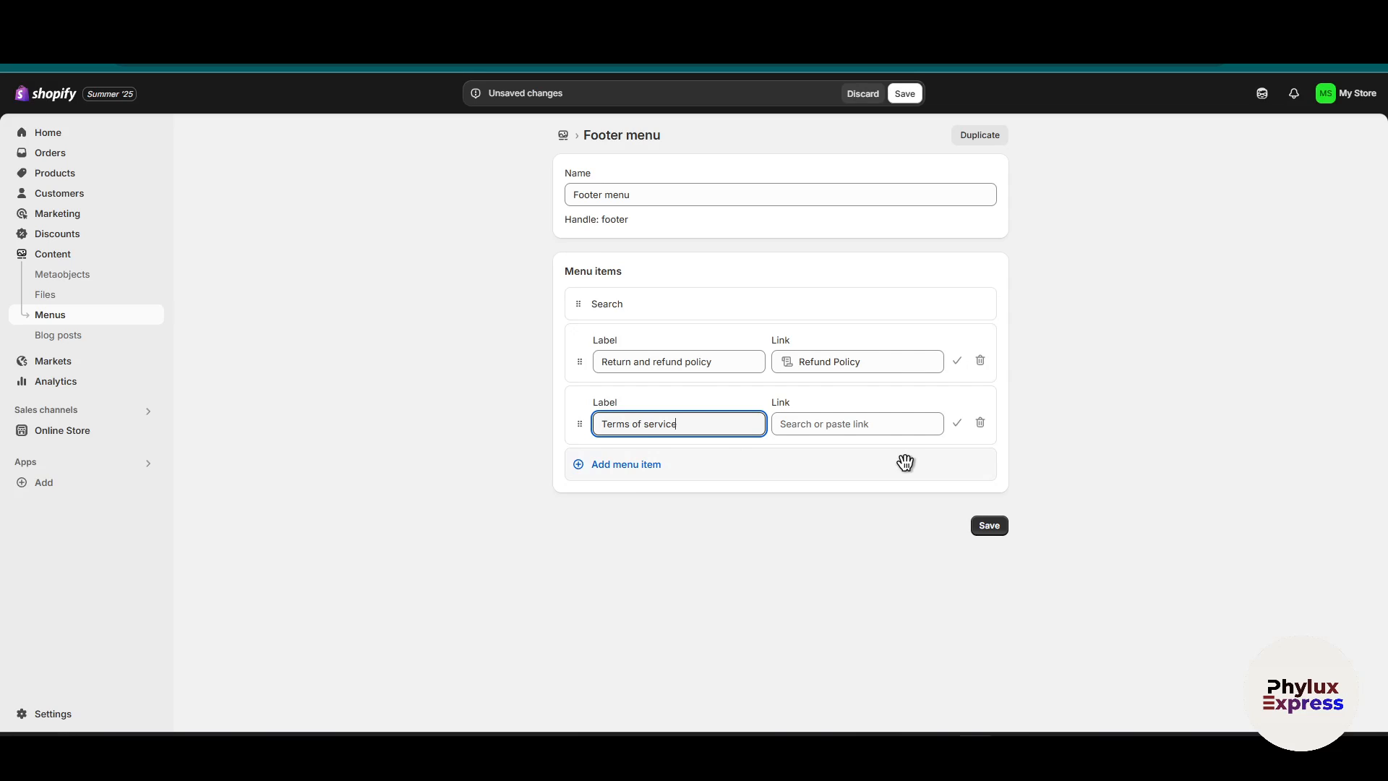
click(877, 426)
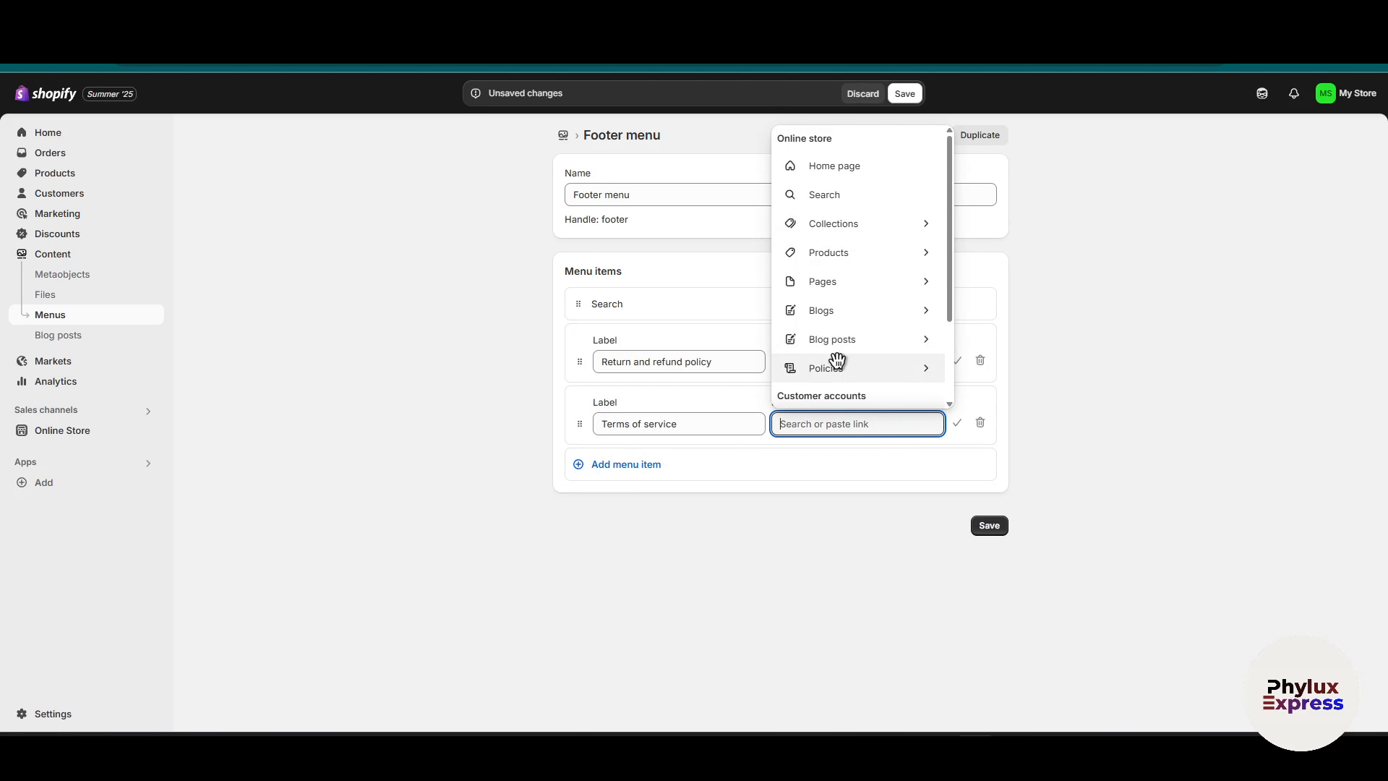
click(837, 360)
click(831, 418)
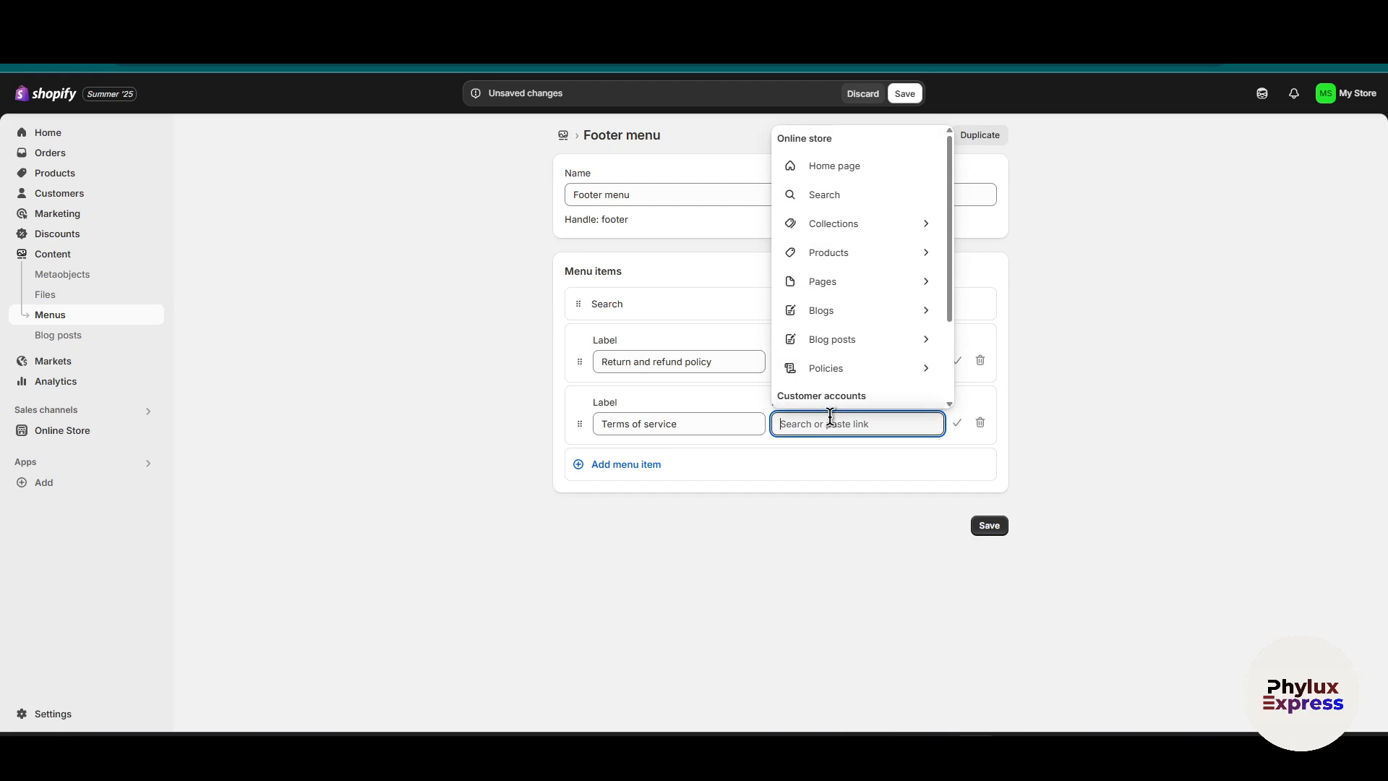
click(845, 369)
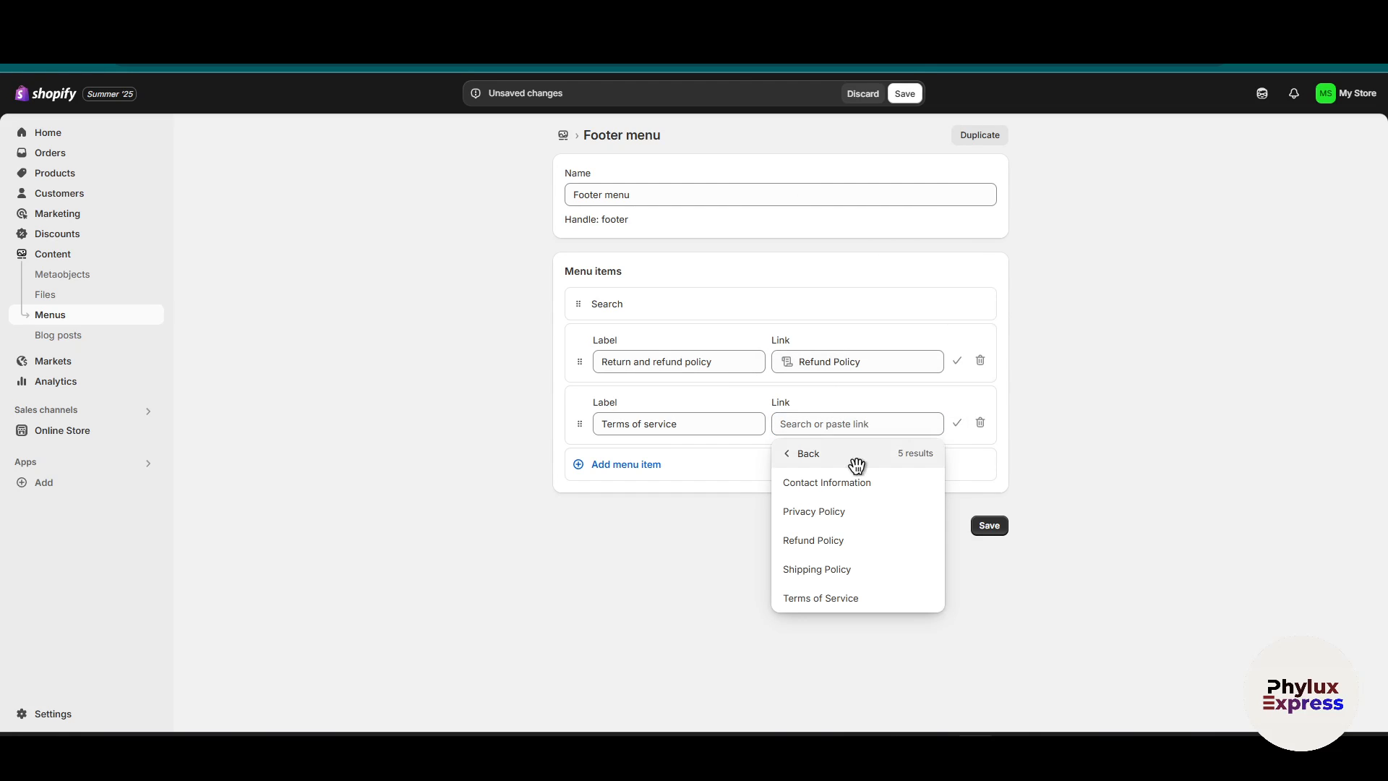
click(831, 595)
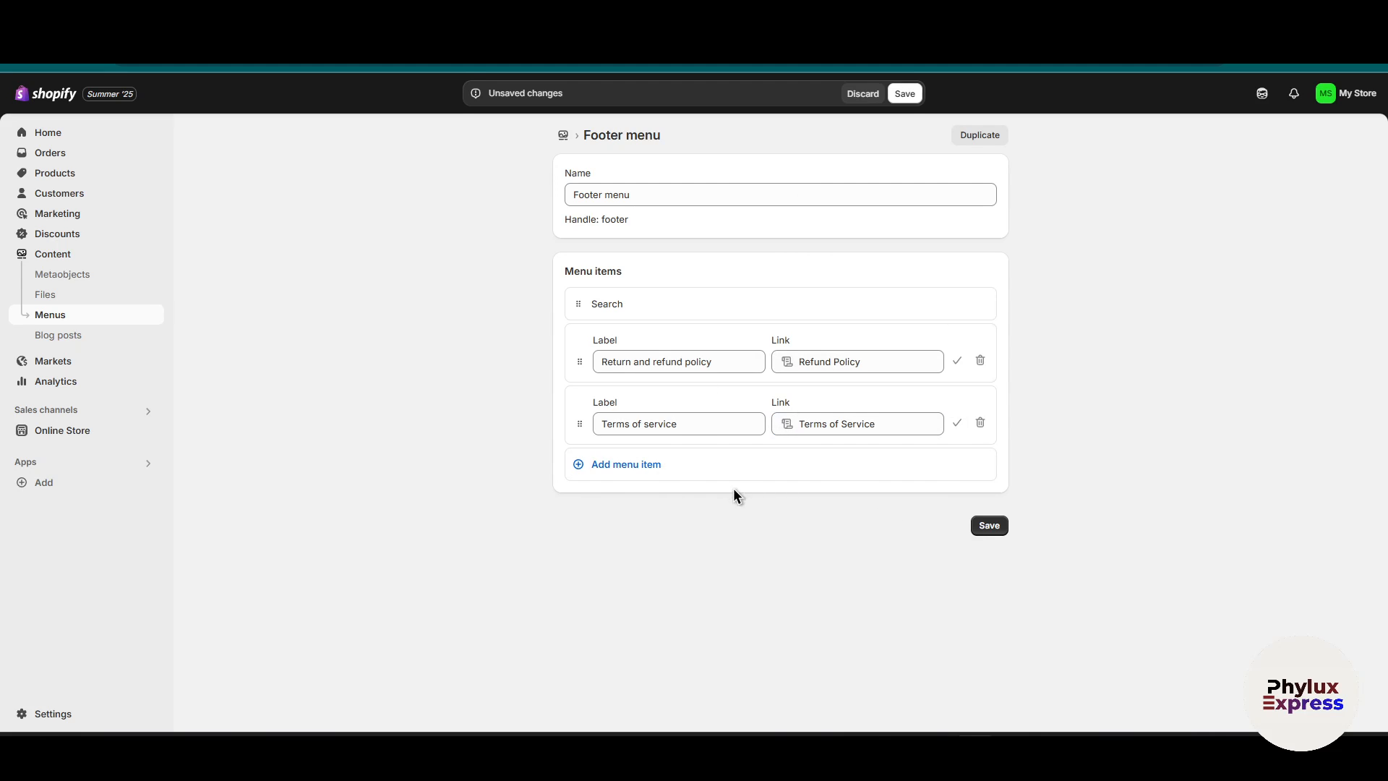
Add a further footer menu item and copy the title "Shipping policy" from the matching prompt in ChatGPT.
click(650, 466)
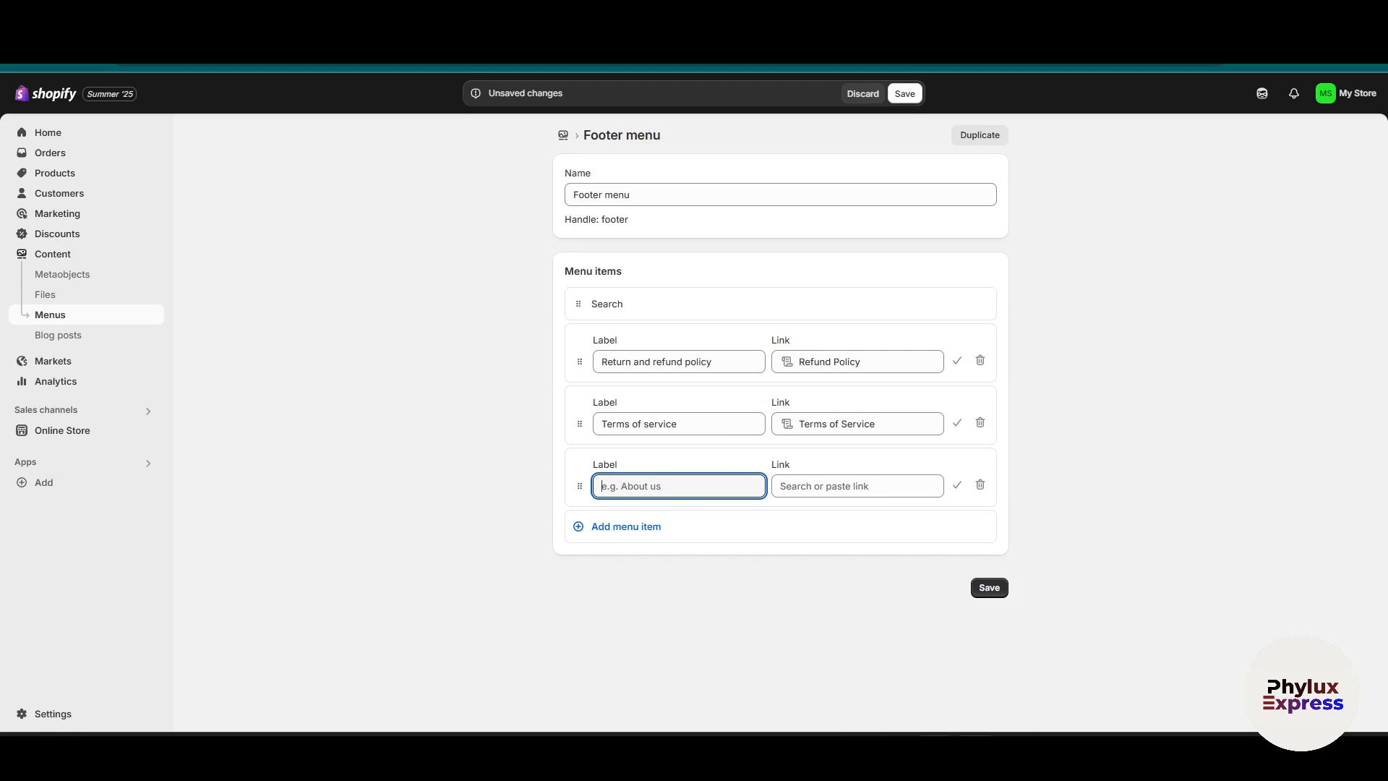
click(895, 752)
scroll(935, 406, down, 14)
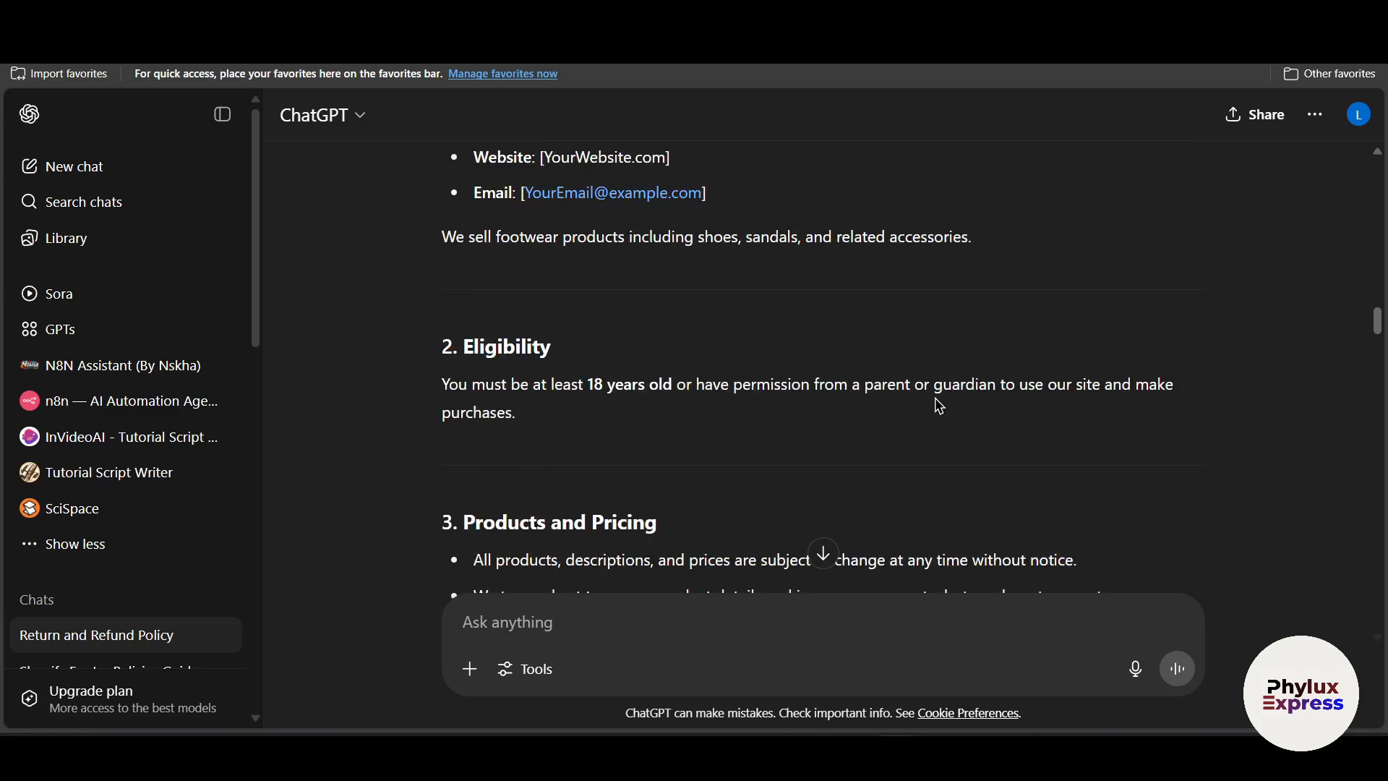
scroll(939, 407, down, 15)
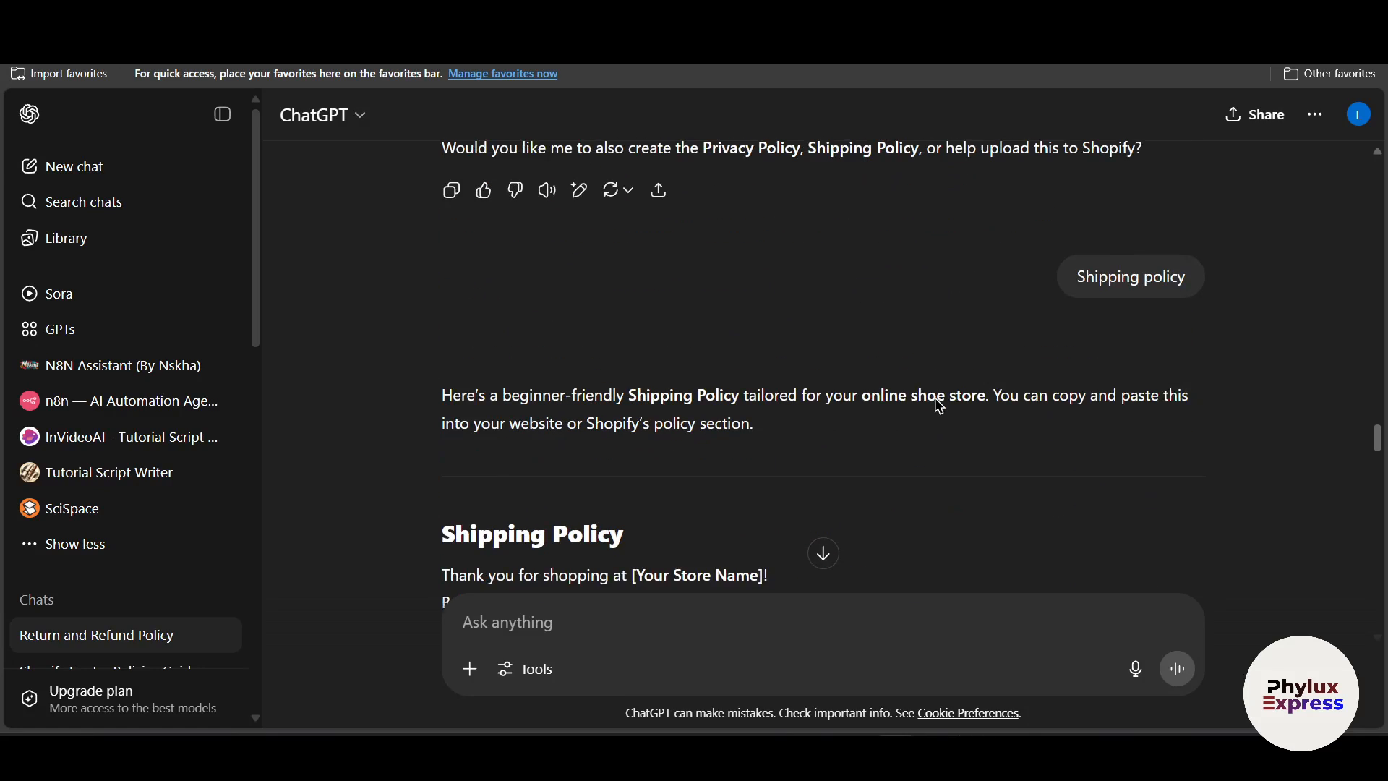
triple_click(1170, 298)
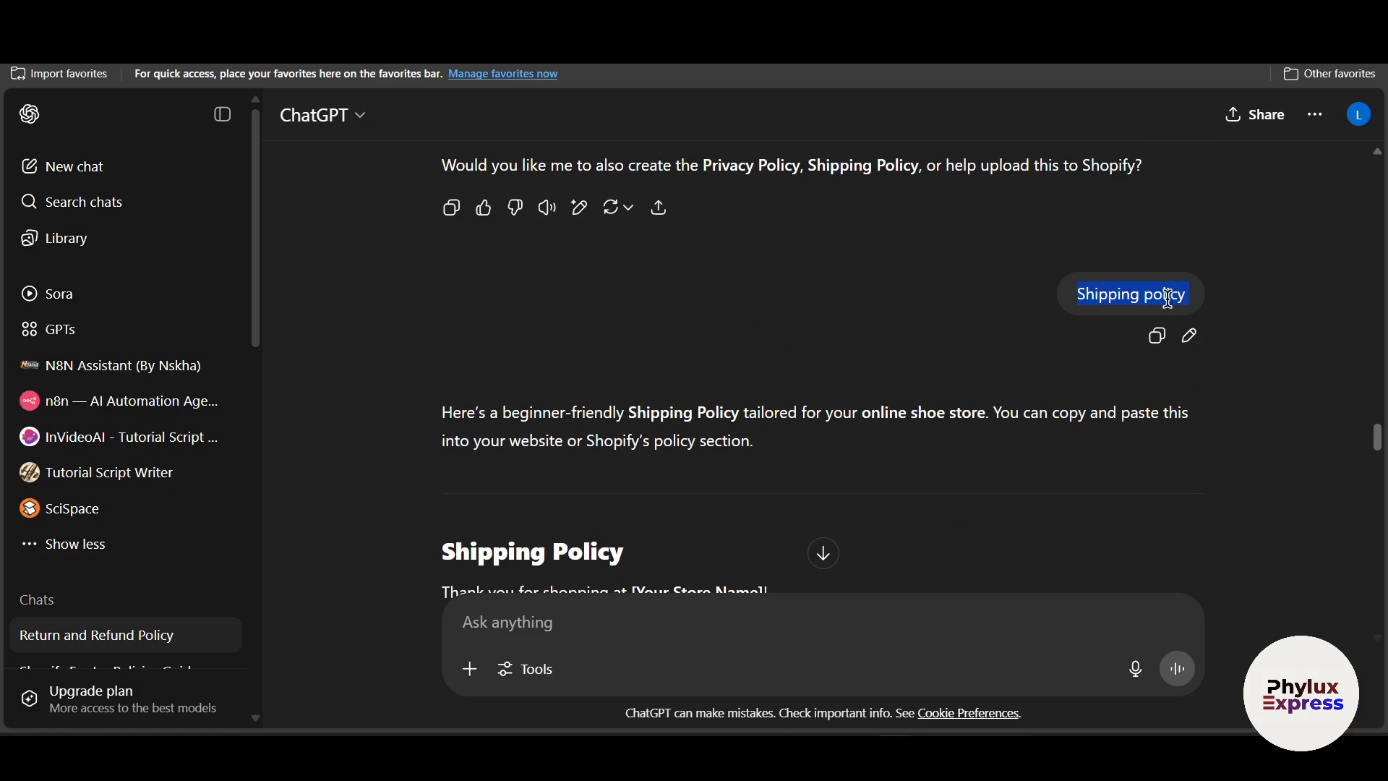
Back in Shopify, label the empty footer menu item "Shipping policy" and link it to the Shipping Policy.
click(976, 751)
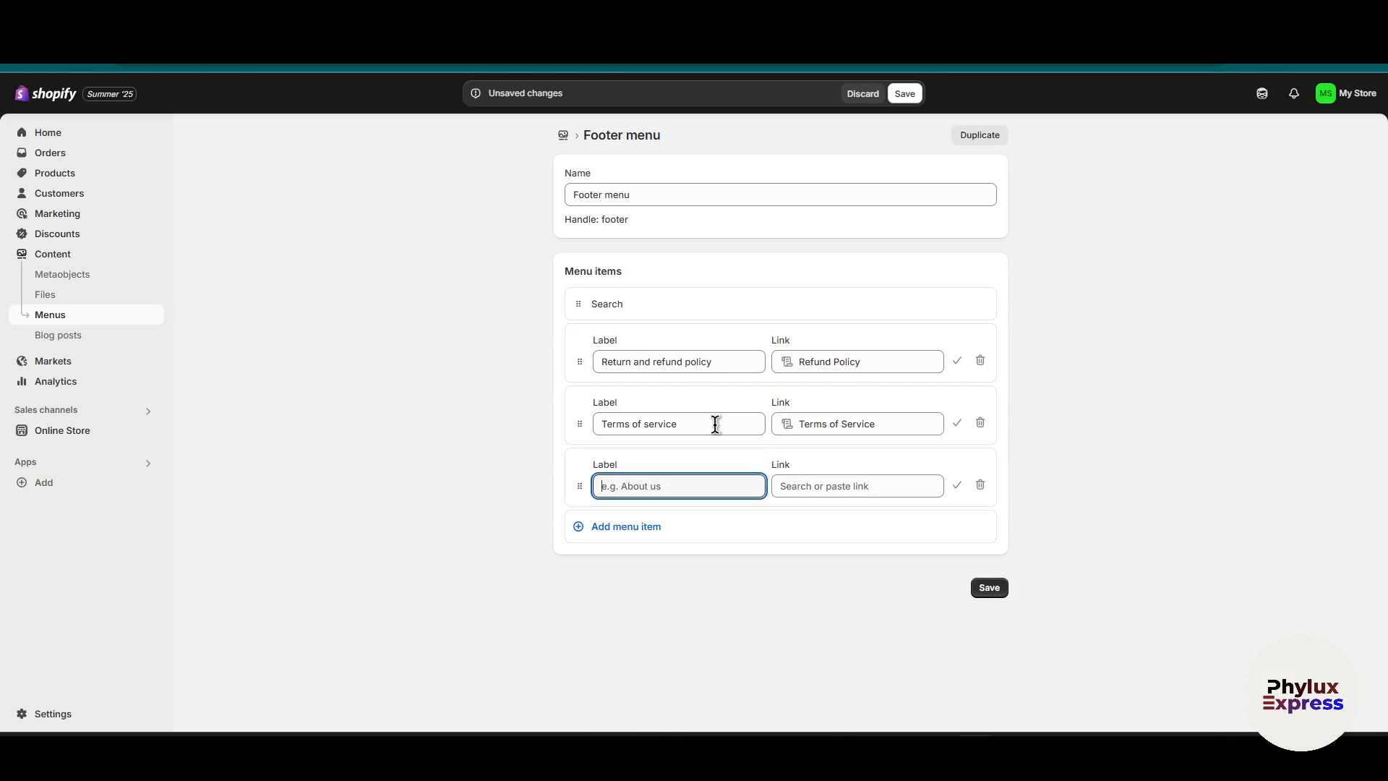
click(858, 488)
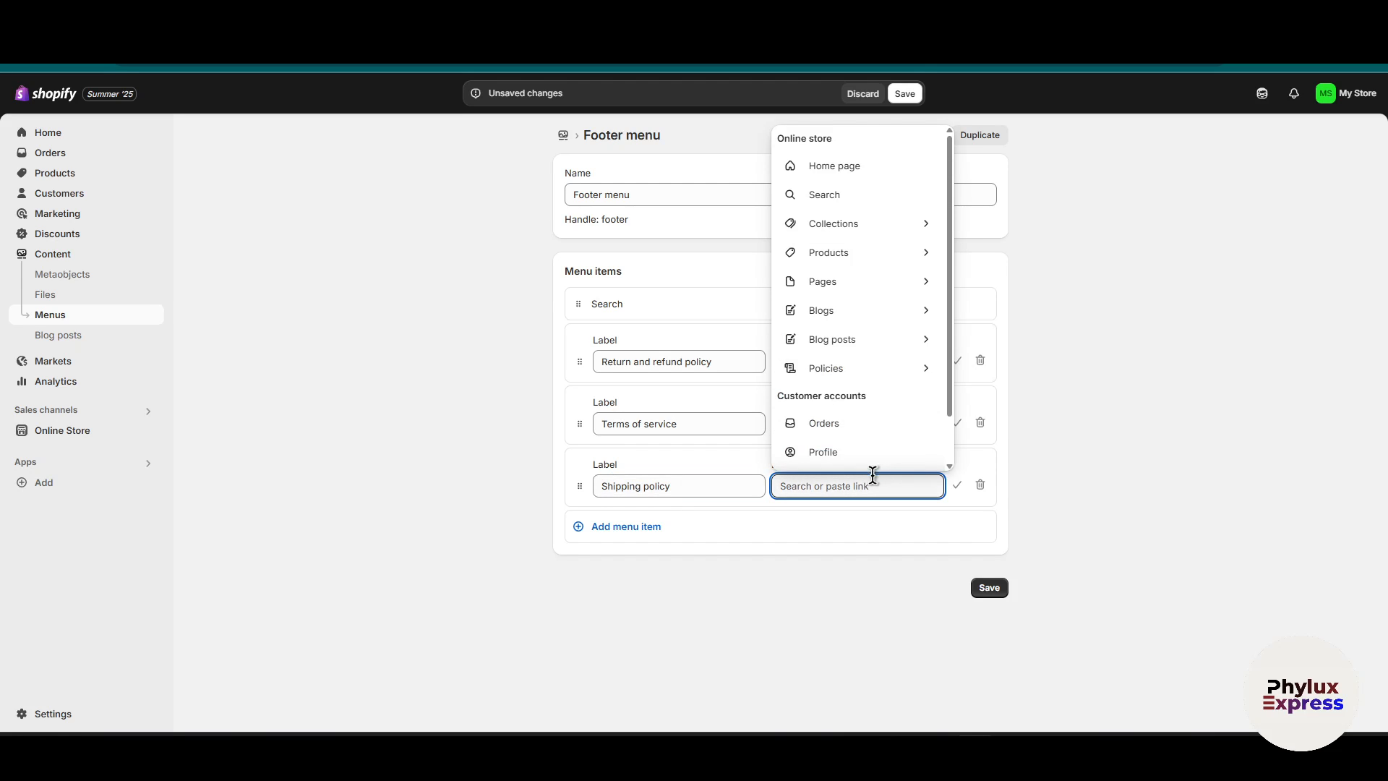
click(869, 370)
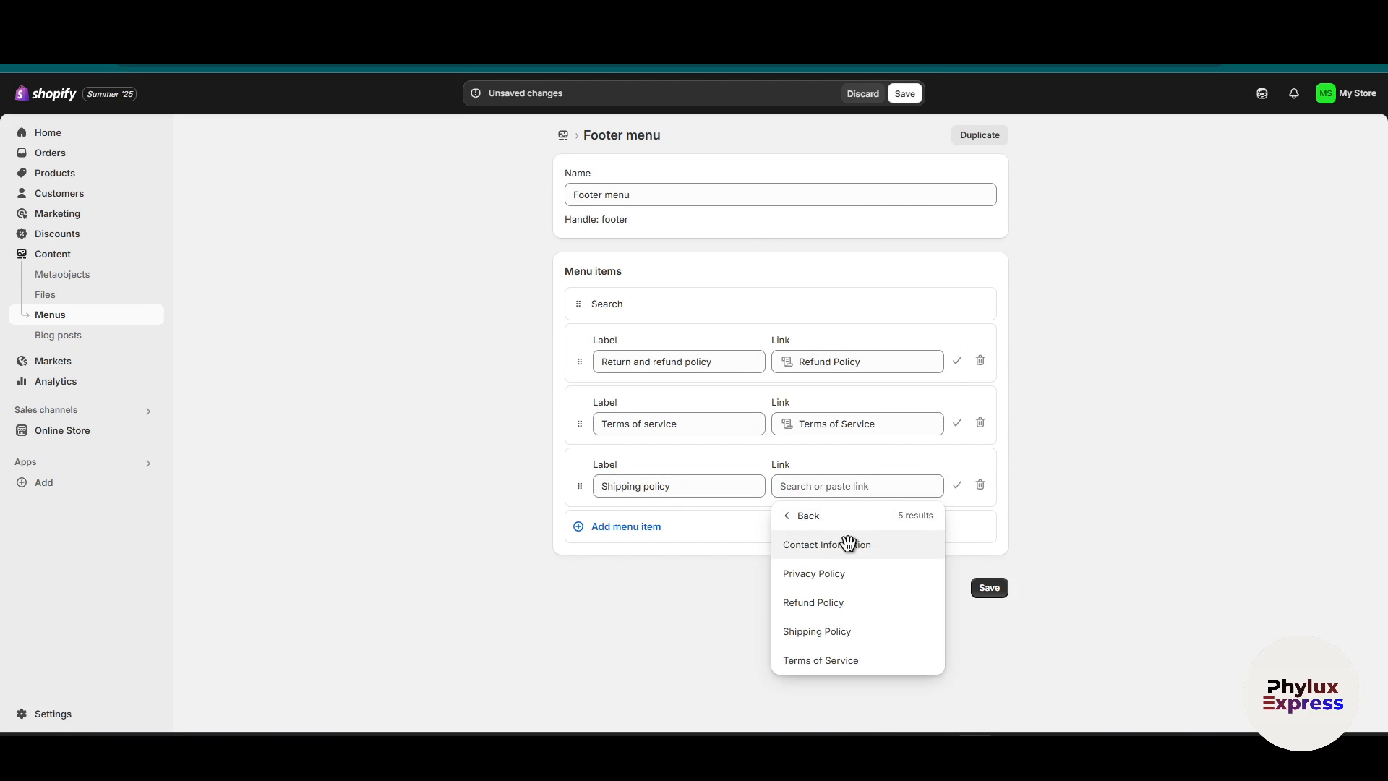
click(842, 629)
Add one more footer menu item and copy the title "Contact information" from the matching prompt in ChatGPT.
click(661, 535)
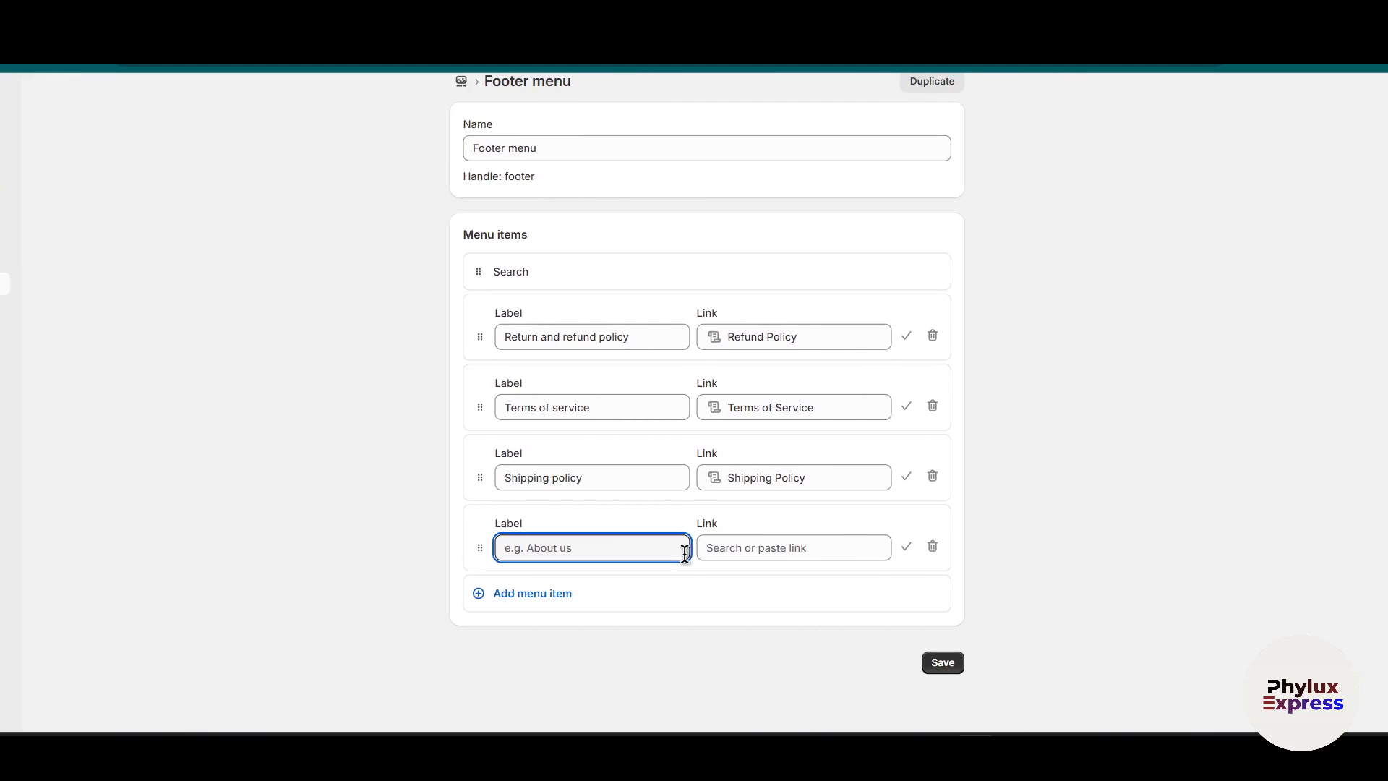
click(895, 744)
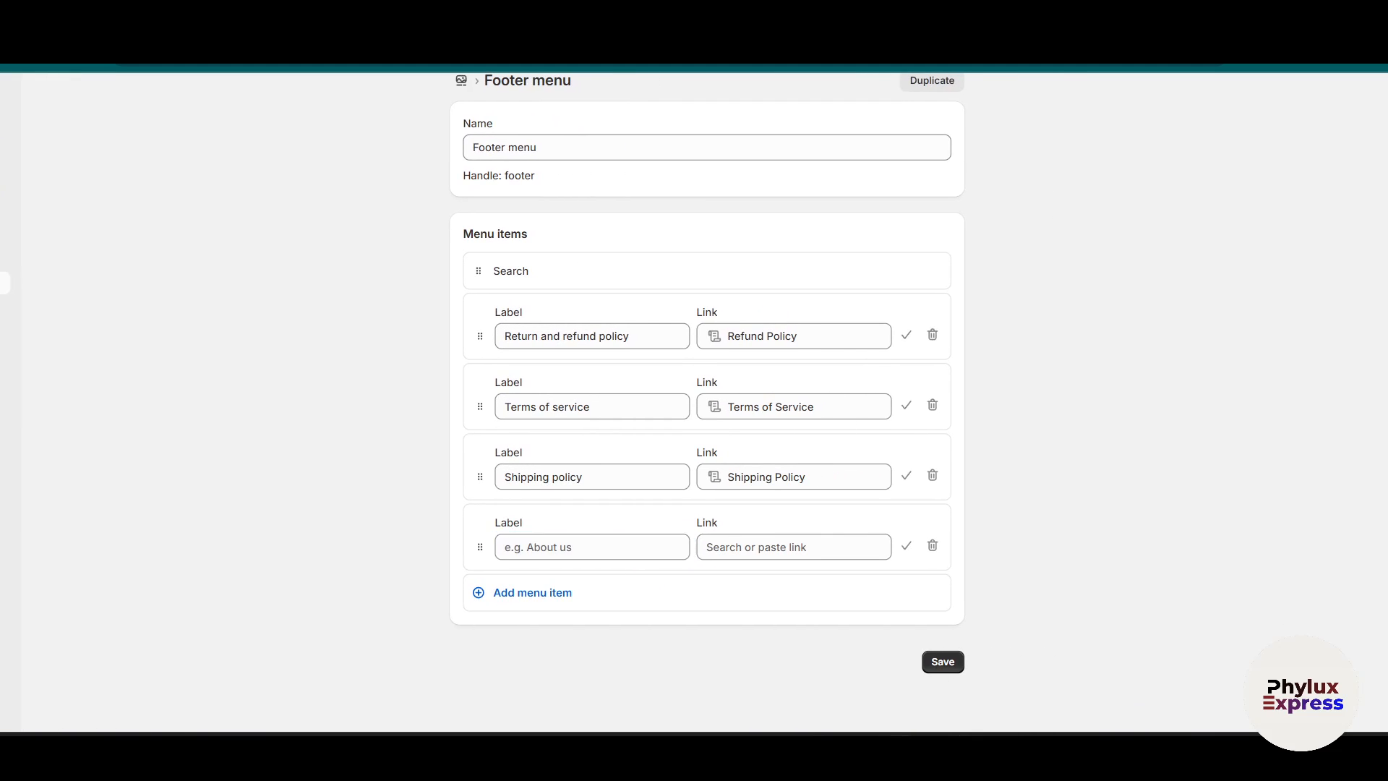
scroll(935, 405, down, 20)
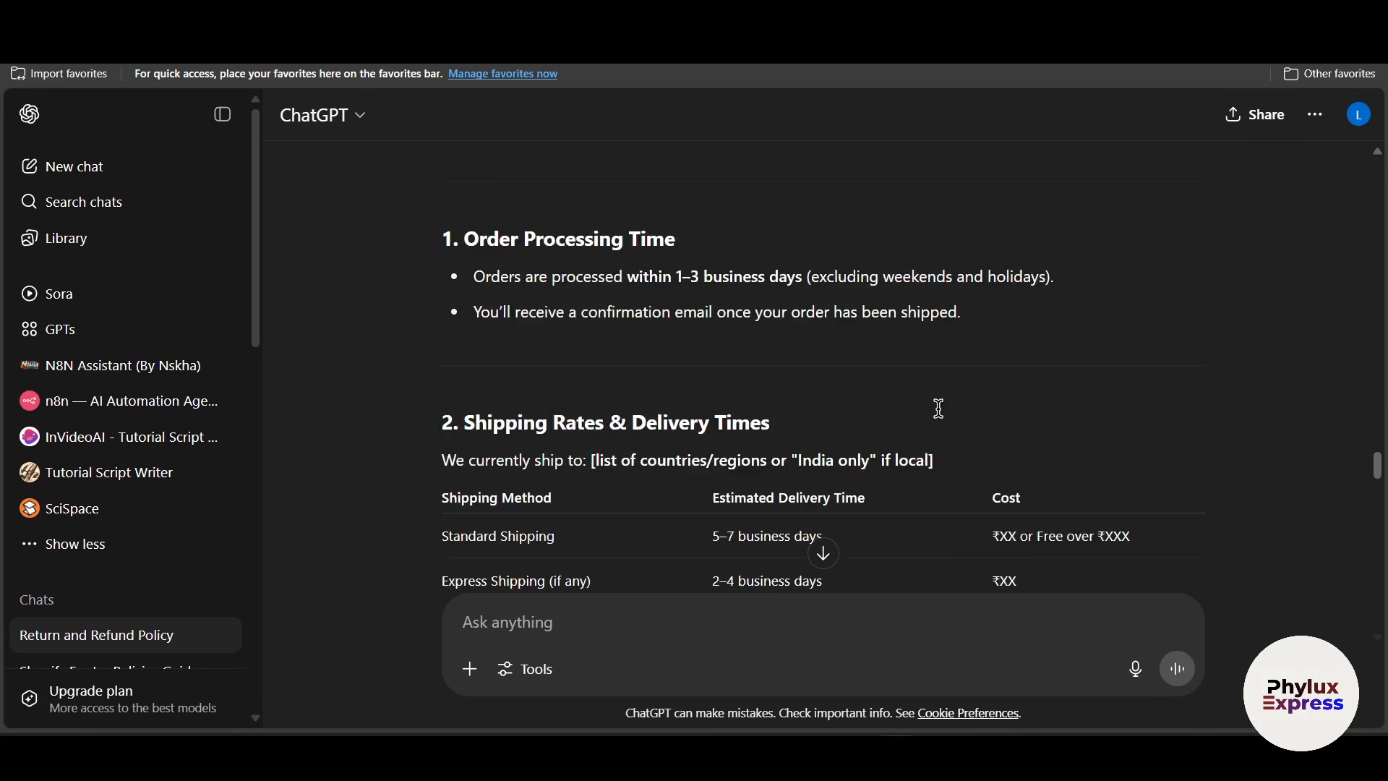
scroll(941, 417, down, 10)
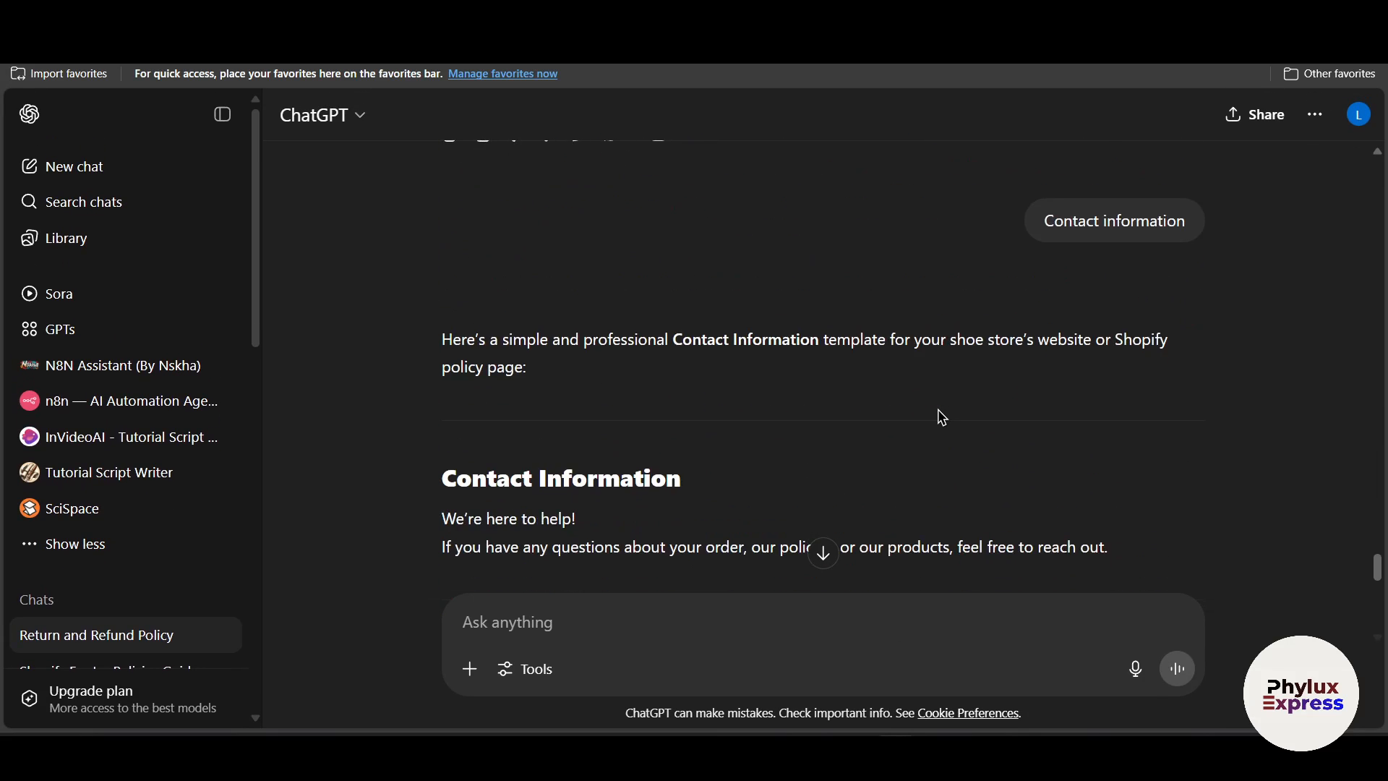
triple_click(1099, 224)
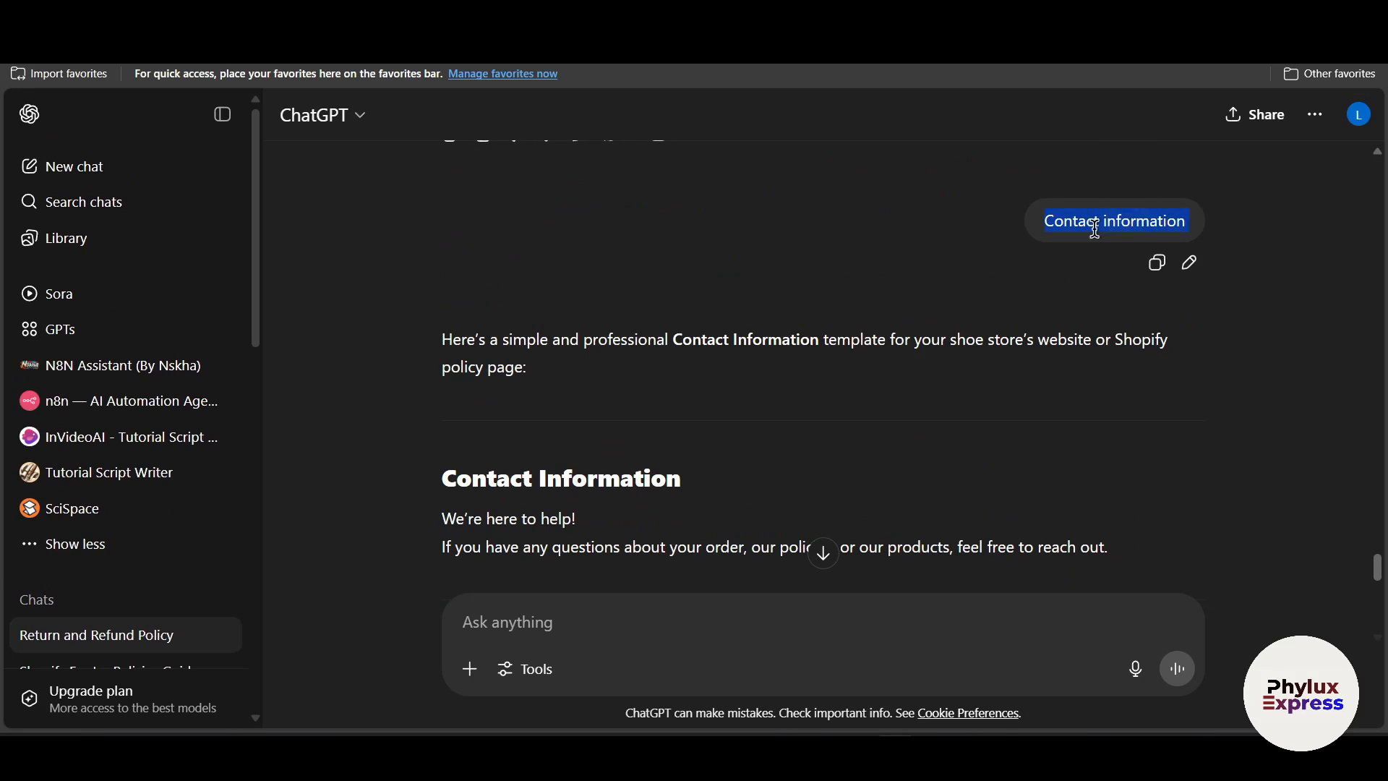
key(ctrl+c)
In Shopify, label the new item with the copied "Contact information", link it to the Contact Information policy and save the footer menu.
click(975, 752)
key(ctrl+v)
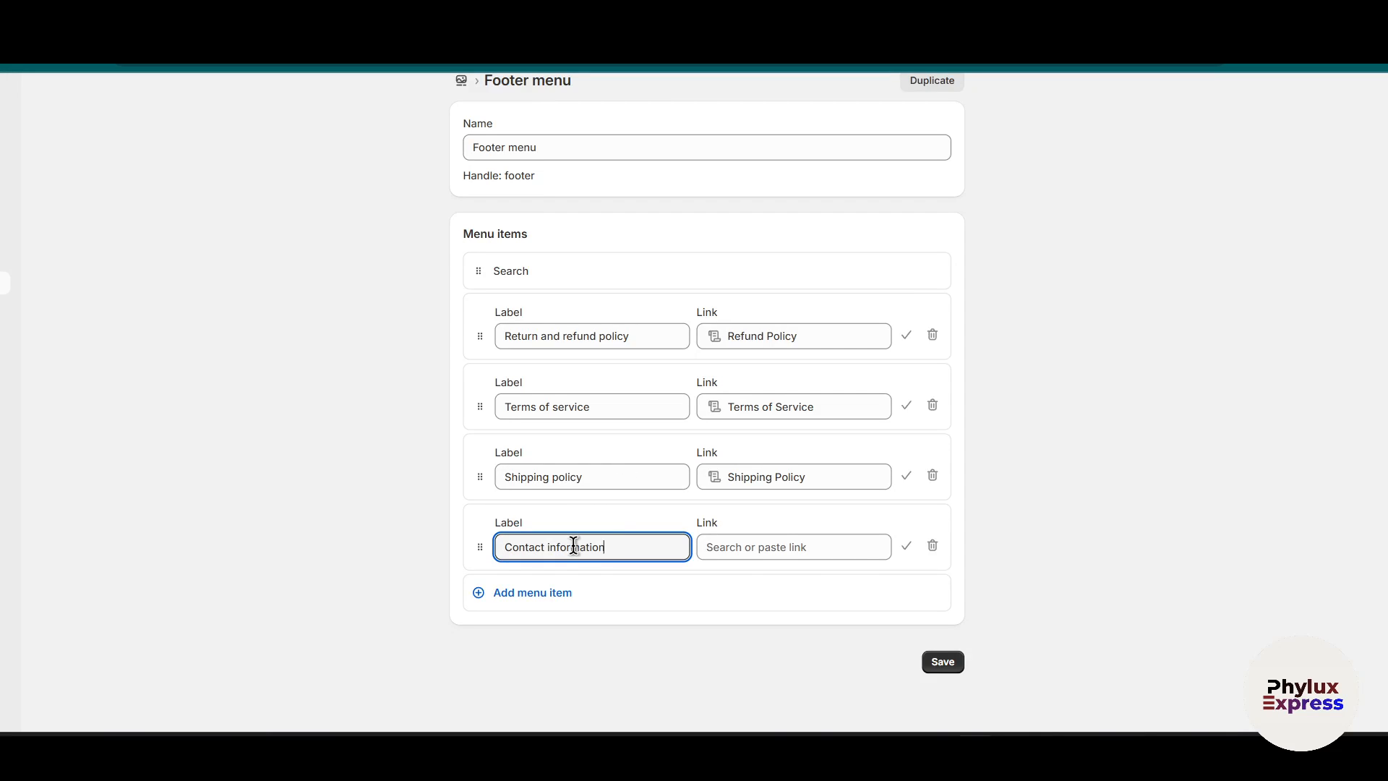
click(810, 553)
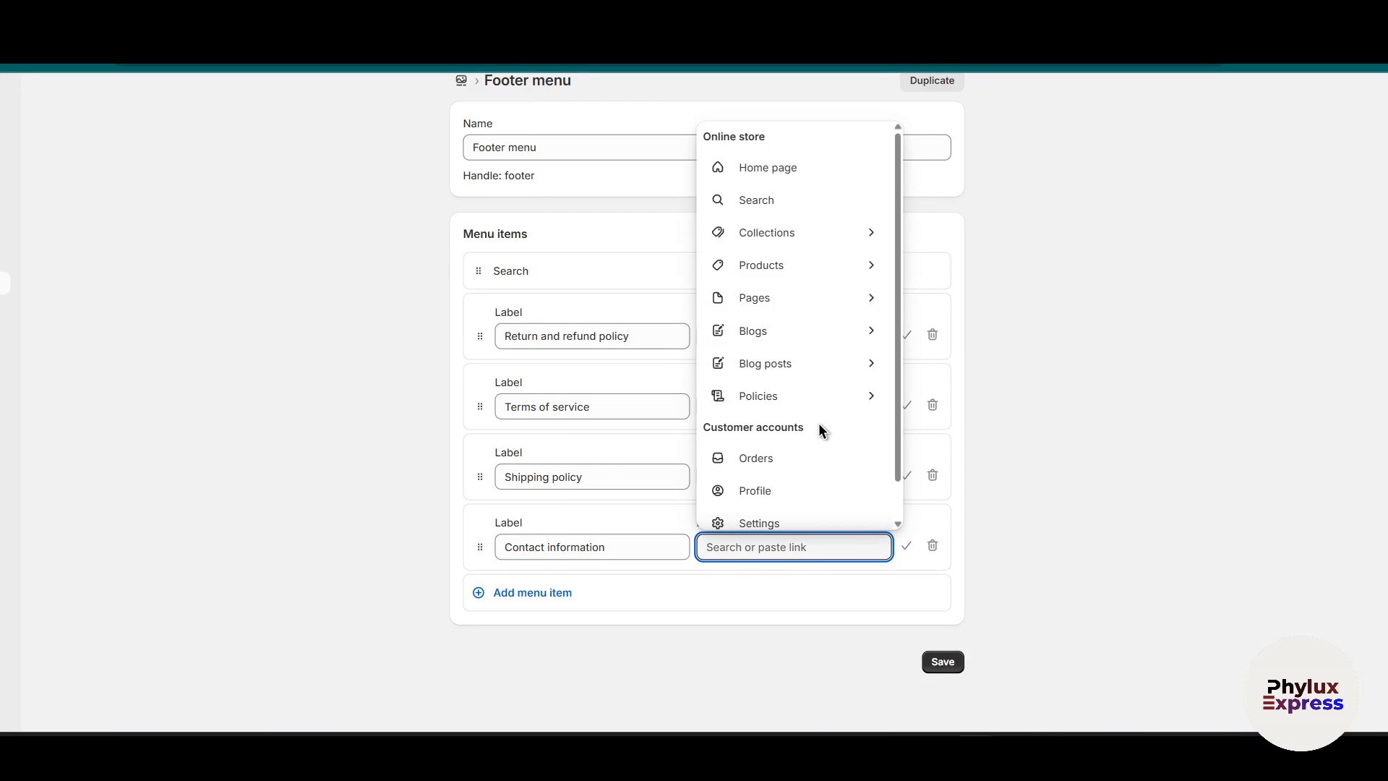
click(815, 394)
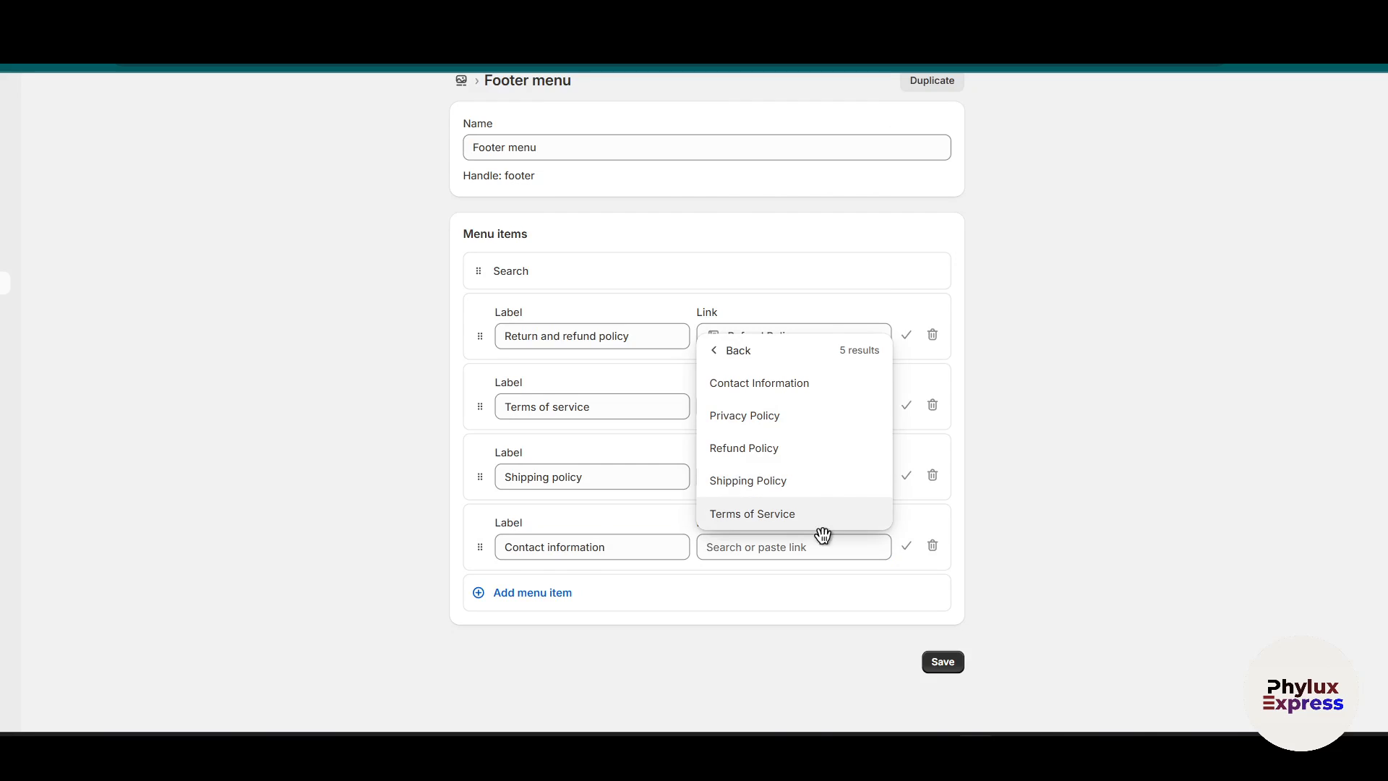
click(836, 381)
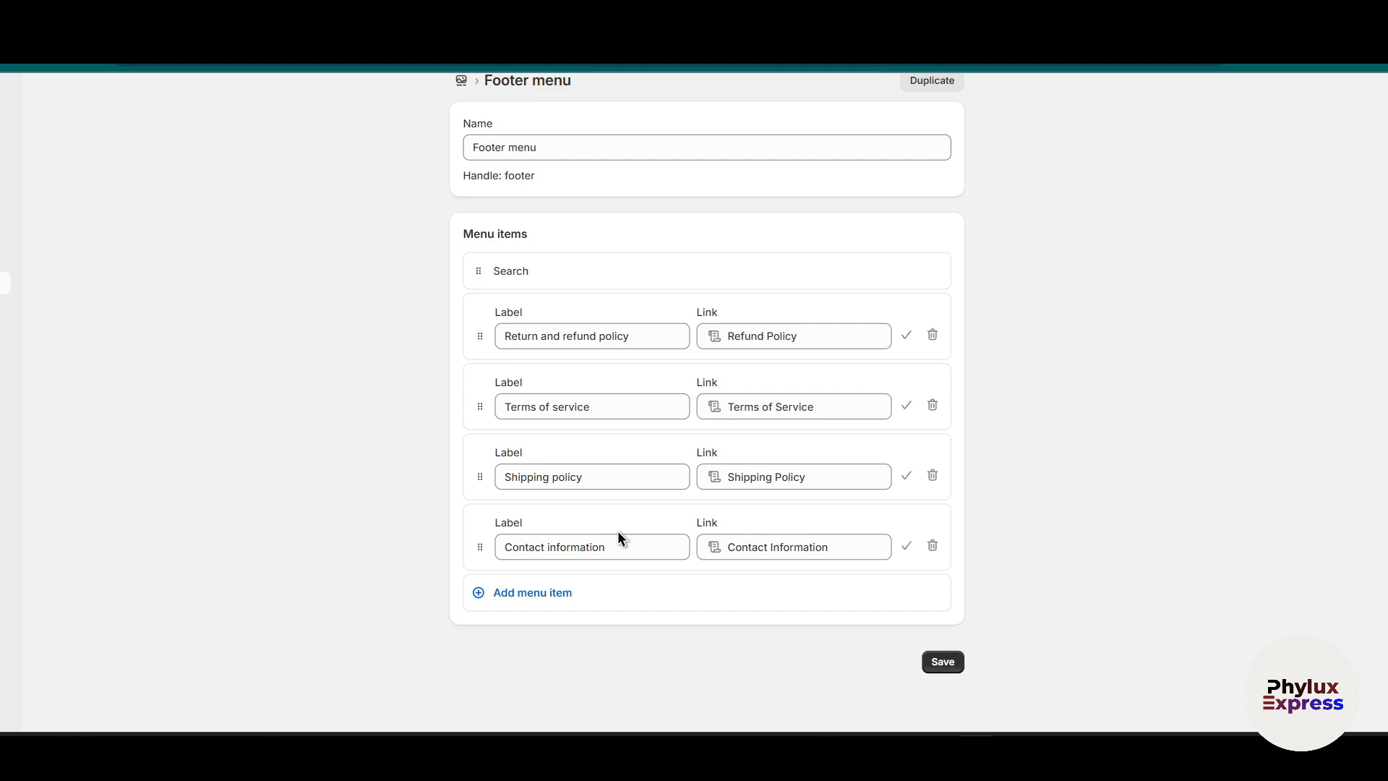
click(943, 663)
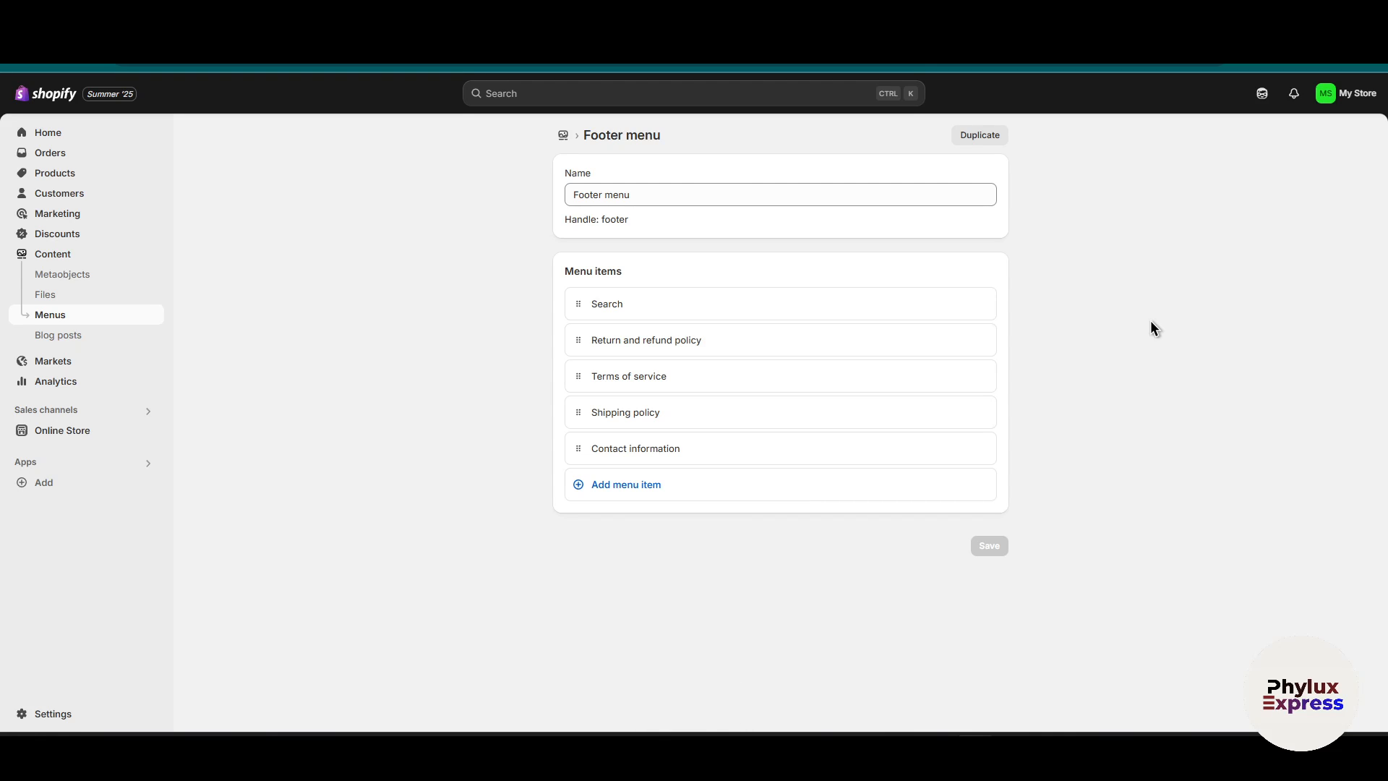
Go to the online store's themes and open the current Savor theme for customizing.
click(112, 436)
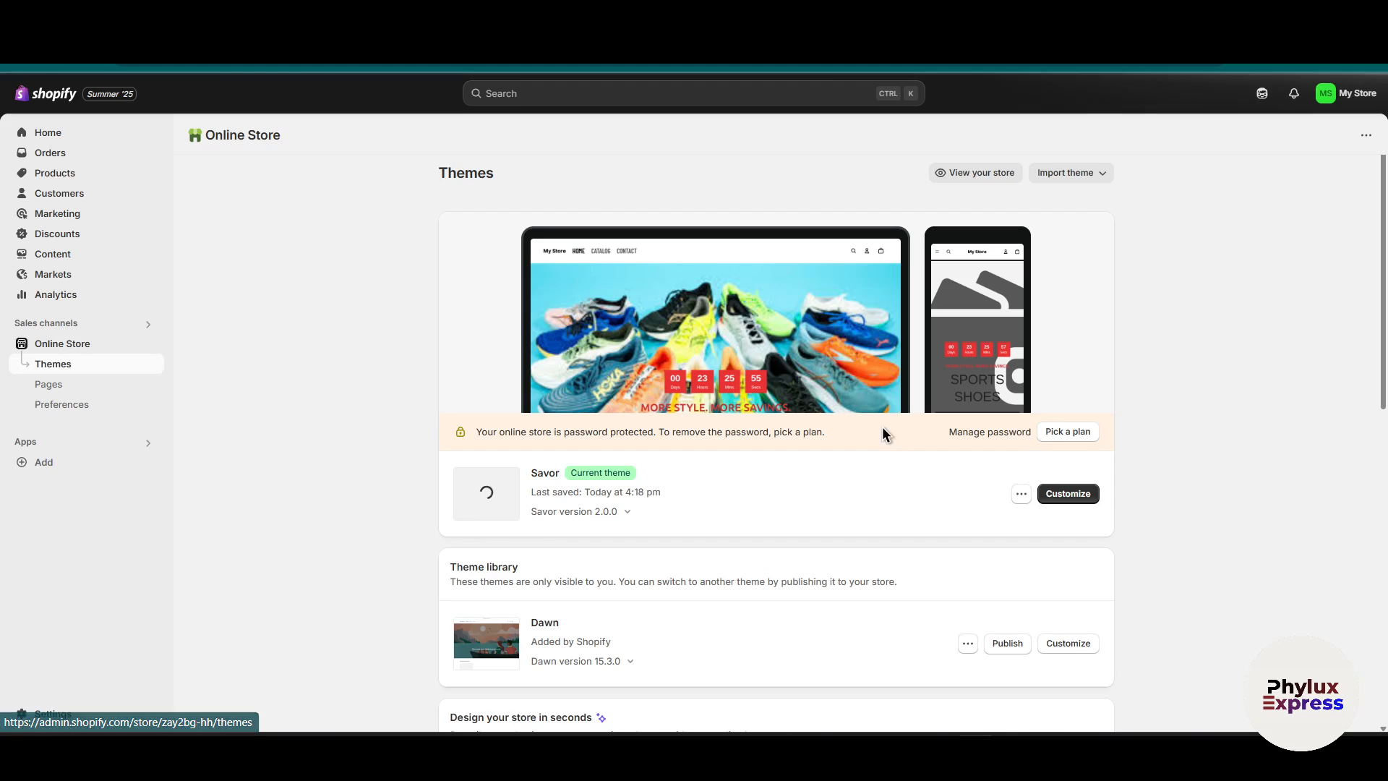
click(1069, 495)
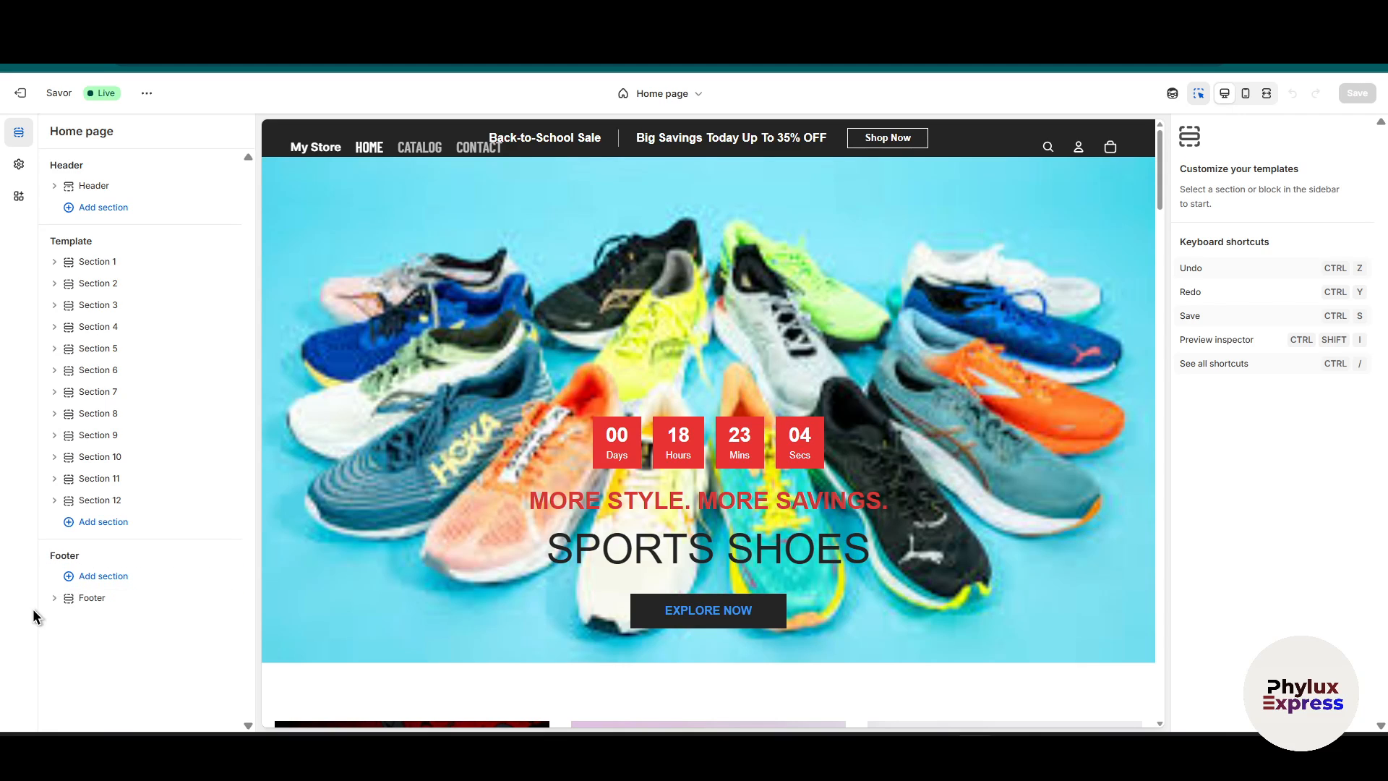
click(58, 609)
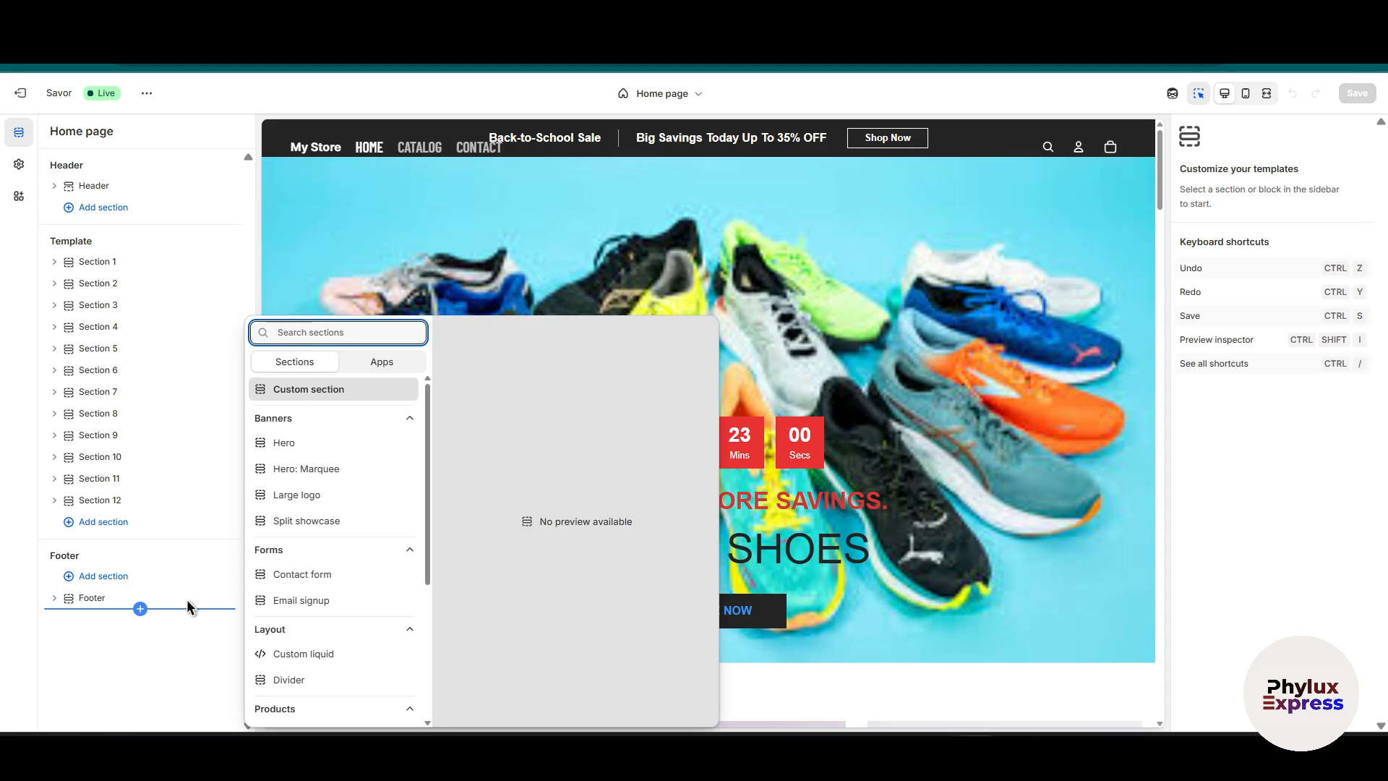
scroll(360, 571, down, 3)
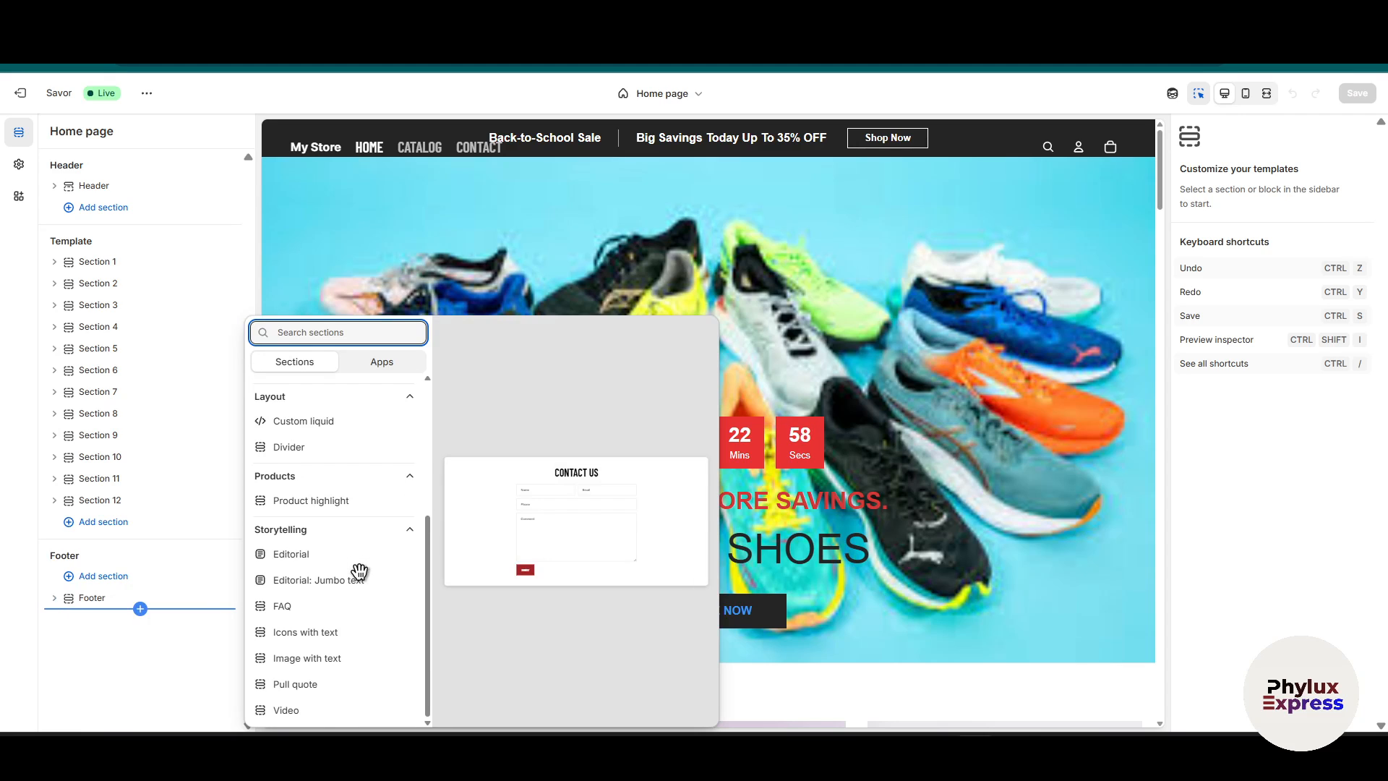
click(133, 711)
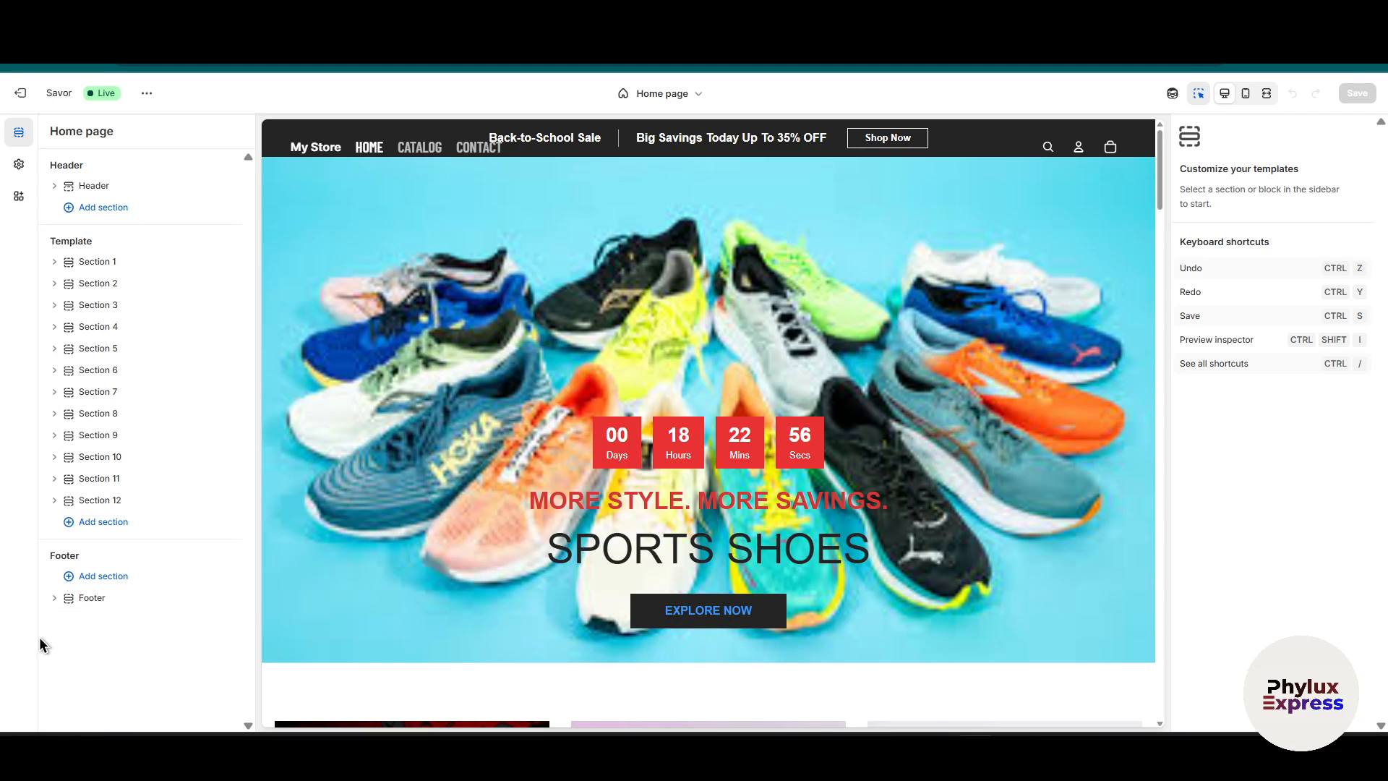
click(56, 599)
click(55, 599)
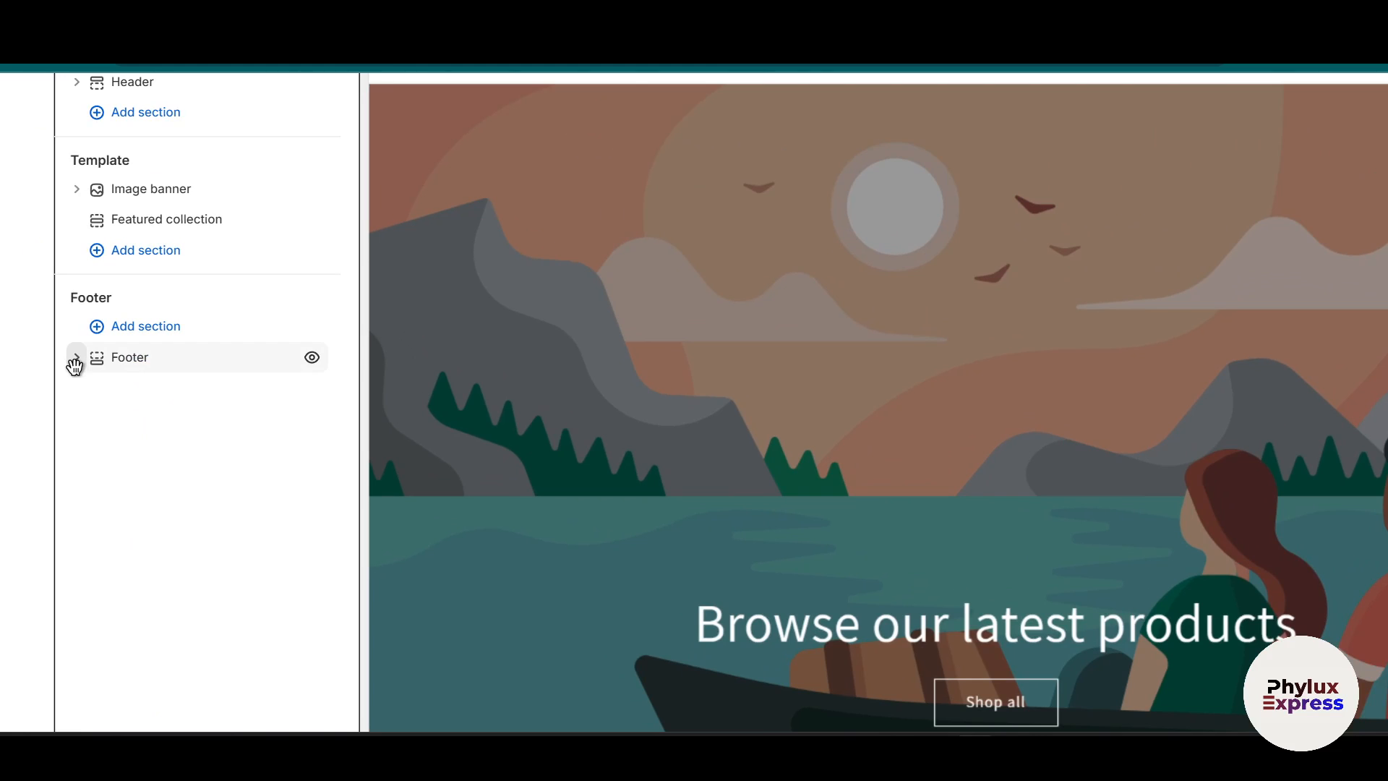
In the Dawn theme's home page, add a Menu block to the Footer section.
click(75, 359)
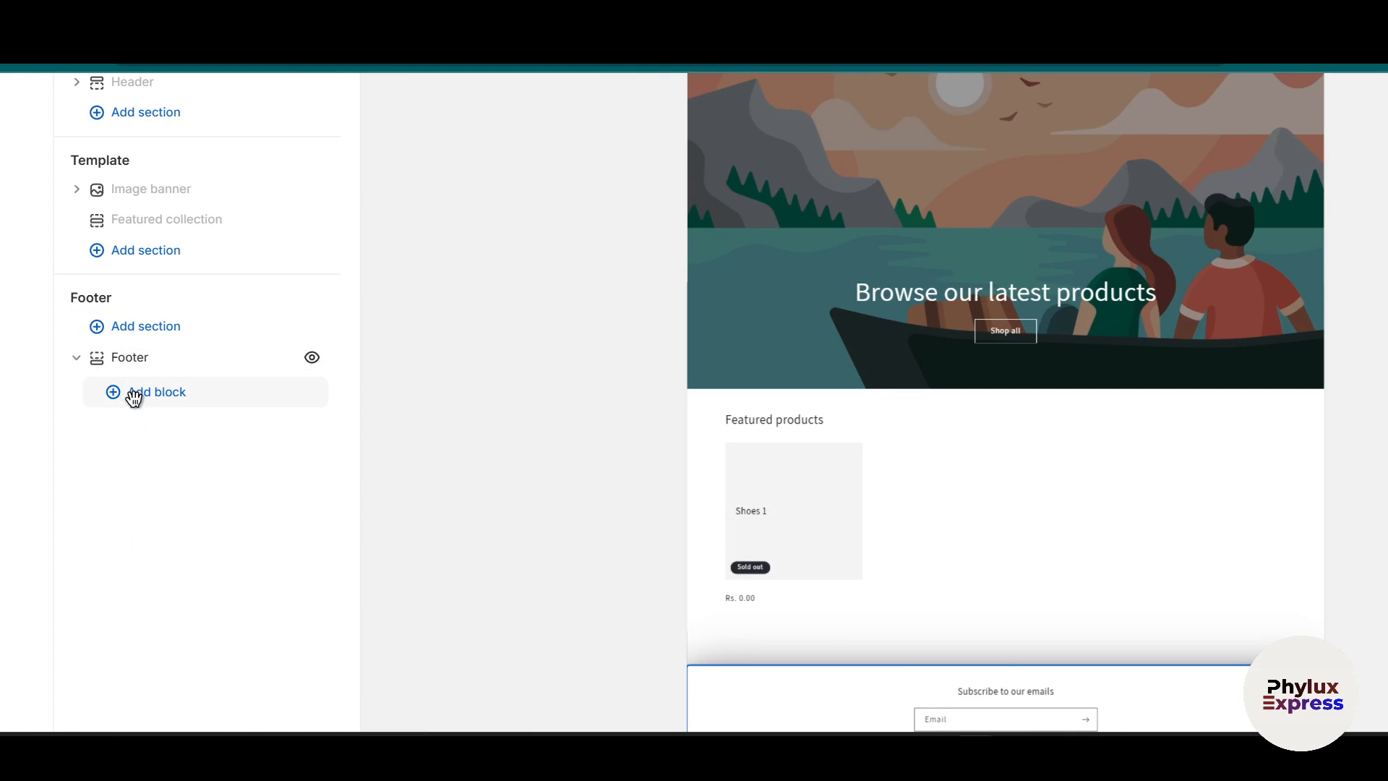
click(137, 397)
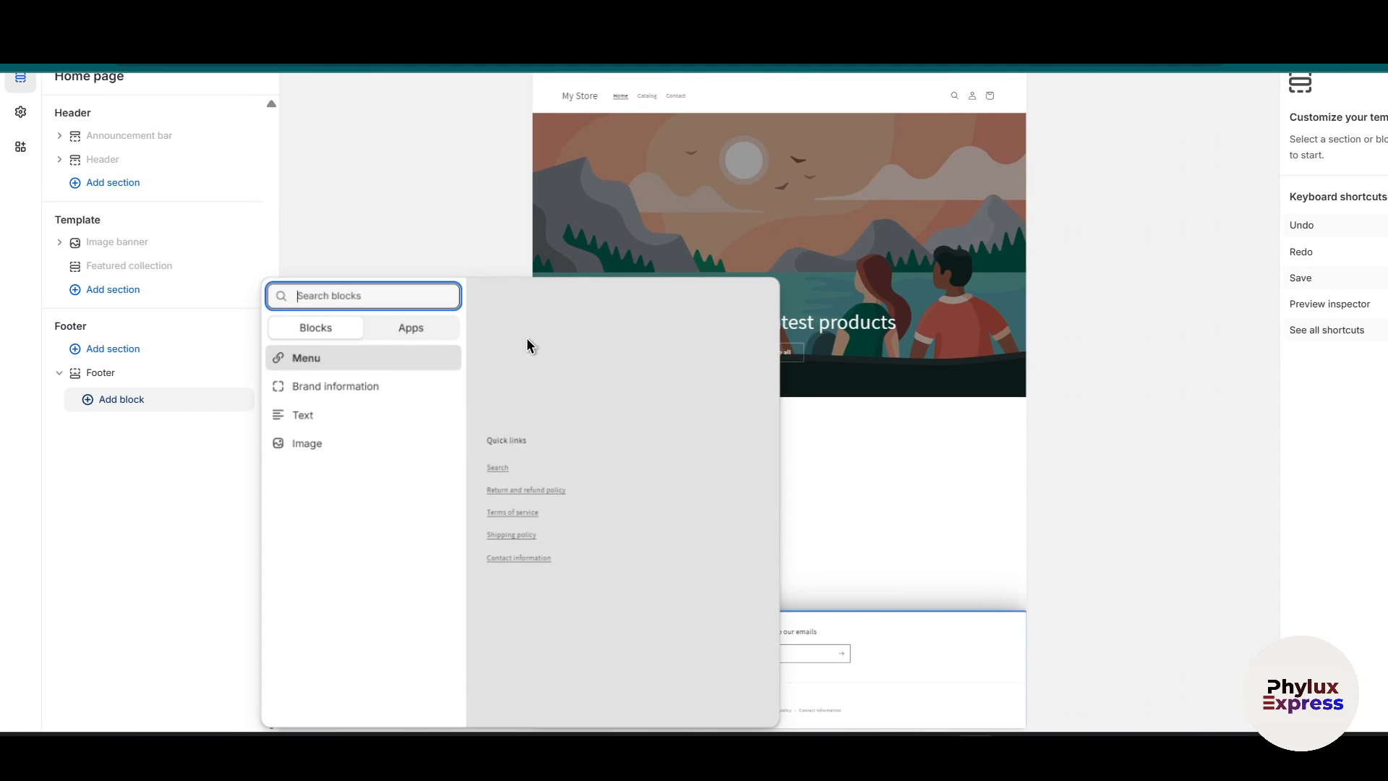
click(521, 446)
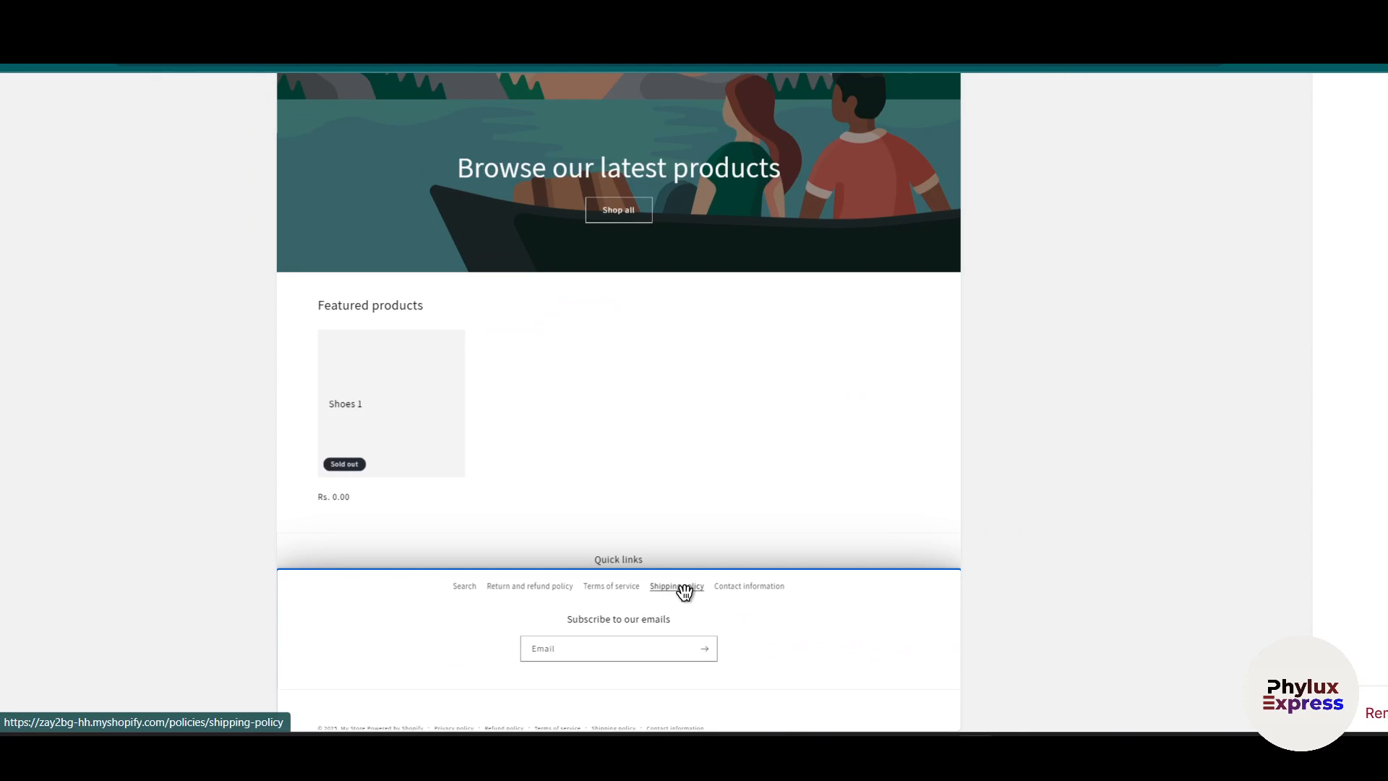
Open the Shipping policy link from the footer's quick links in the preview and read through the policy page.
click(684, 587)
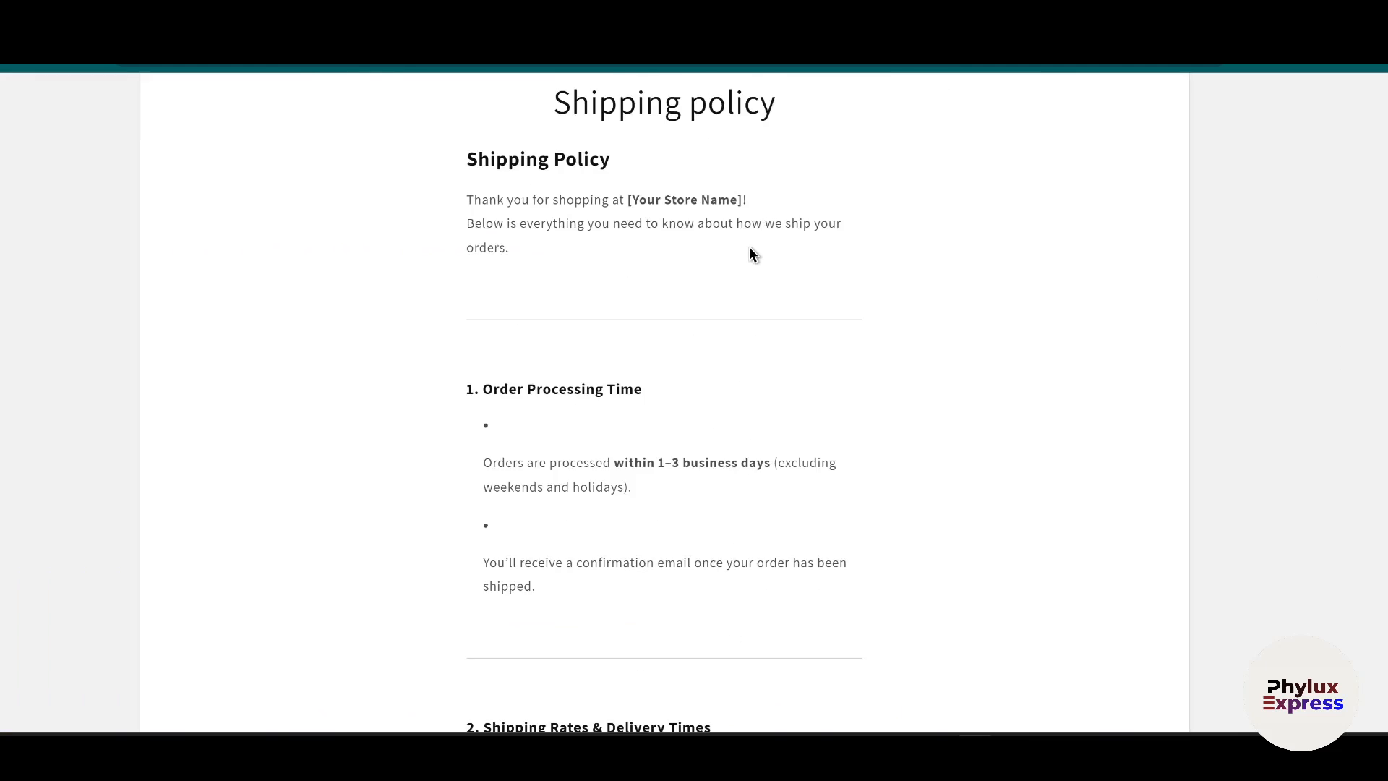
scroll(749, 245, down, 1)
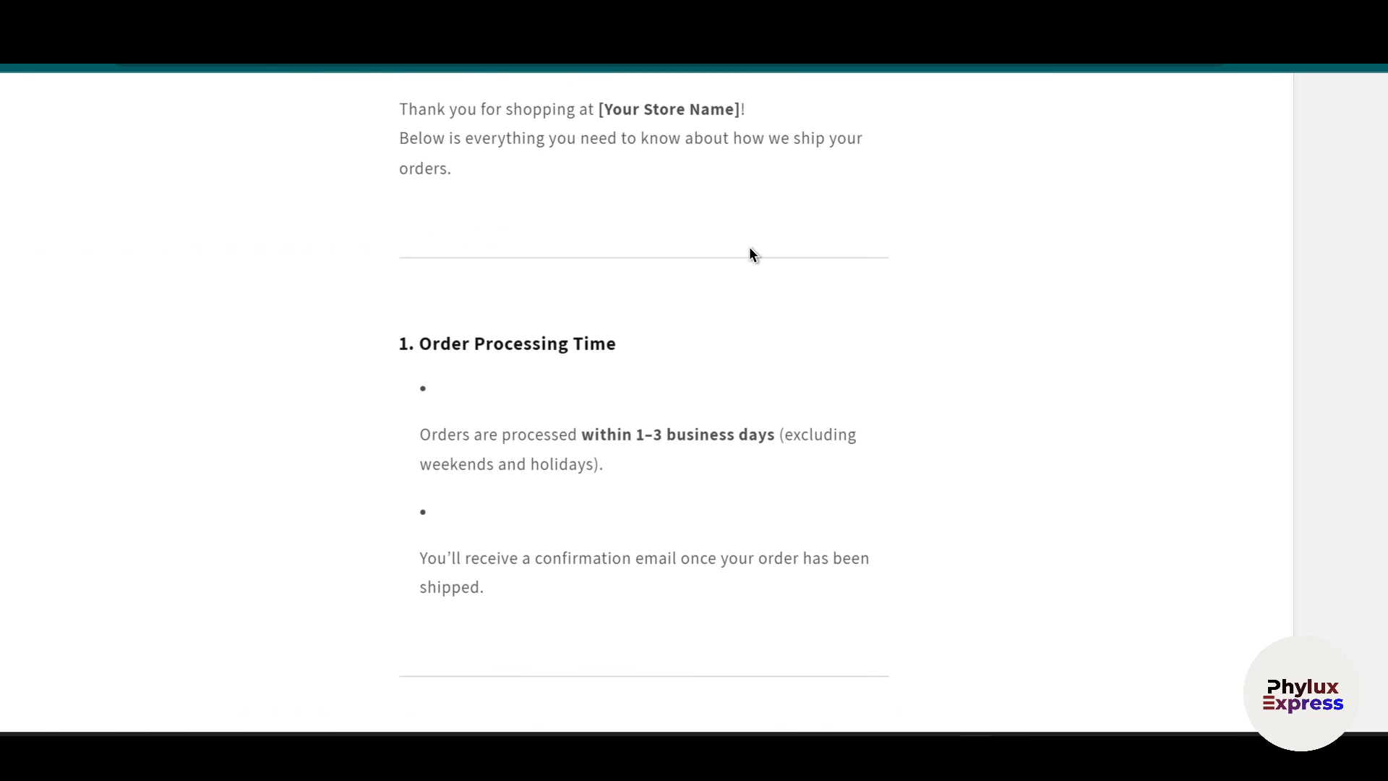